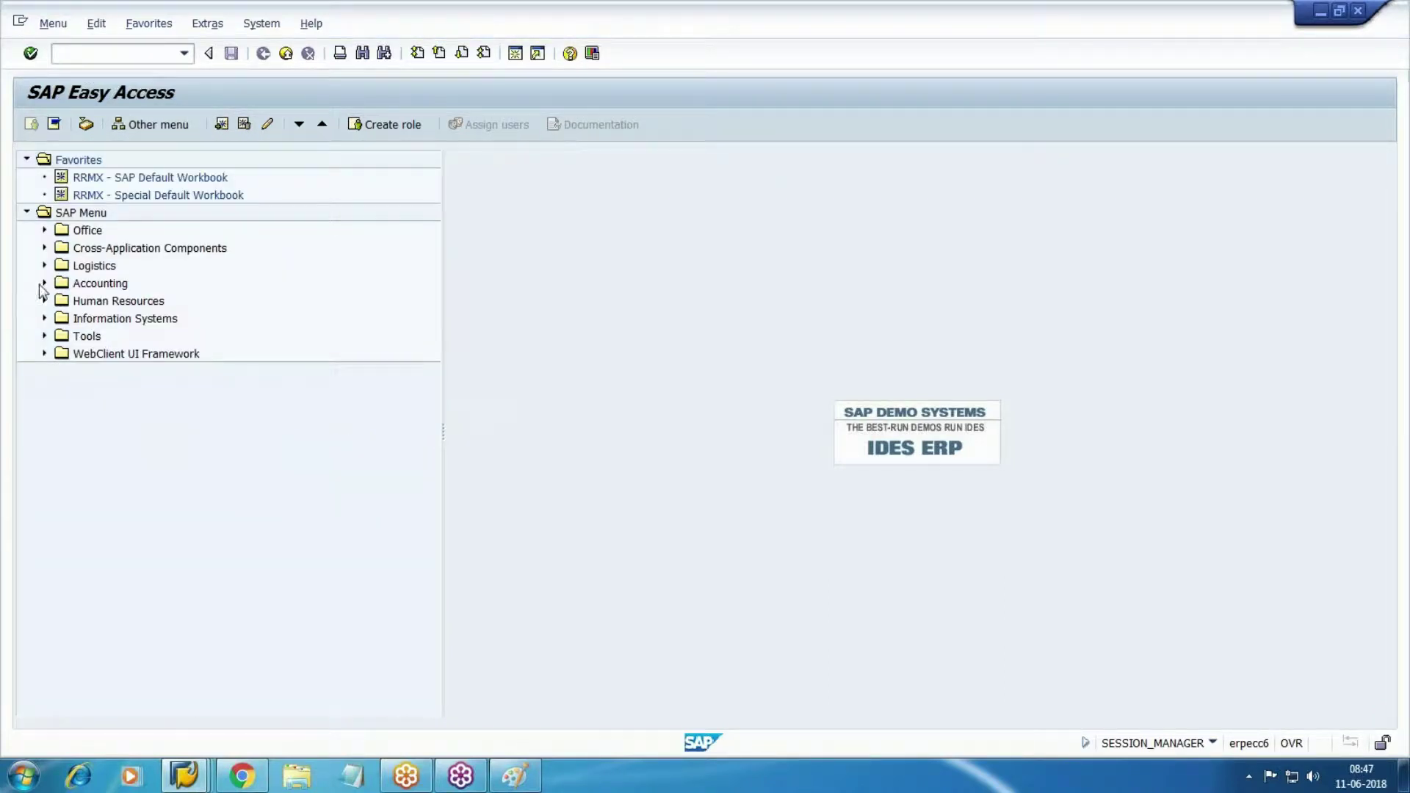
Launch FB70 Invoice from Accounting > Financial Accounting > Accounts Receivable > Document Entry
click(44, 283)
click(62, 300)
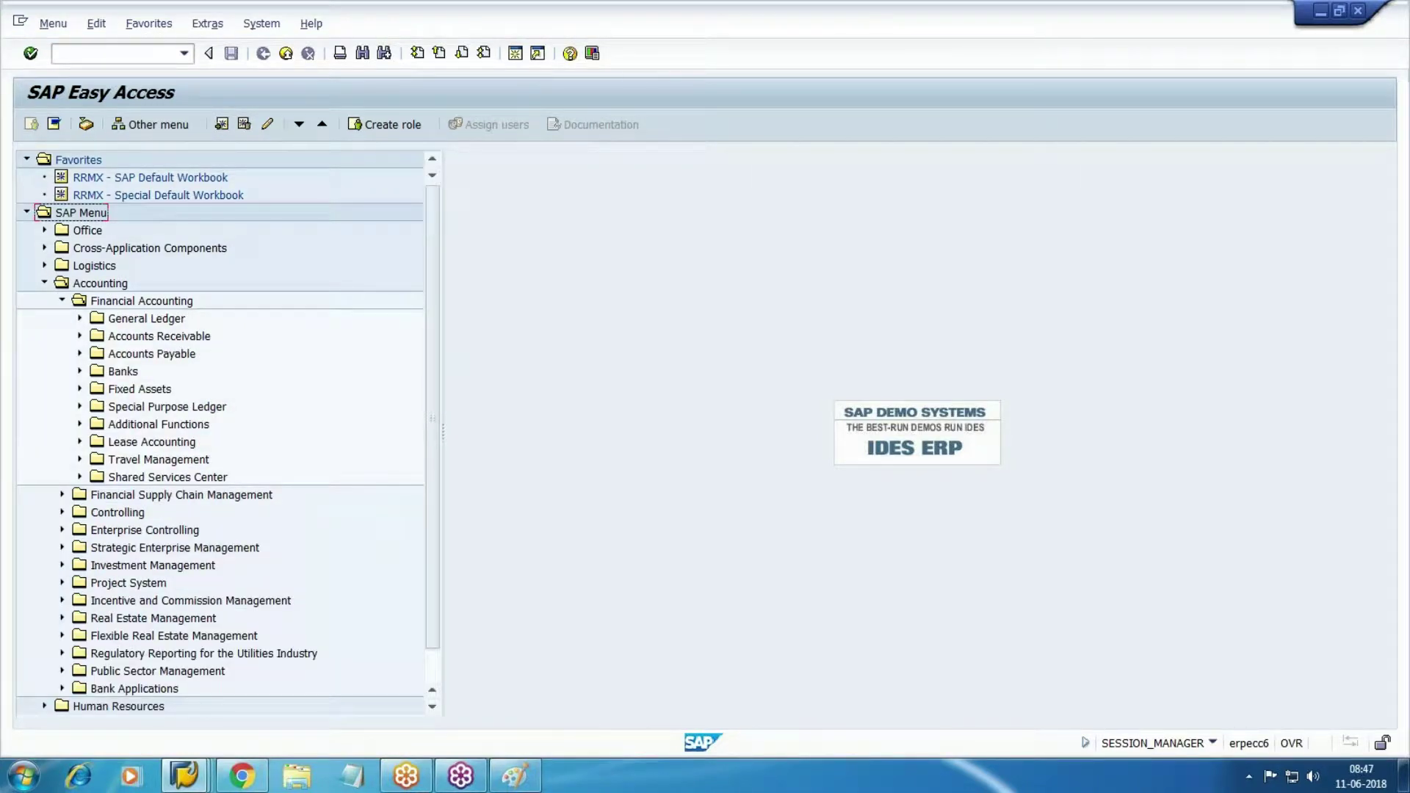
click(79, 335)
click(97, 354)
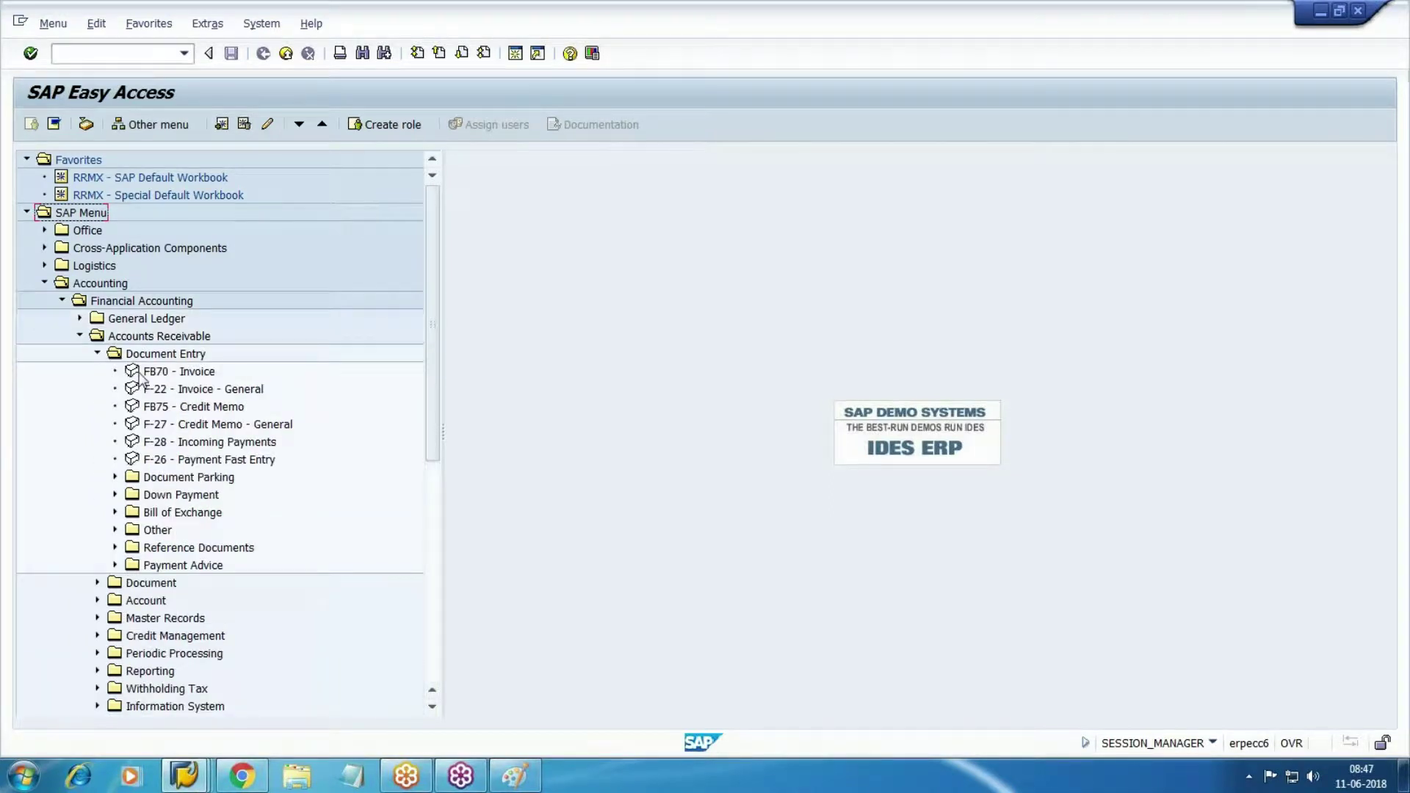
click(195, 373)
double_click(195, 372)
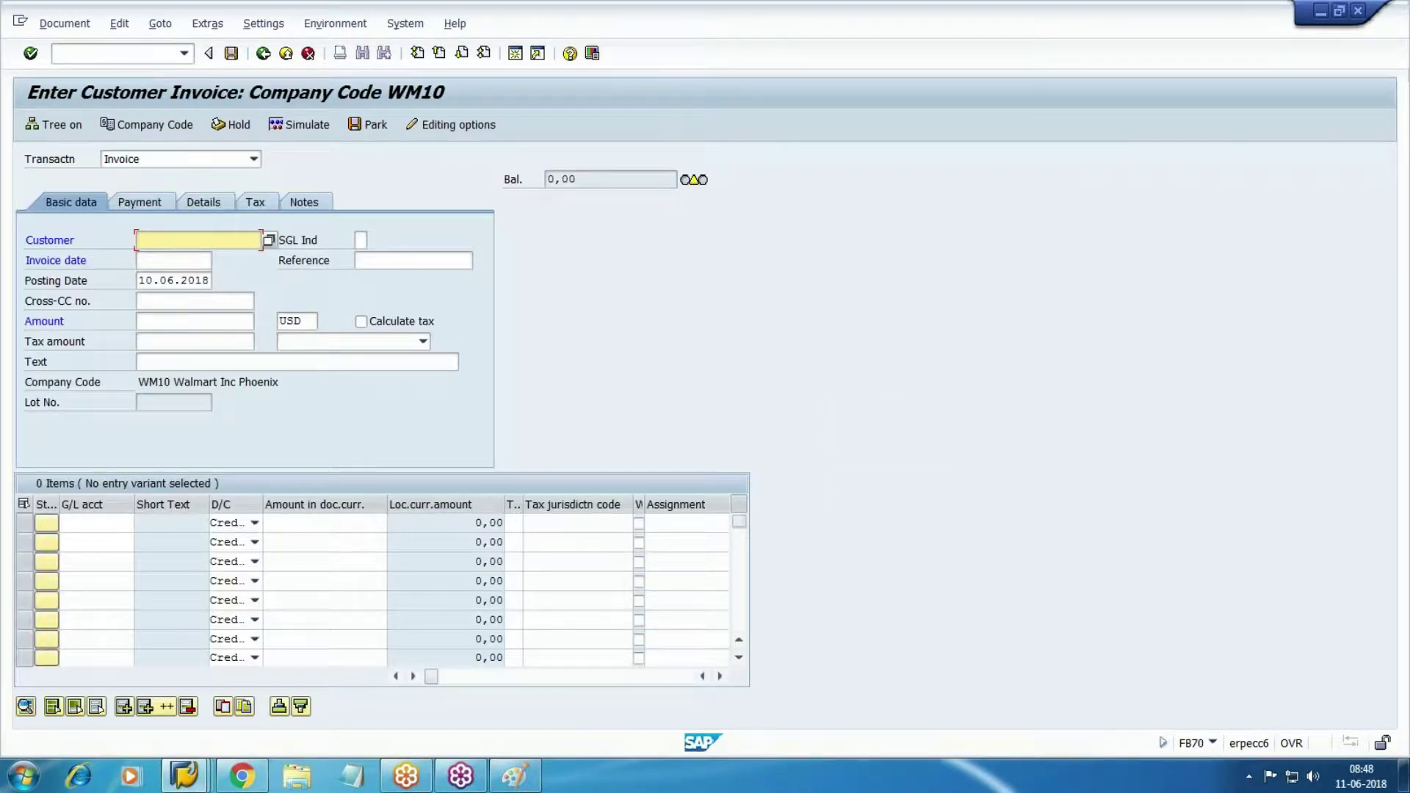
Find and select the Atlanta customer through a postal-code search
key(F4)
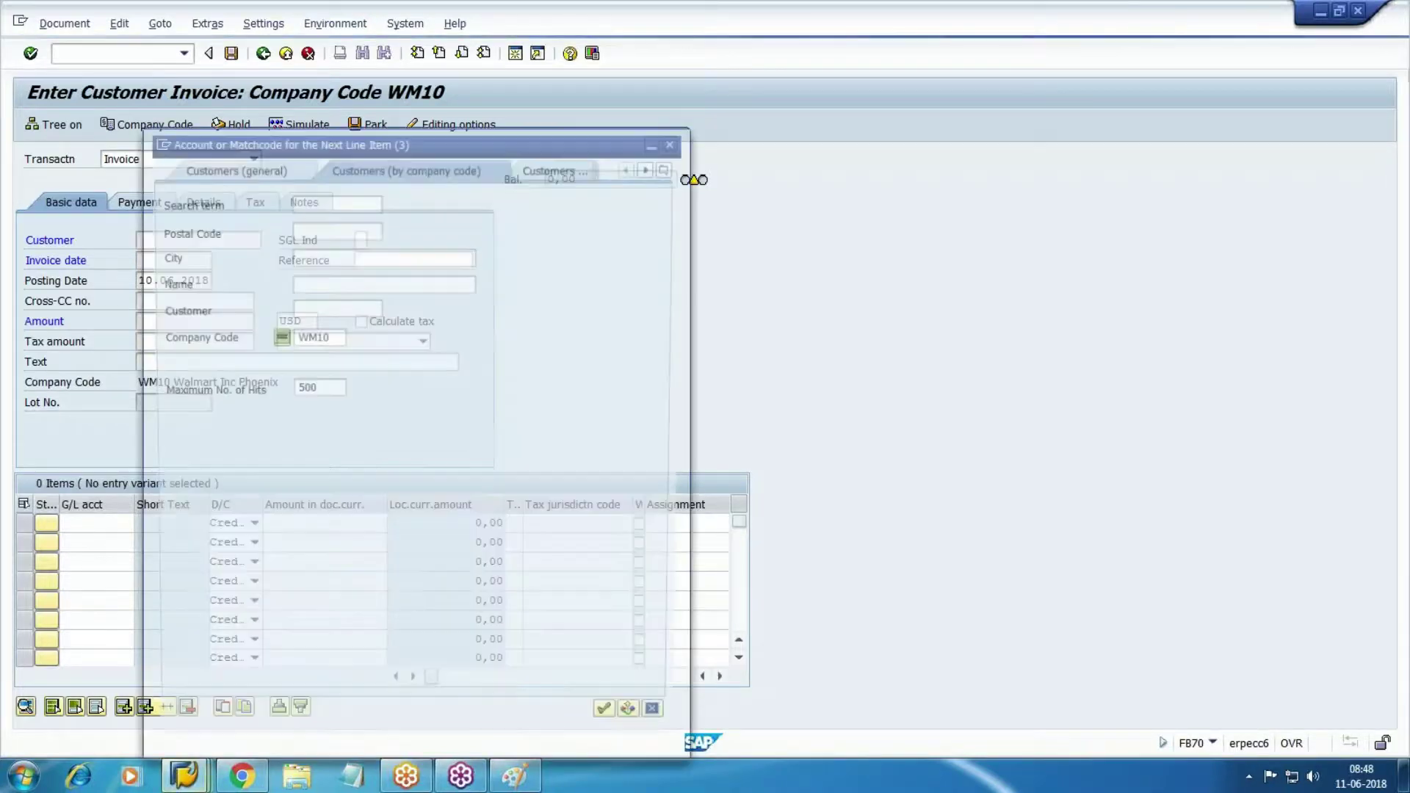
key(Tab)
text(12345)
key(Return)
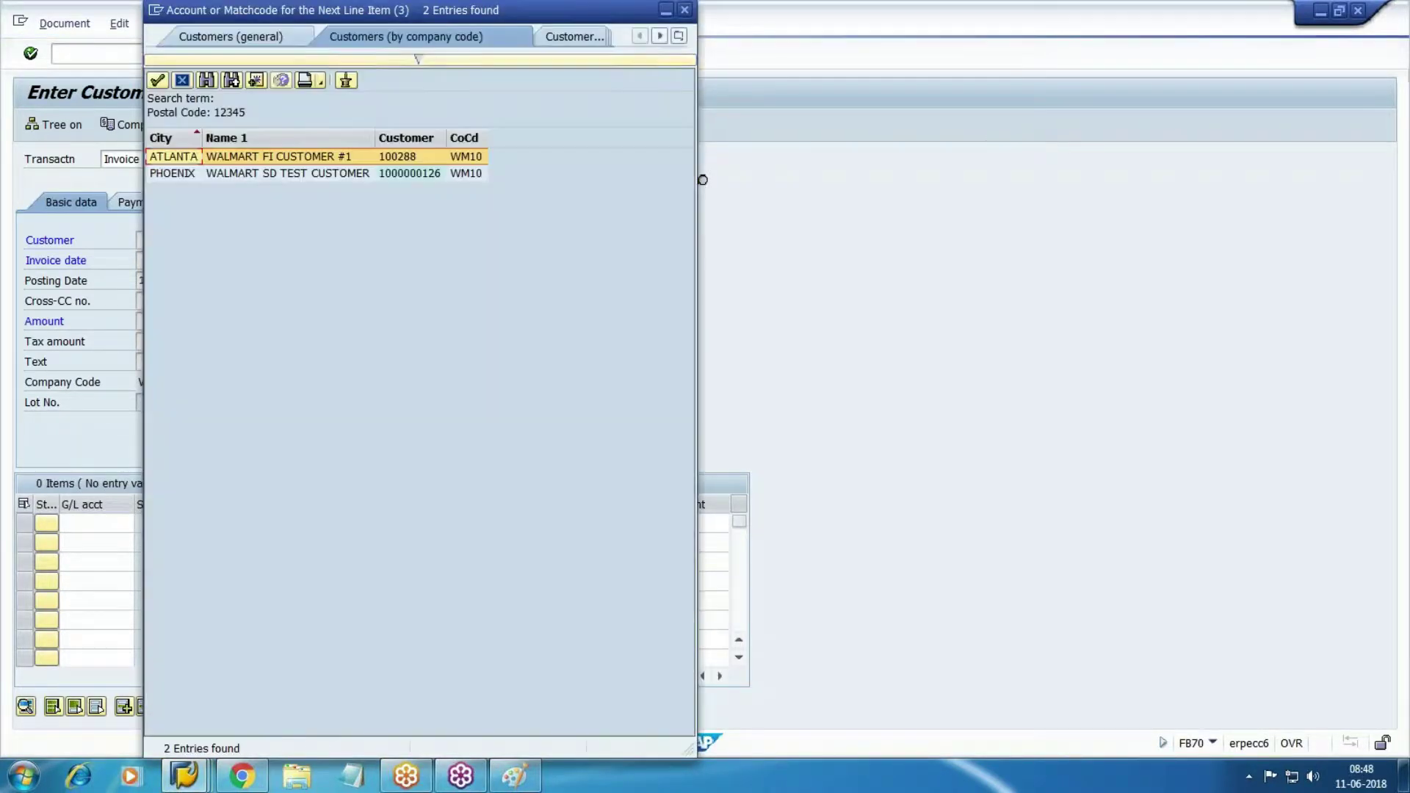
key(Down)
key(Up)
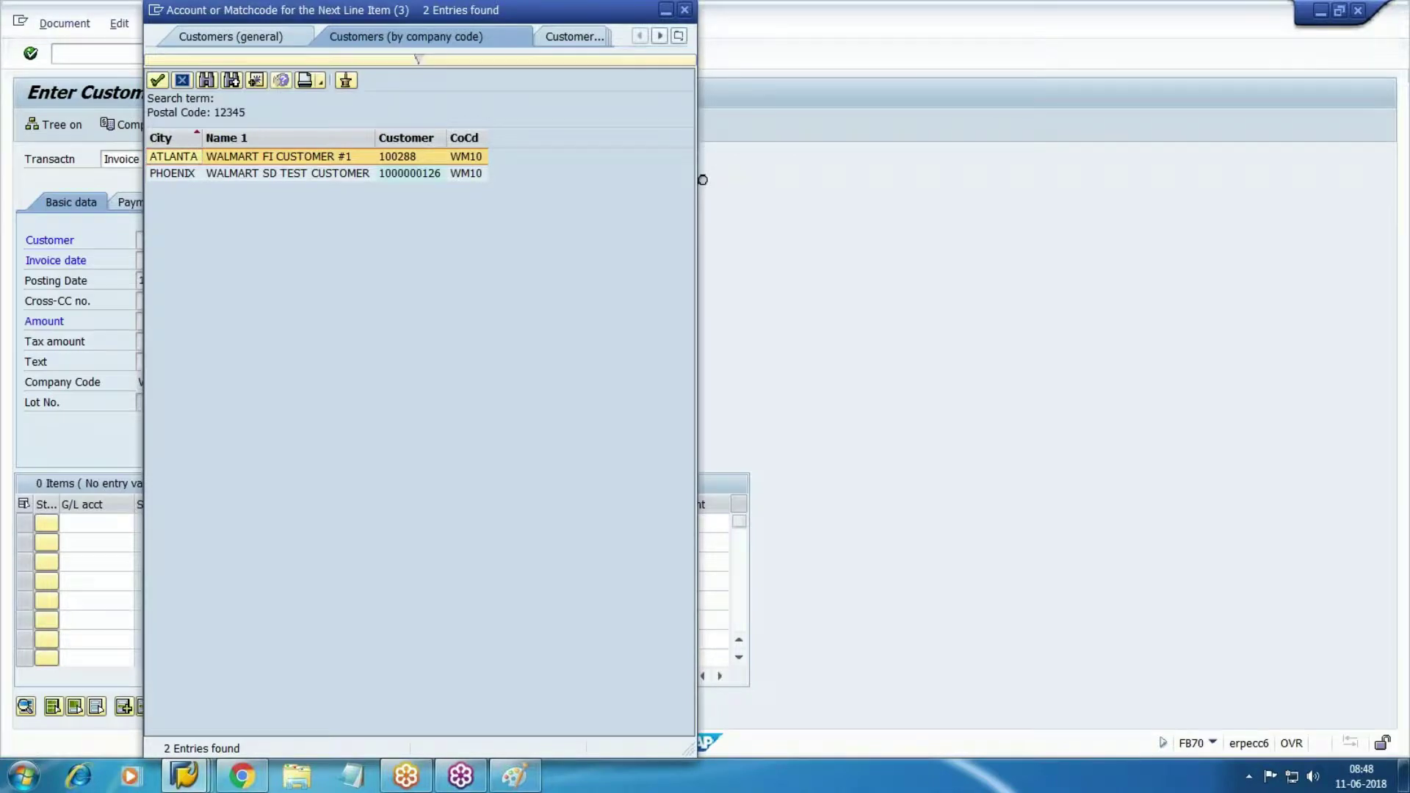
key(Escape)
Enter invoice date 09.06.2018 and an invoice amount of 6000 USD
text(09.06.2018)
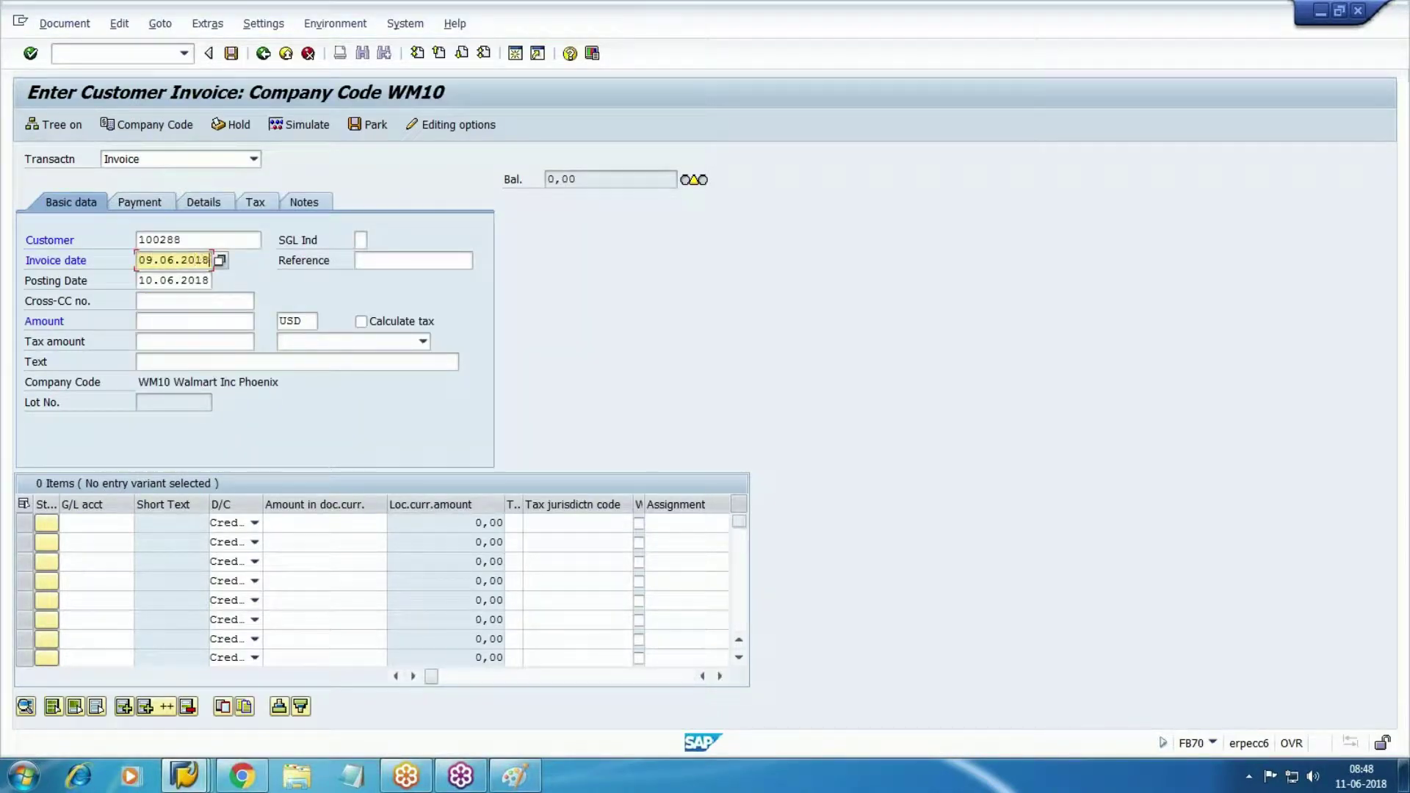
key(Tab)
key(Tab)
key(Tab)
text(6000)
key(Tab)
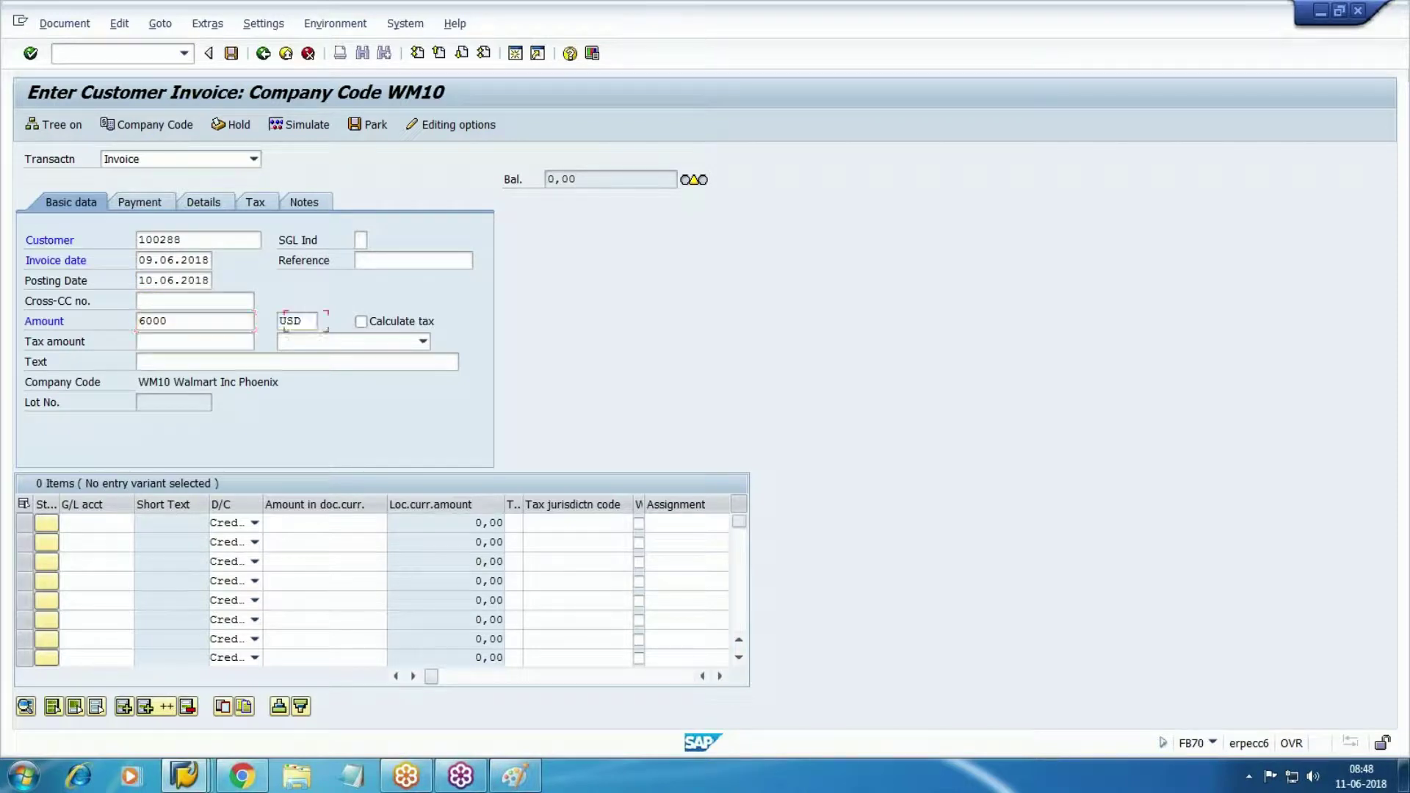
key(Tab)
key(Tab)
key(Tab)
key(Tab)
key(Tab)
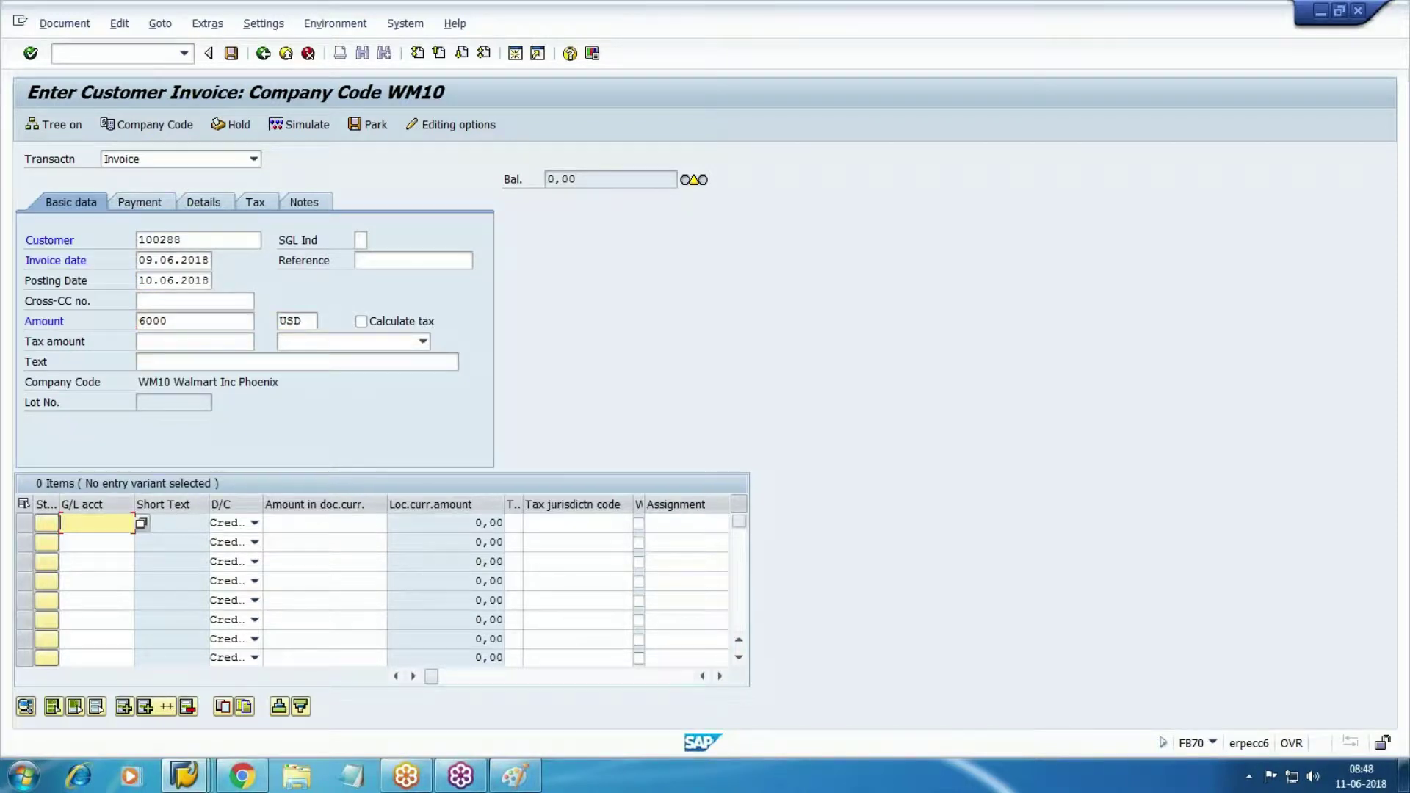
click(193, 321)
key(Tab)
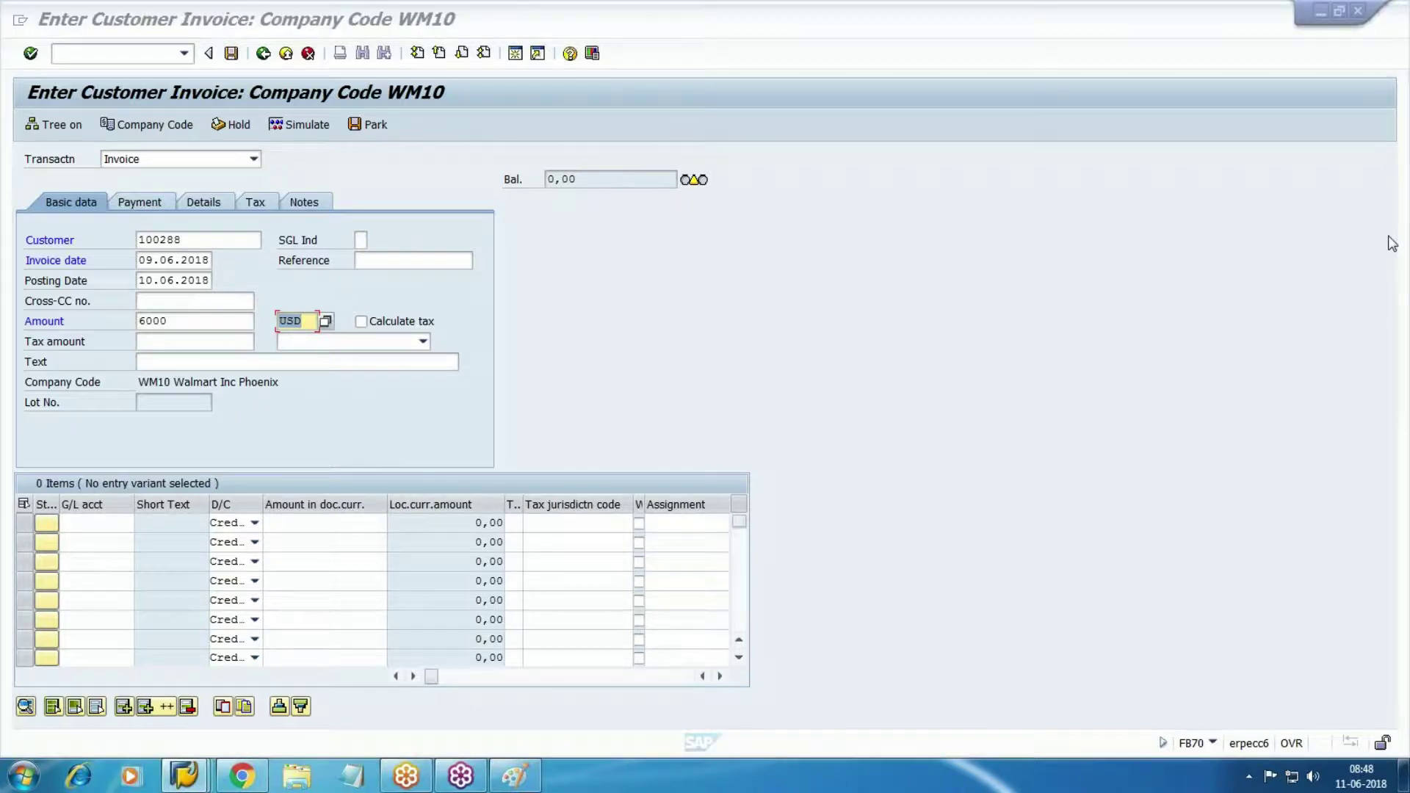
click(753, 281)
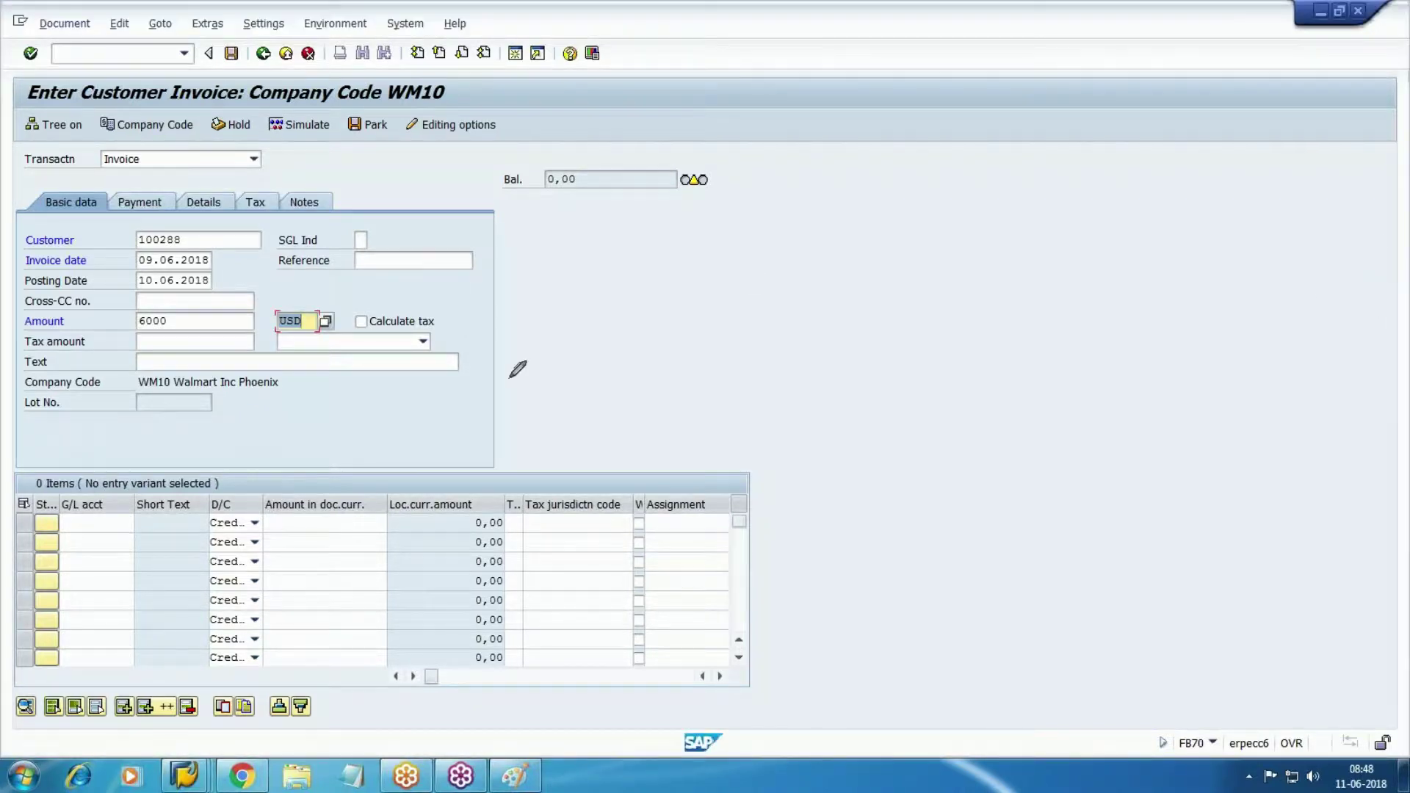
mouse_move(564, 331)
mouse_down()
mouse_move(566, 289)
mouse_move(587, 294)
mouse_move(684, 373)
mouse_move(694, 328)
mouse_move(747, 307)
mouse_move(817, 307)
mouse_up()
click(776, 314)
mouse_move(784, 293)
mouse_down()
mouse_move(884, 302)
mouse_move(922, 276)
mouse_move(1032, 255)
mouse_up()
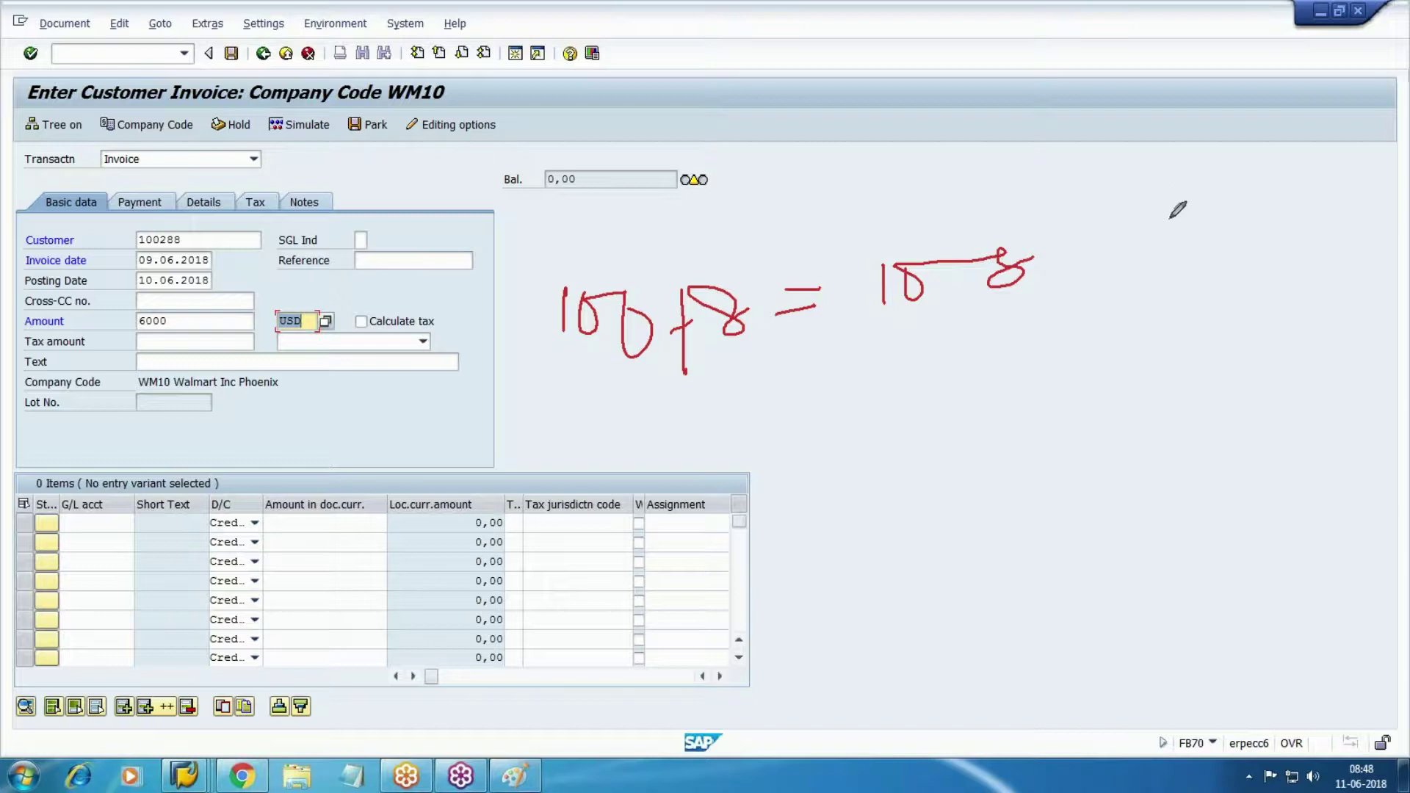
drag(1093, 234, 1204, 301)
drag(1158, 221, 1099, 327)
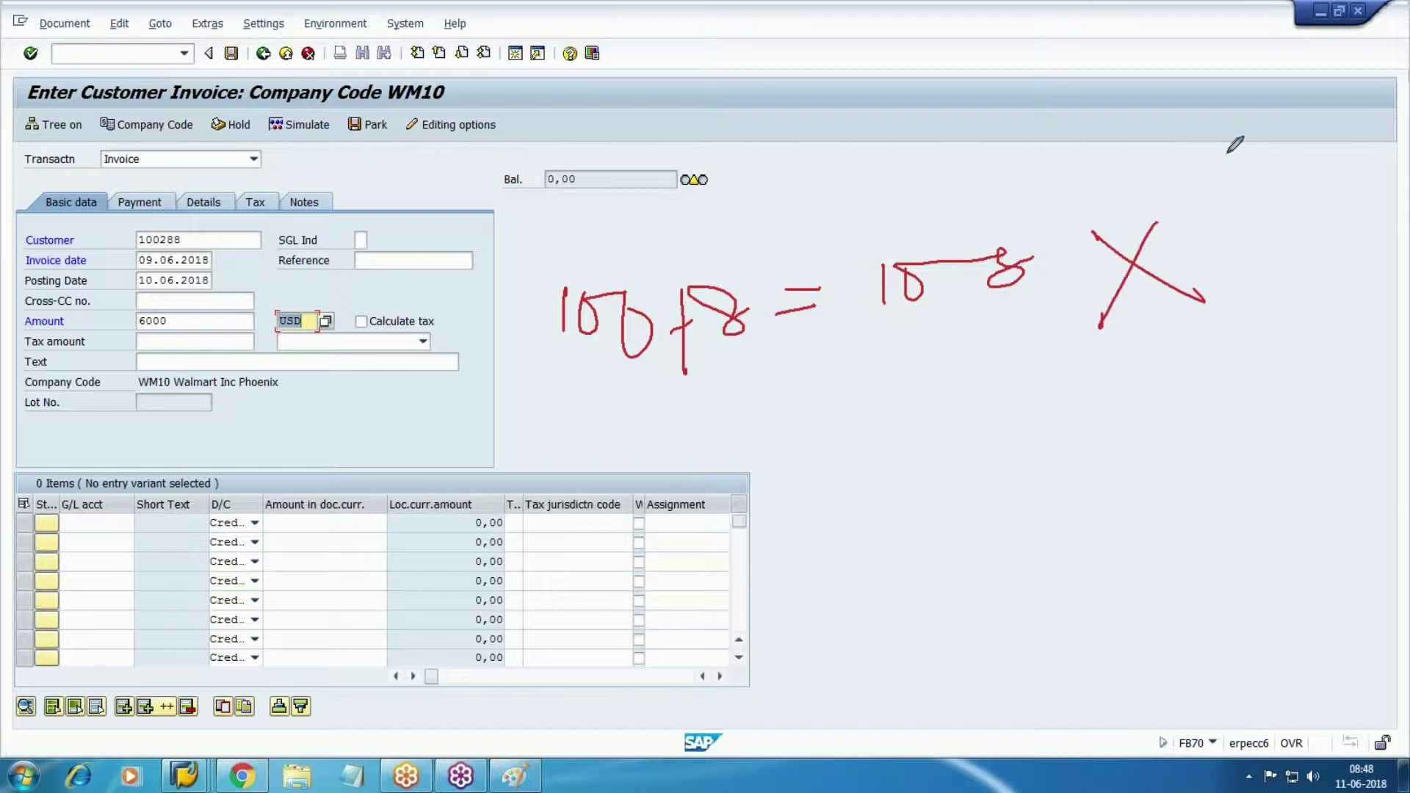
drag(1222, 146, 1252, 177)
drag(1221, 227, 1284, 196)
drag(1245, 249, 1252, 287)
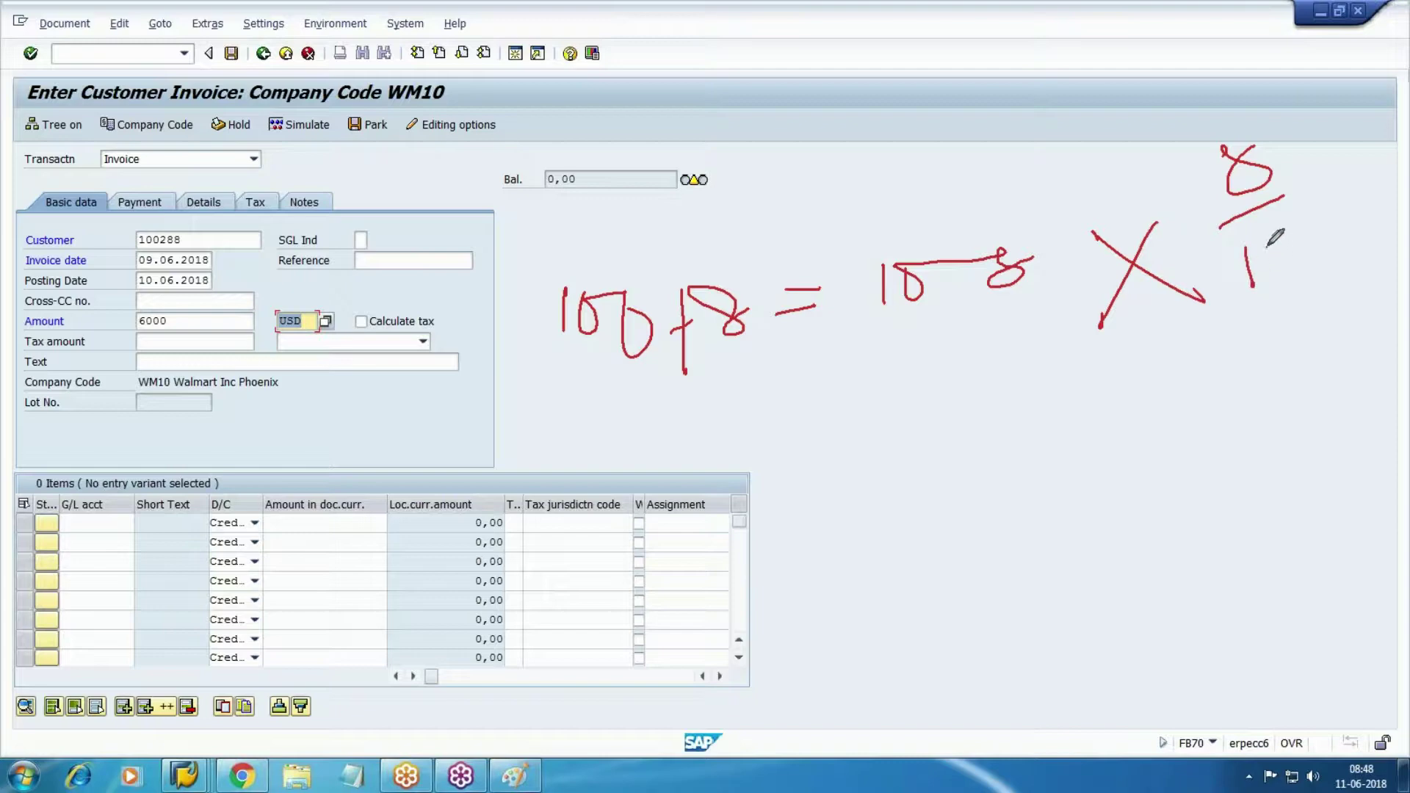
drag(1266, 250, 1345, 213)
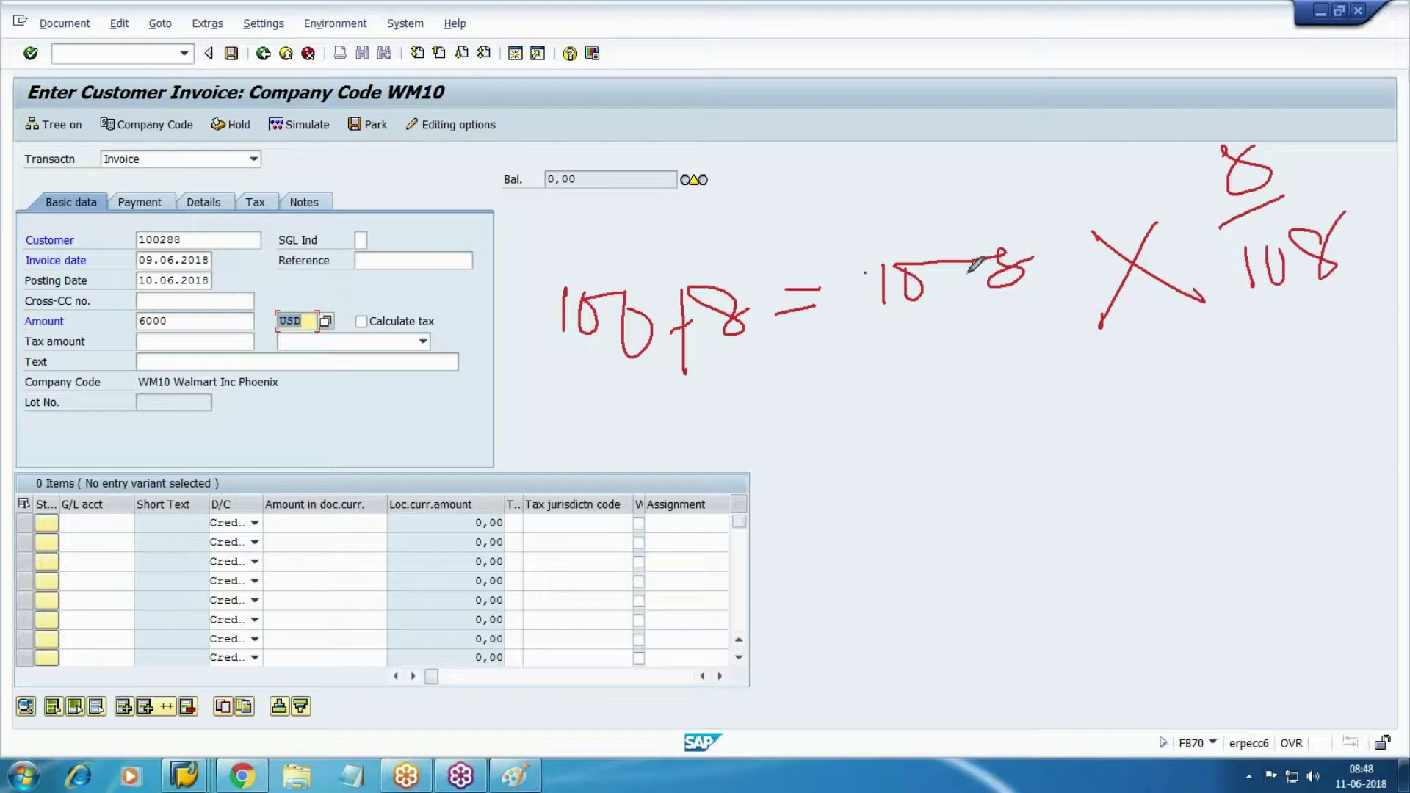
mouse_move(864, 274)
mouse_down()
mouse_move(1004, 257)
mouse_move(914, 301)
mouse_up()
mouse_move(941, 187)
mouse_down()
mouse_move(911, 200)
mouse_move(947, 236)
mouse_up()
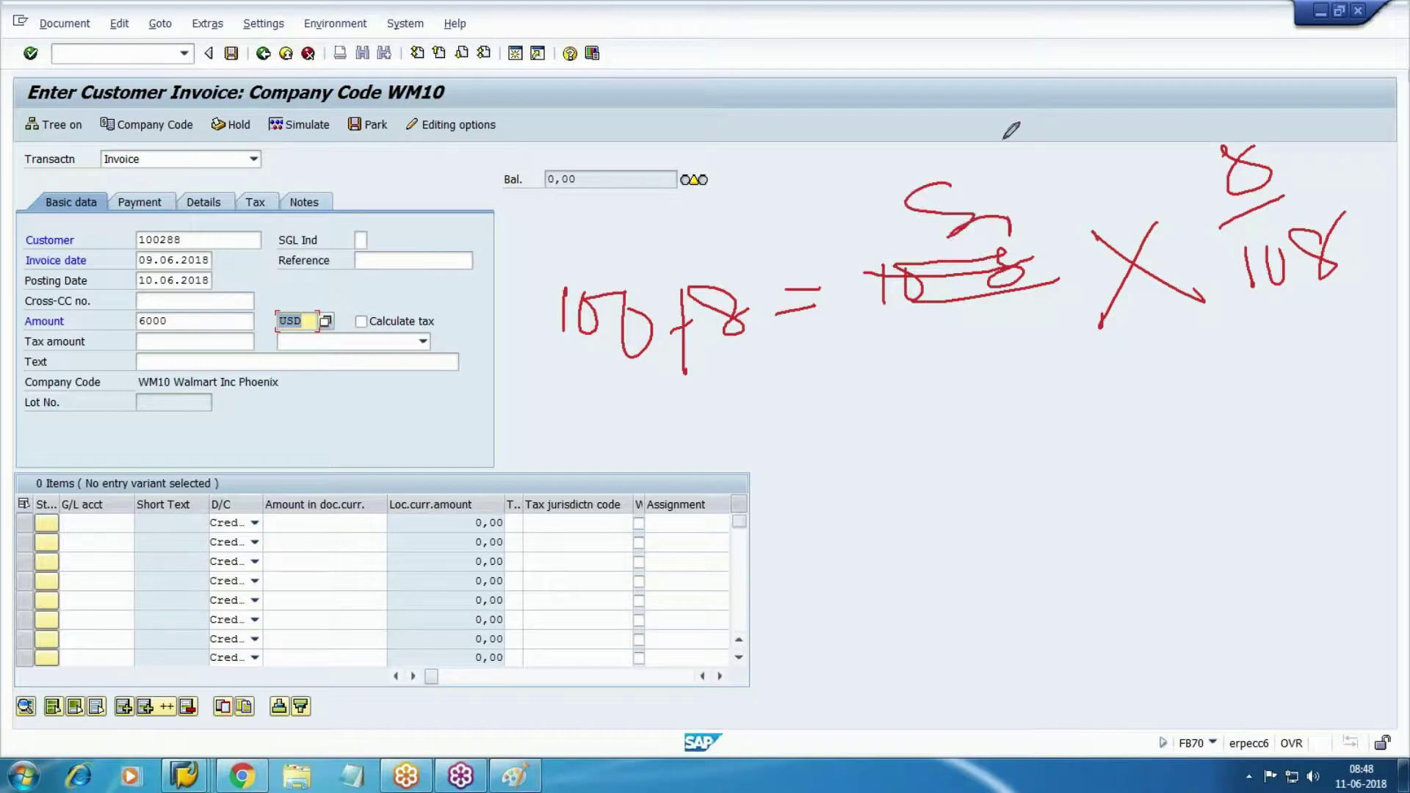
drag(1003, 134, 1008, 237)
drag(930, 276, 1175, 207)
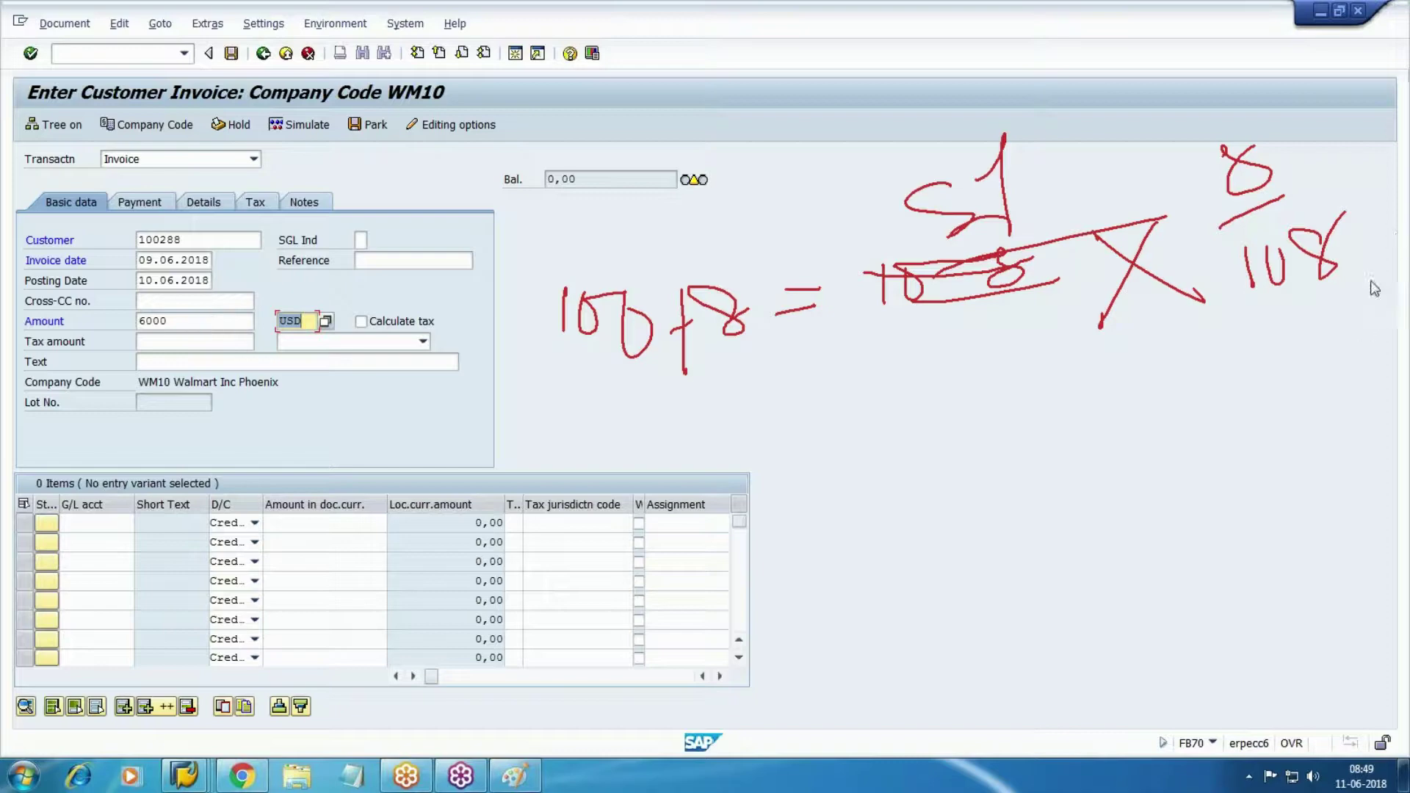
key(e)
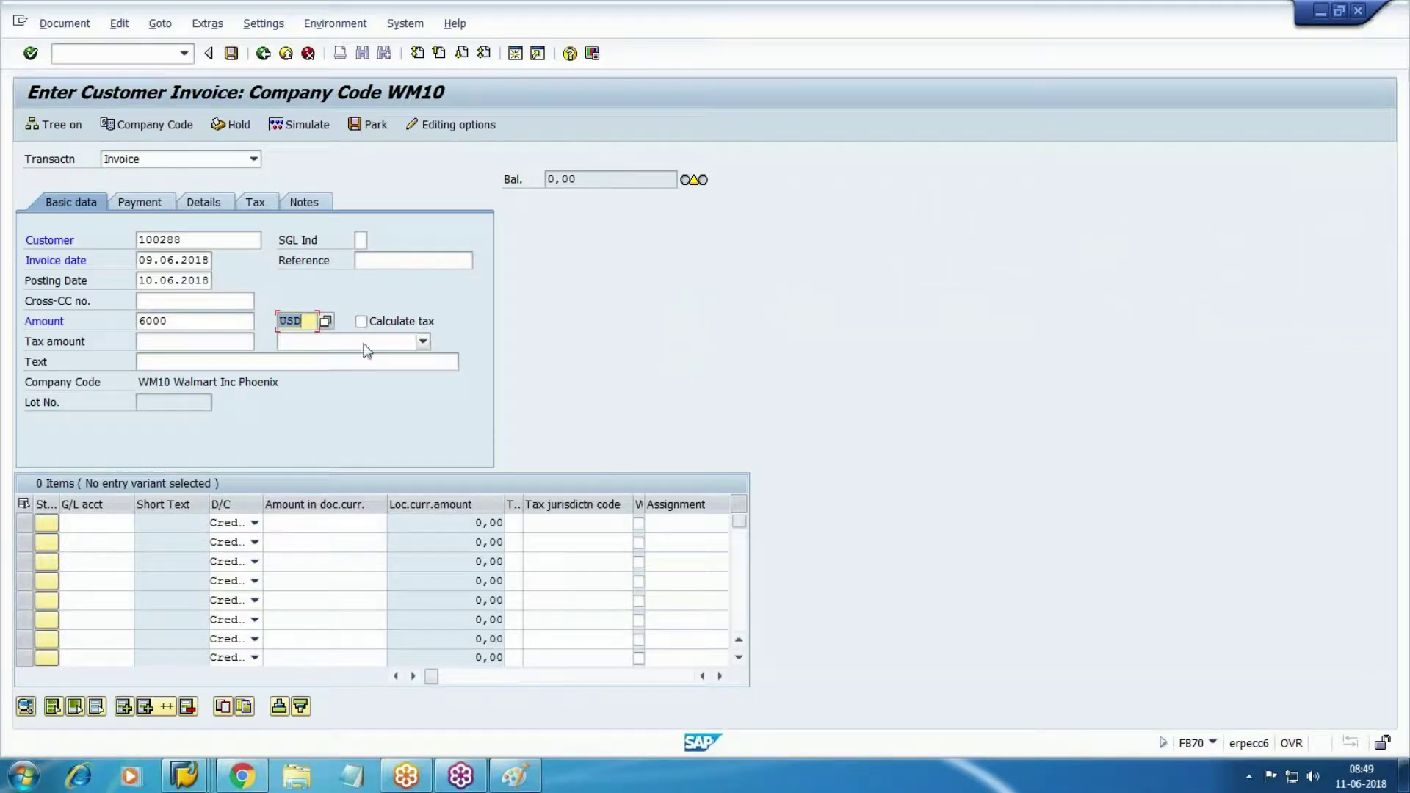
Turn on tax calculation with tax code W3 (8% Output Tax)
key(Tab)
key(space)
click(386, 342)
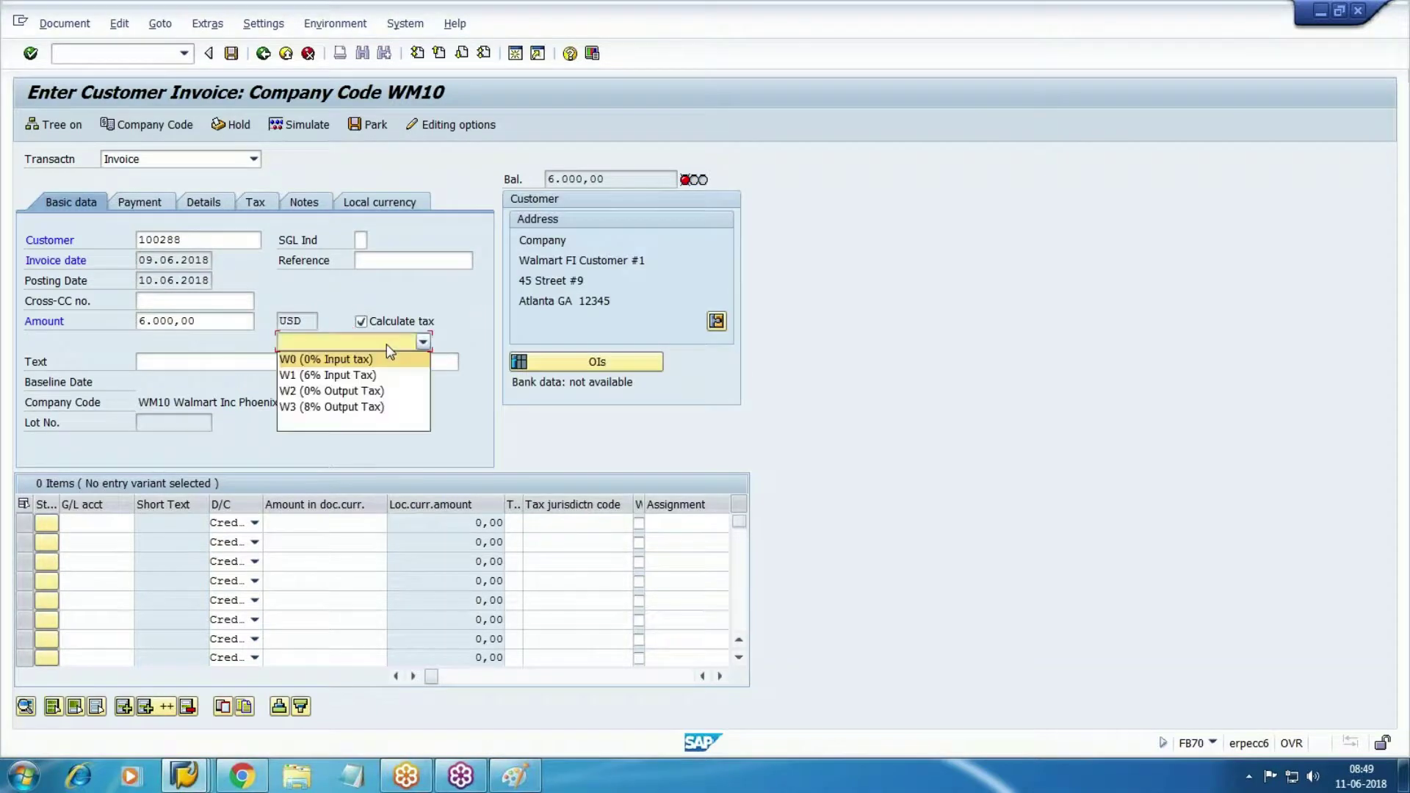
click(334, 407)
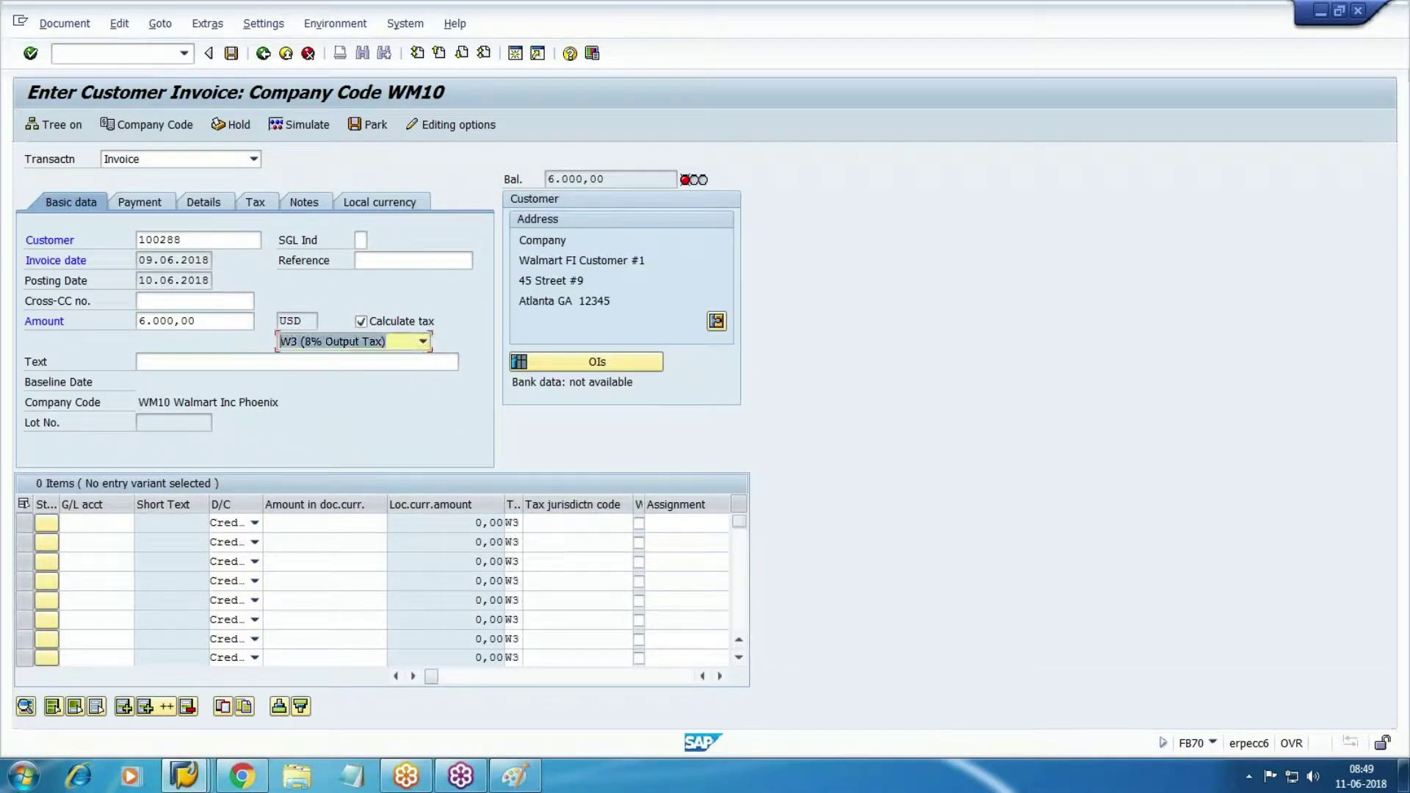
Post the first line item to G/L 2003 Sales with amount * and text 'sales'
click(74, 522)
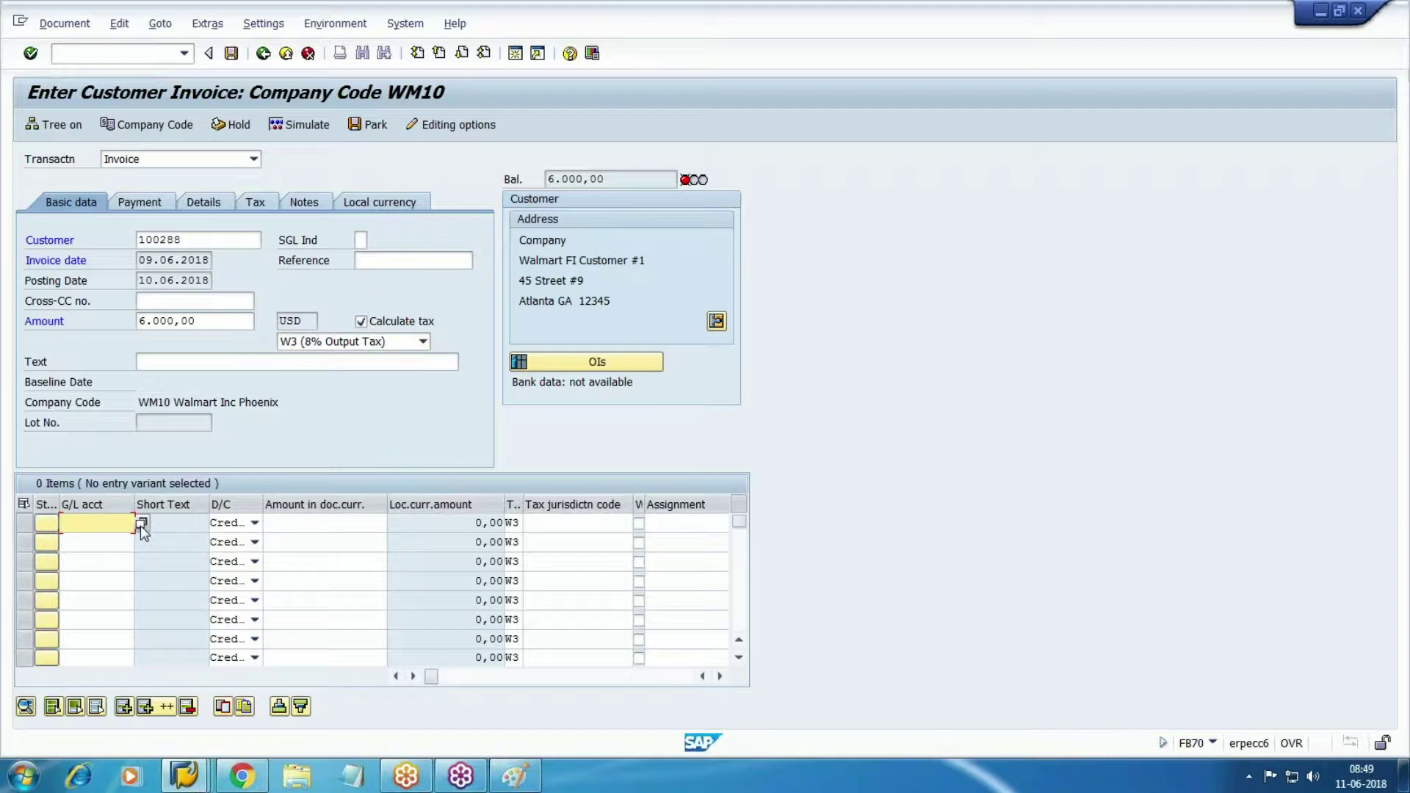
key(F4)
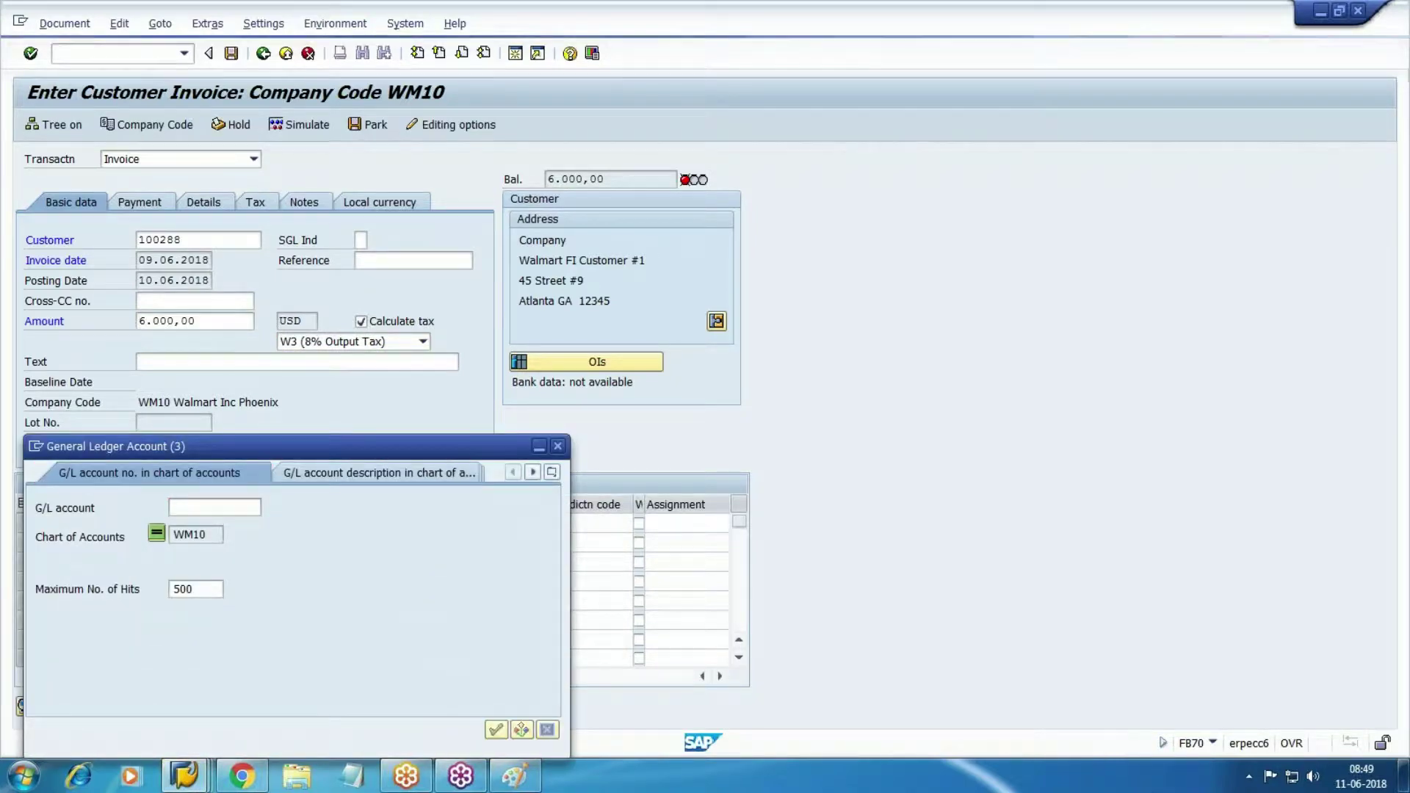
key(Return)
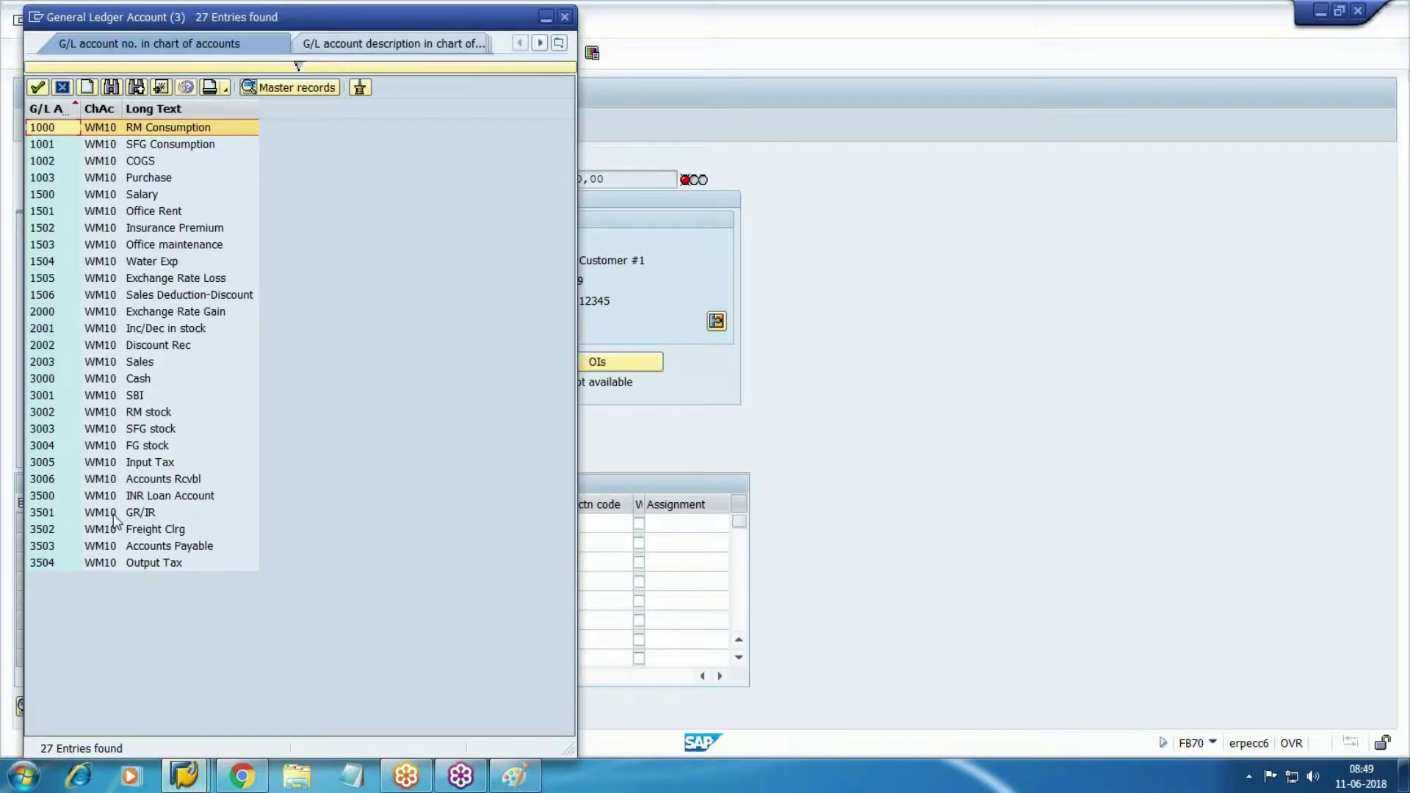
double_click(179, 361)
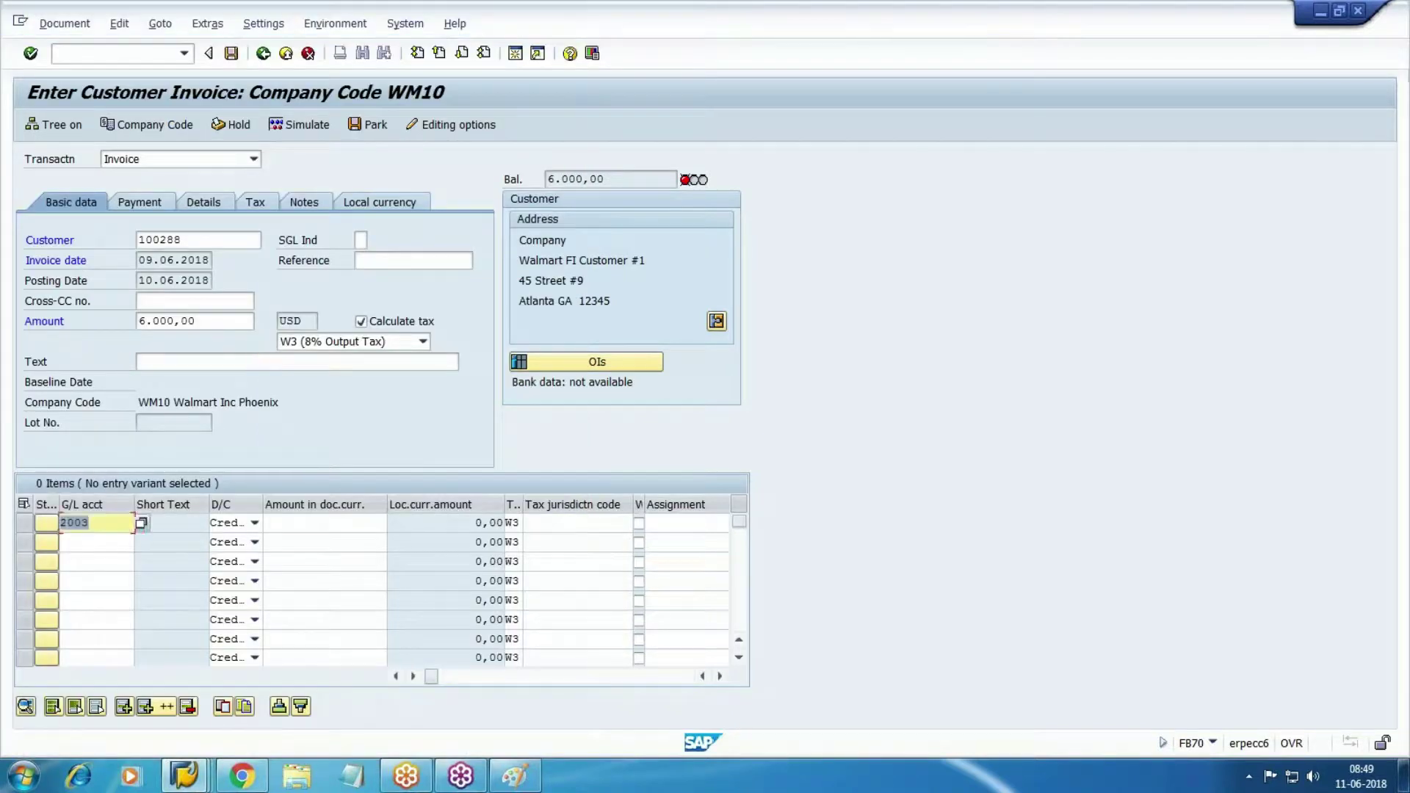
key(Tab)
text(*)
key(Tab)
key(Tab)
key(Tab)
key(Tab)
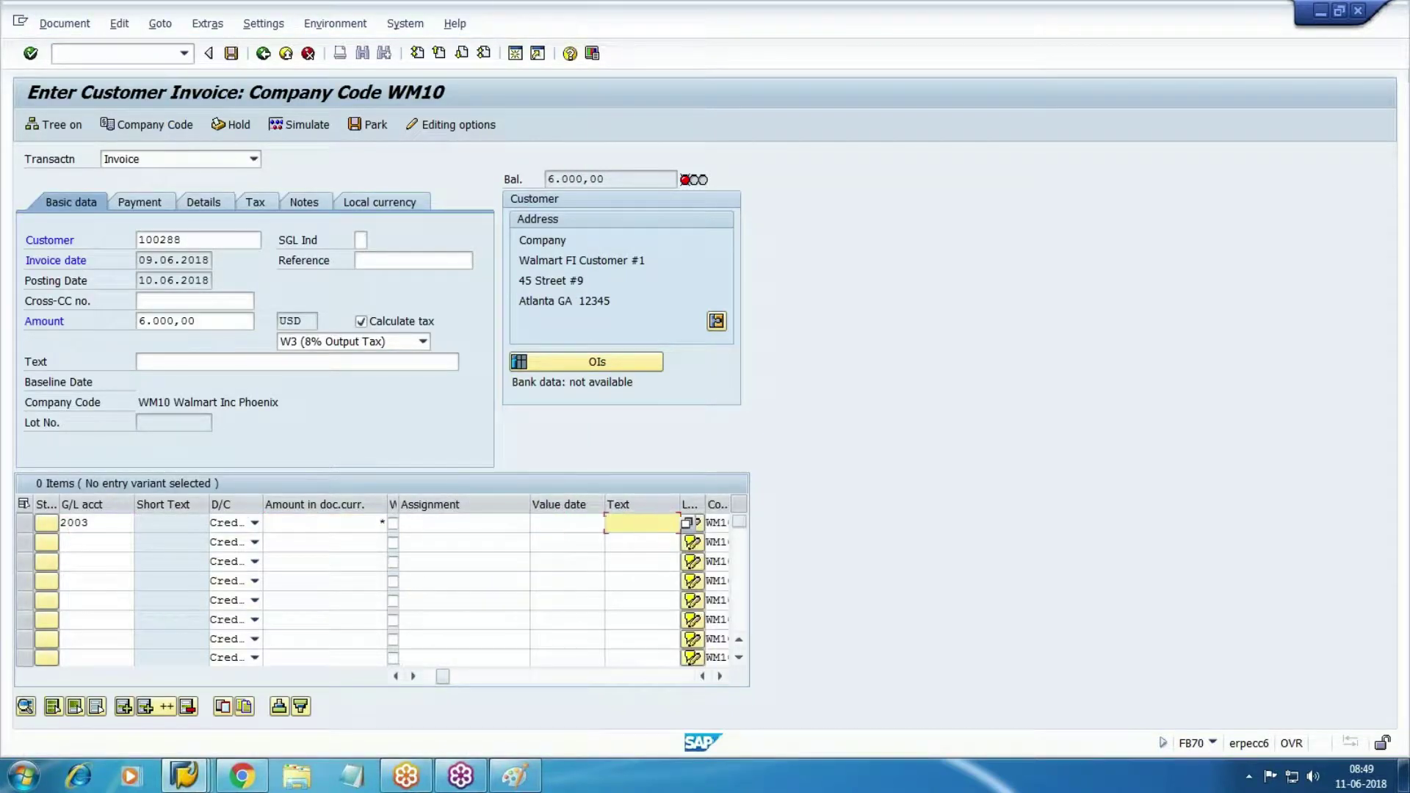
text(sales)
click(139, 203)
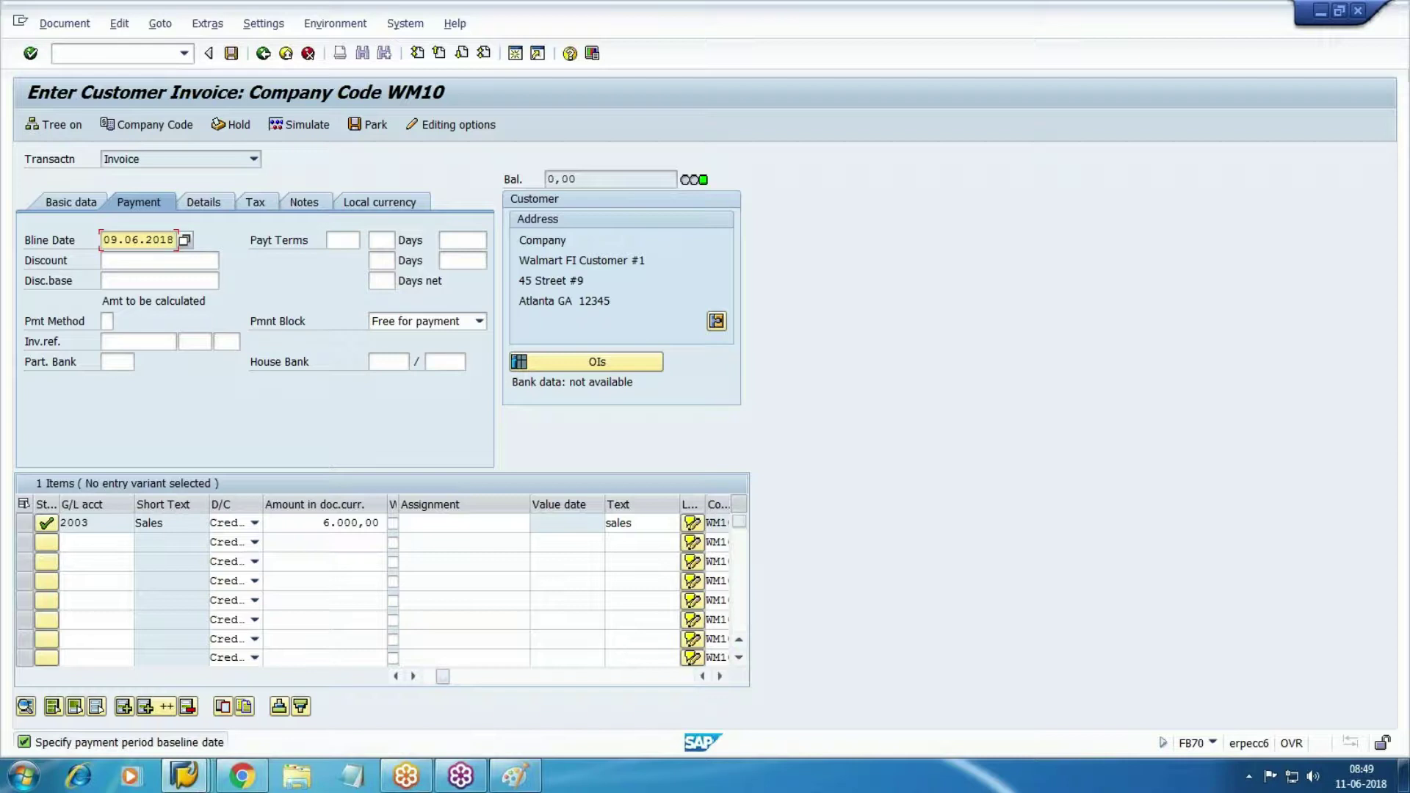
Validate the payment details with baseline date 09.06.2018 and simulate the invoice posting
key(Return)
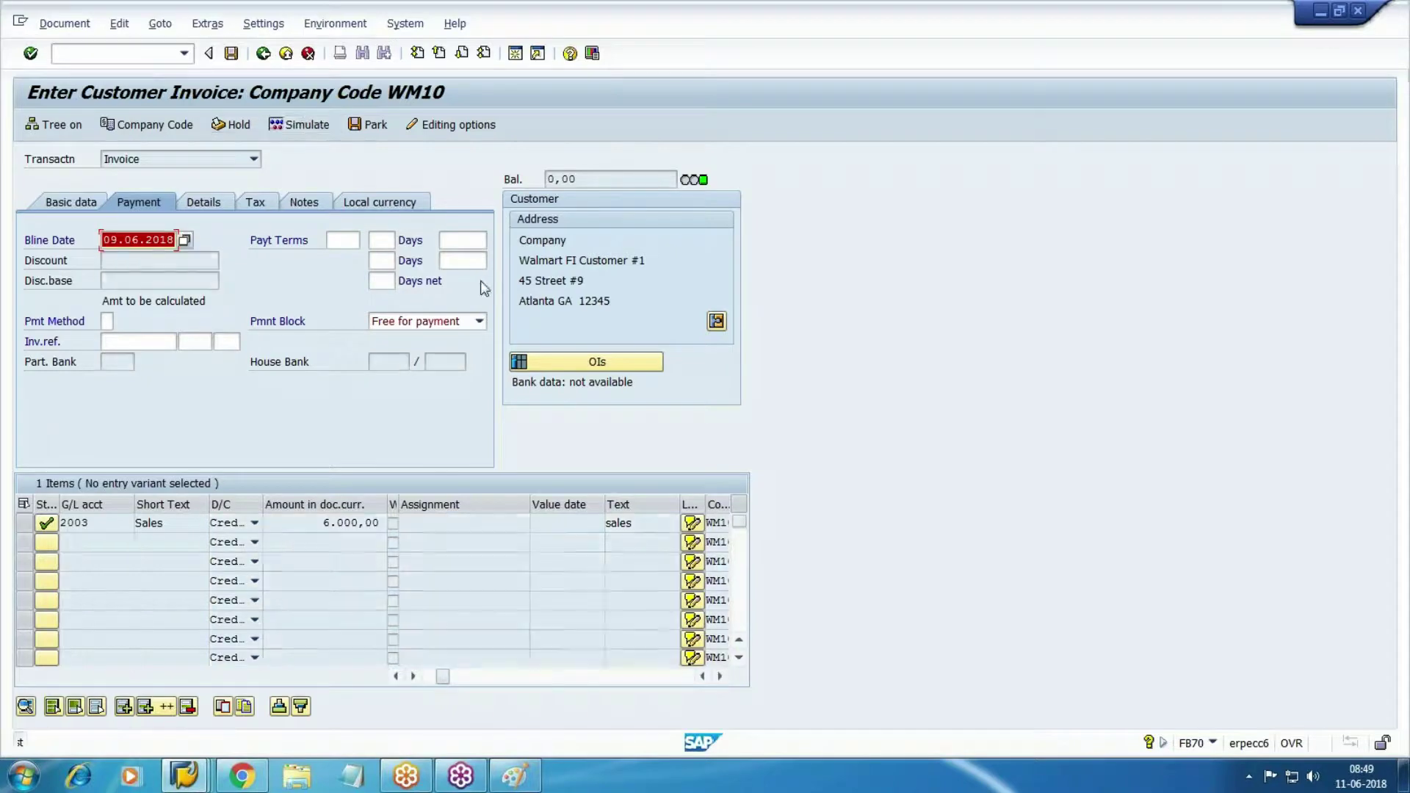
click(298, 124)
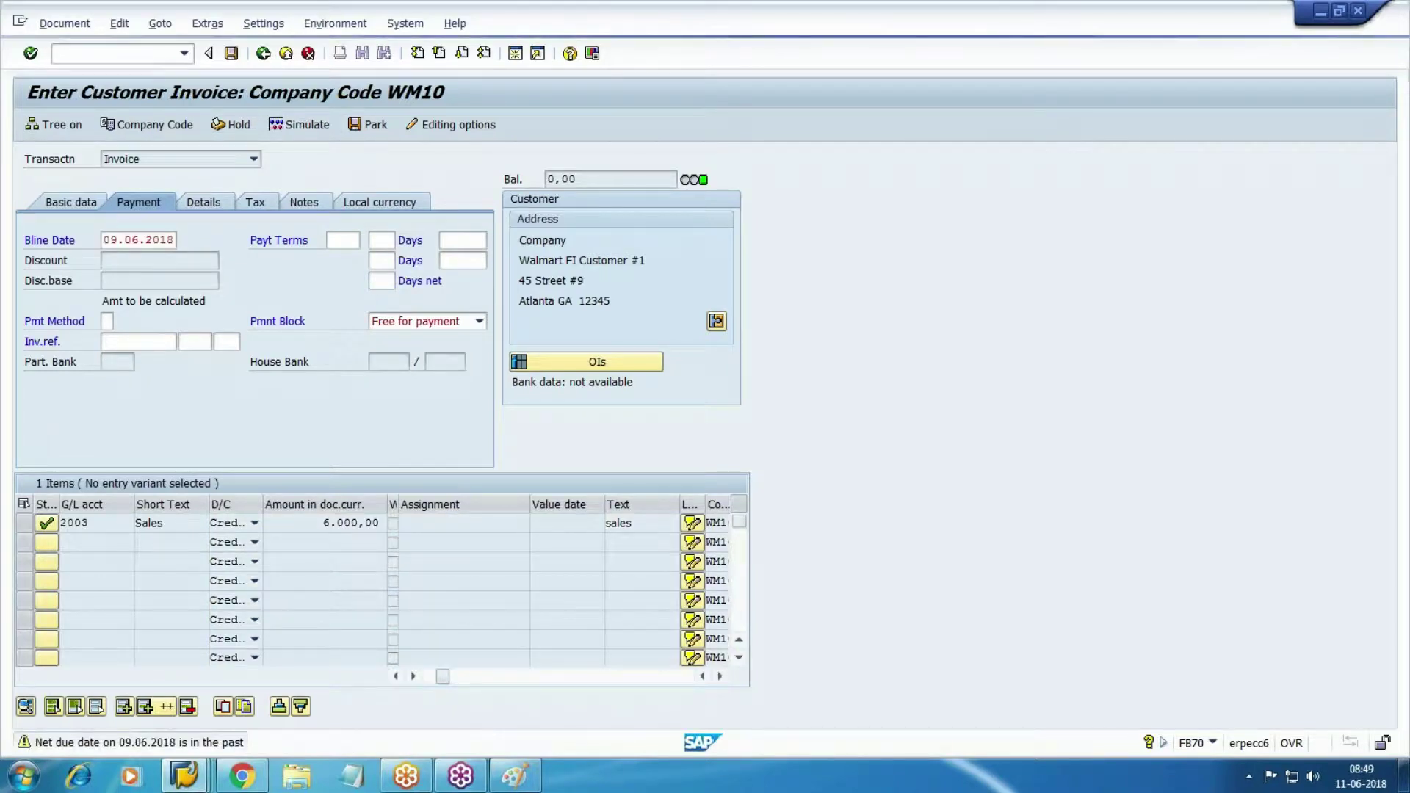
Post the invoice as document 180000 and display its 5,555.56 Sales line item
click(231, 53)
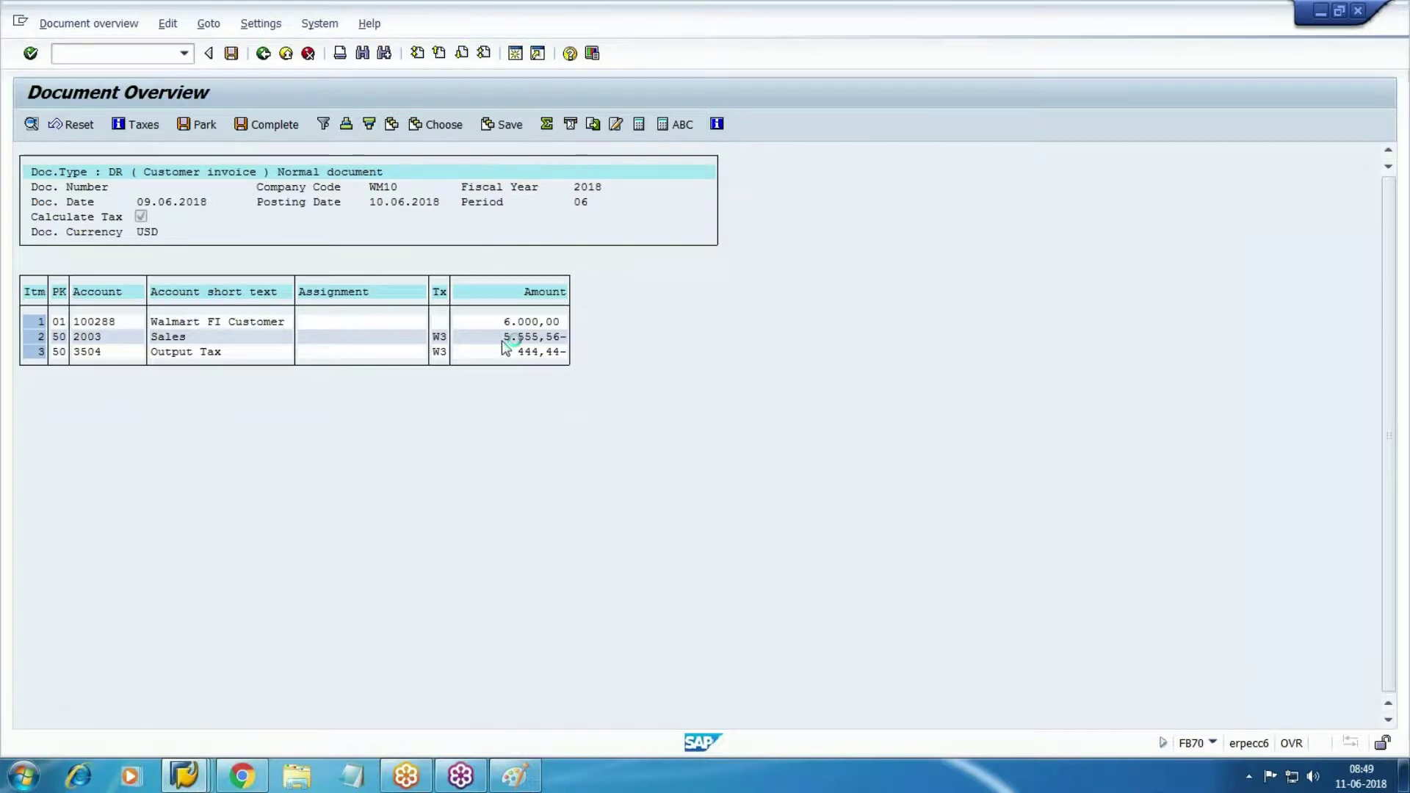
click(64, 28)
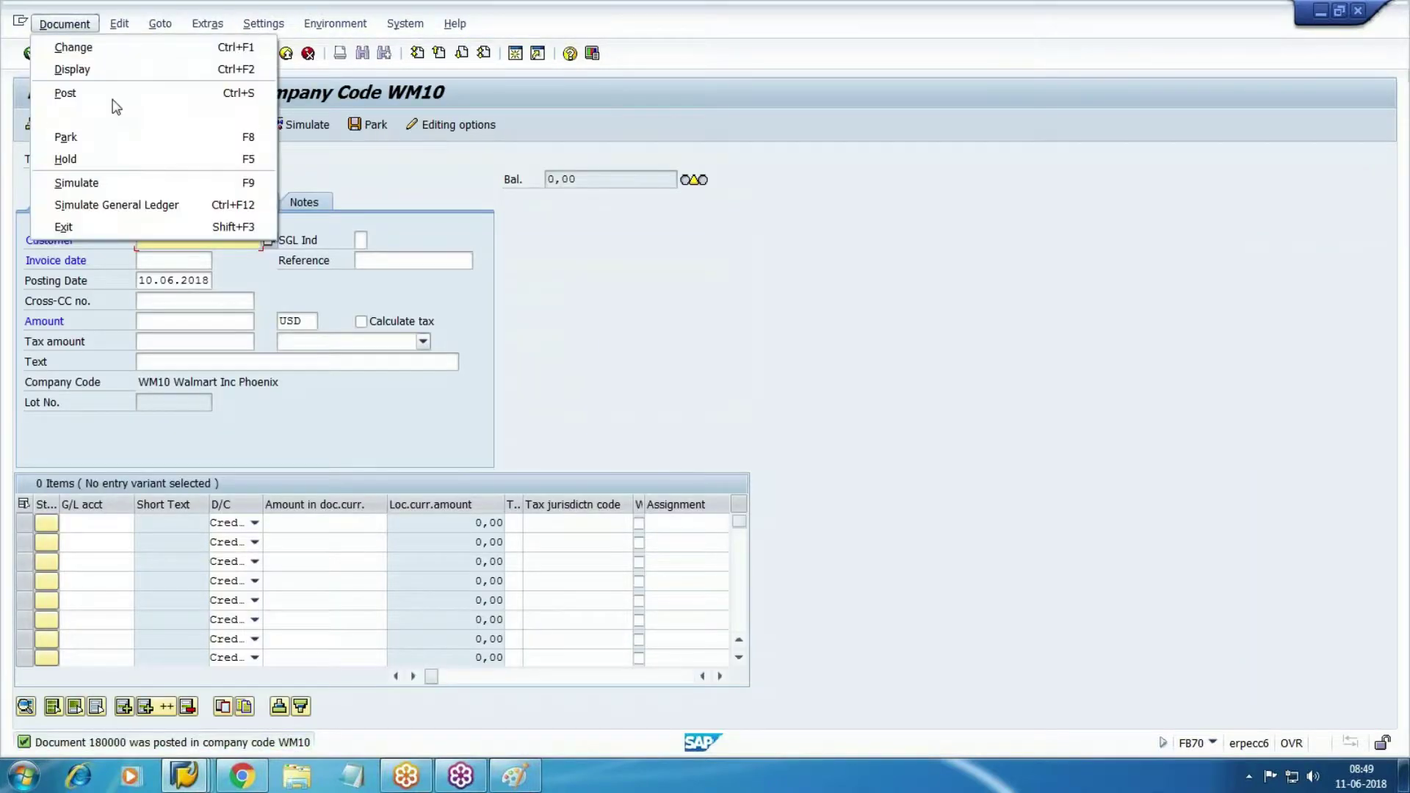
click(96, 65)
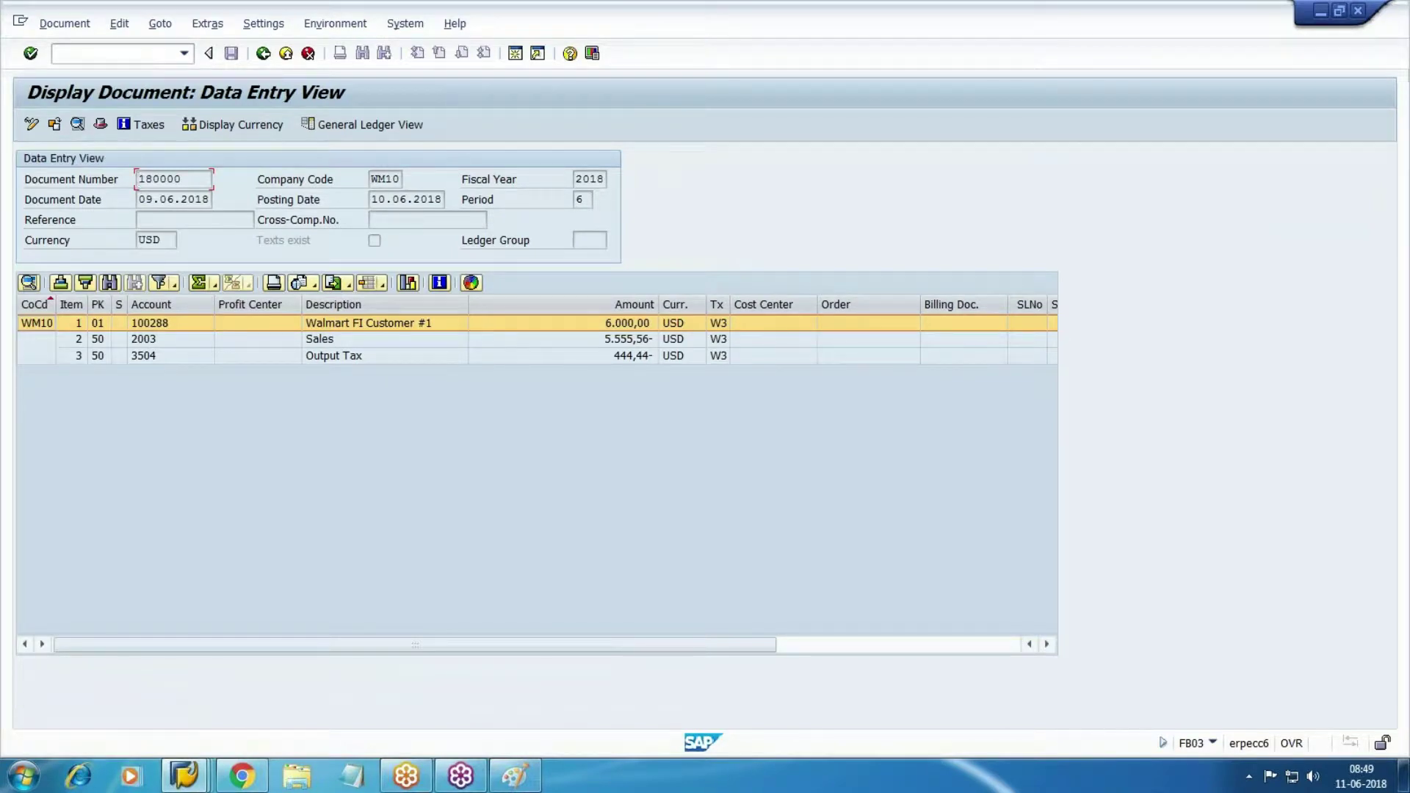
click(624, 340)
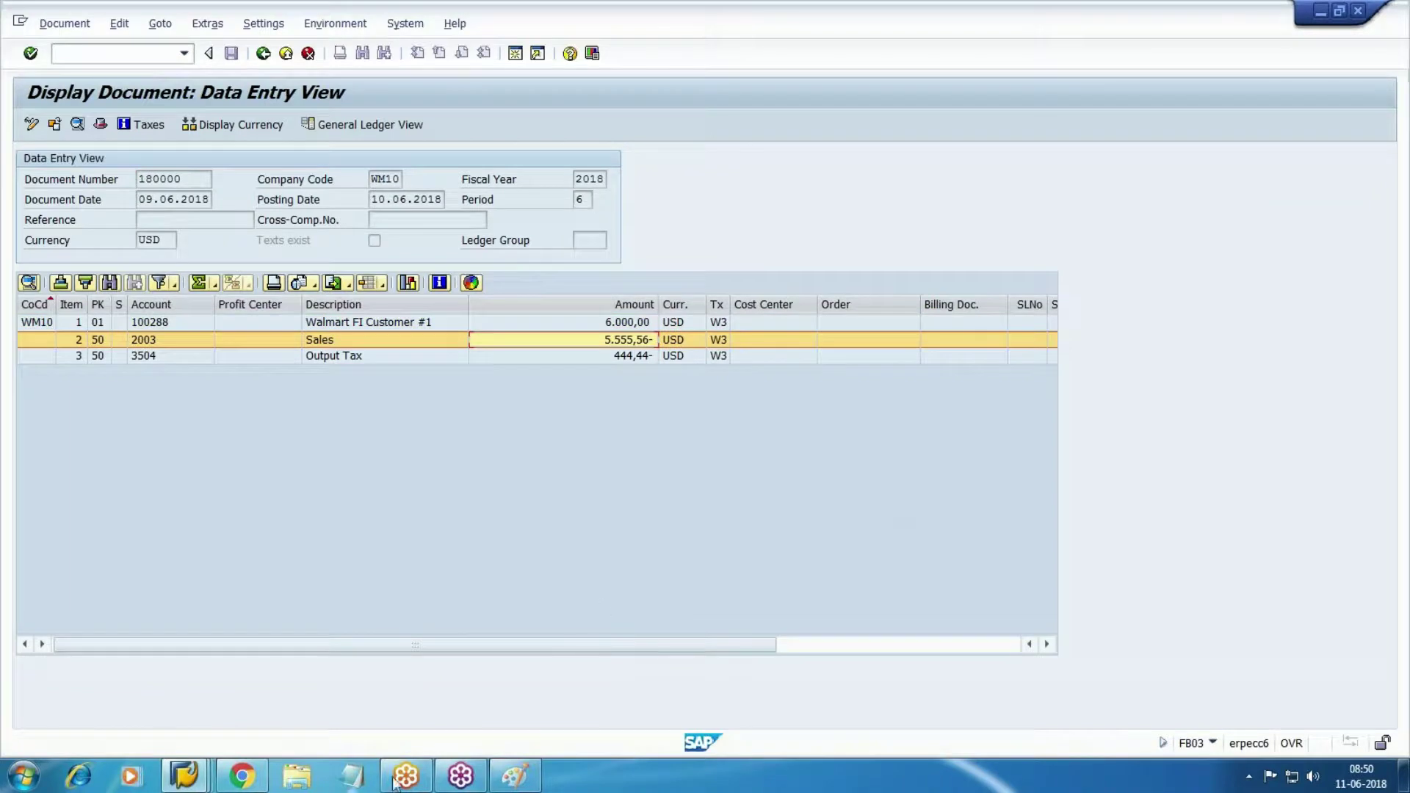
click(22, 776)
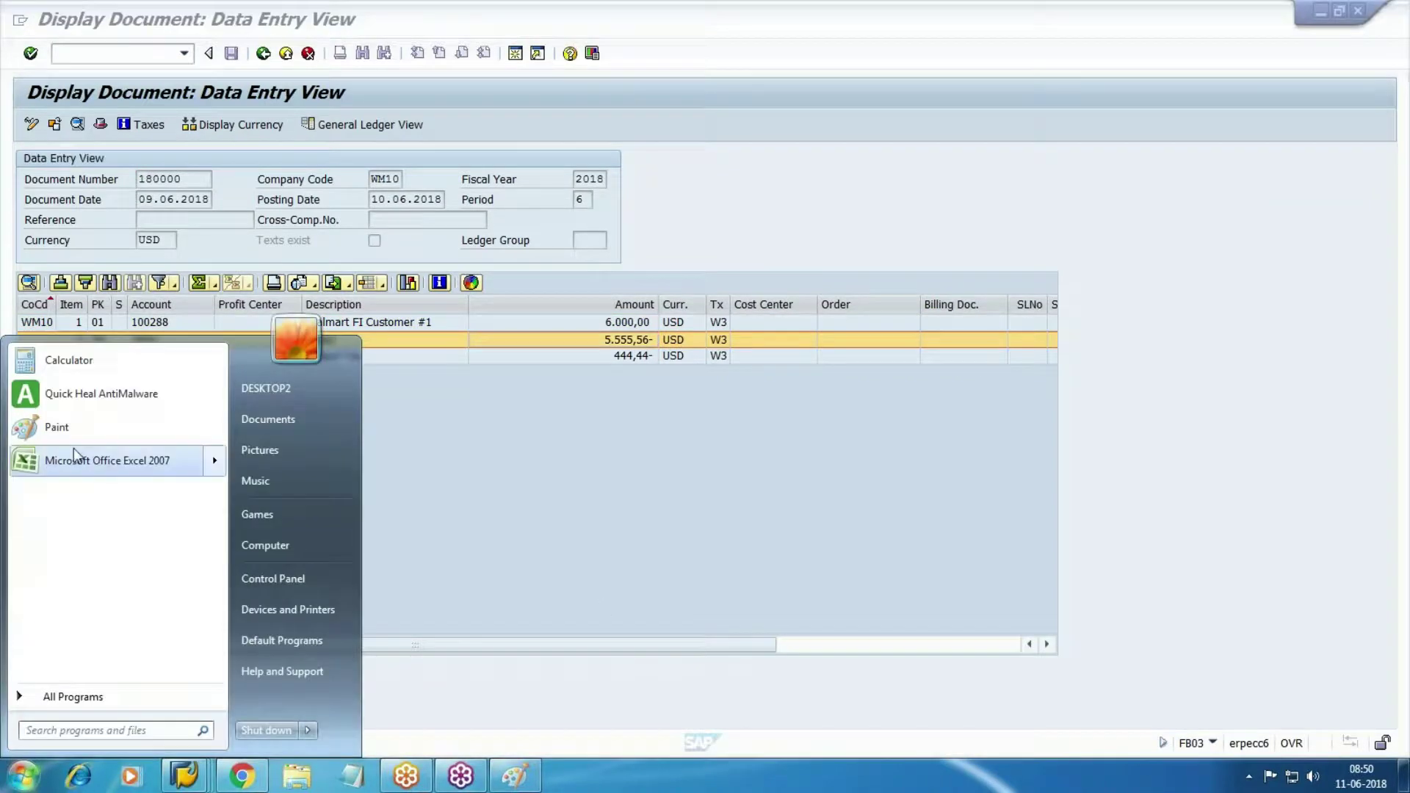
In Calculator, compute 8/108*6000 to get the 444.44 tax inside 6000
click(50, 360)
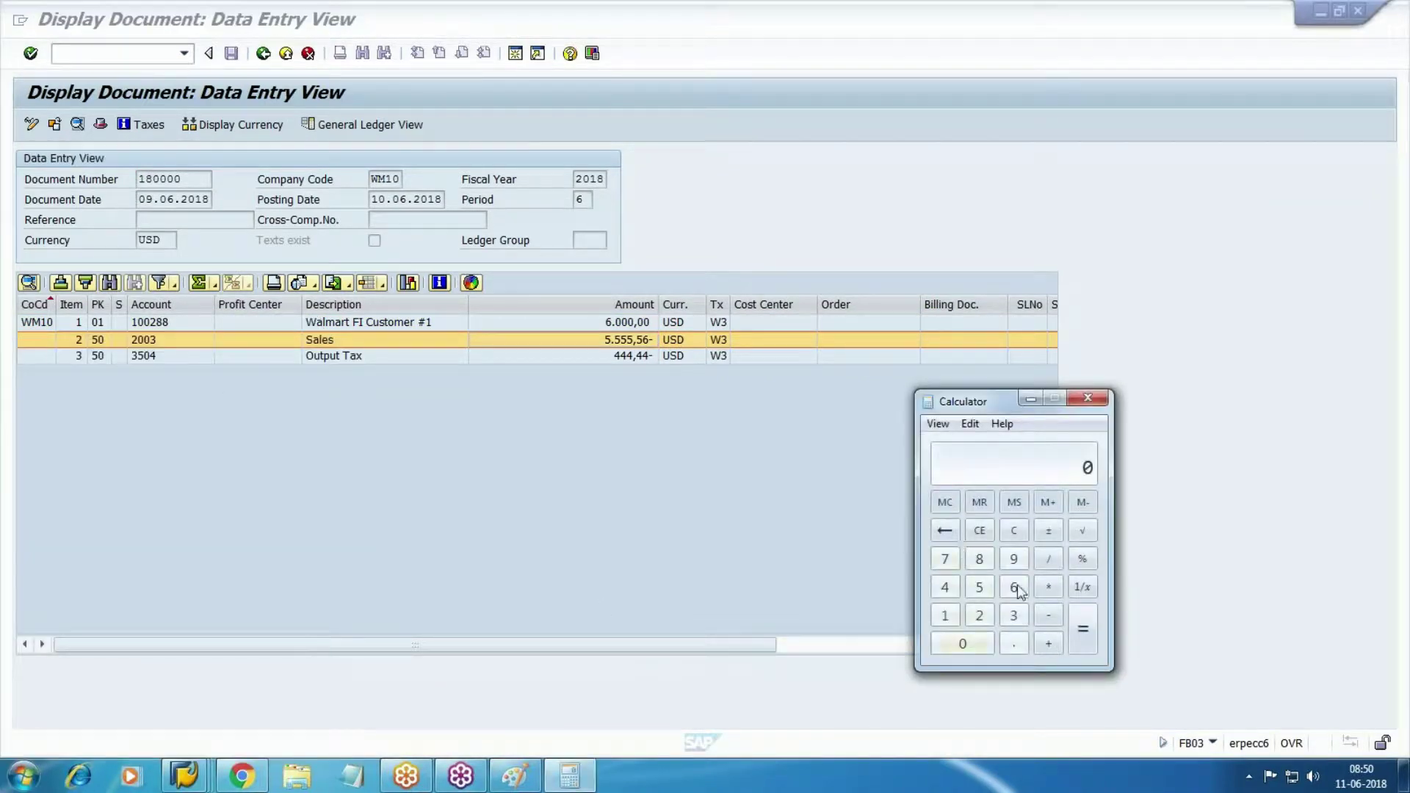
key(8)
key(slash)
text(108)
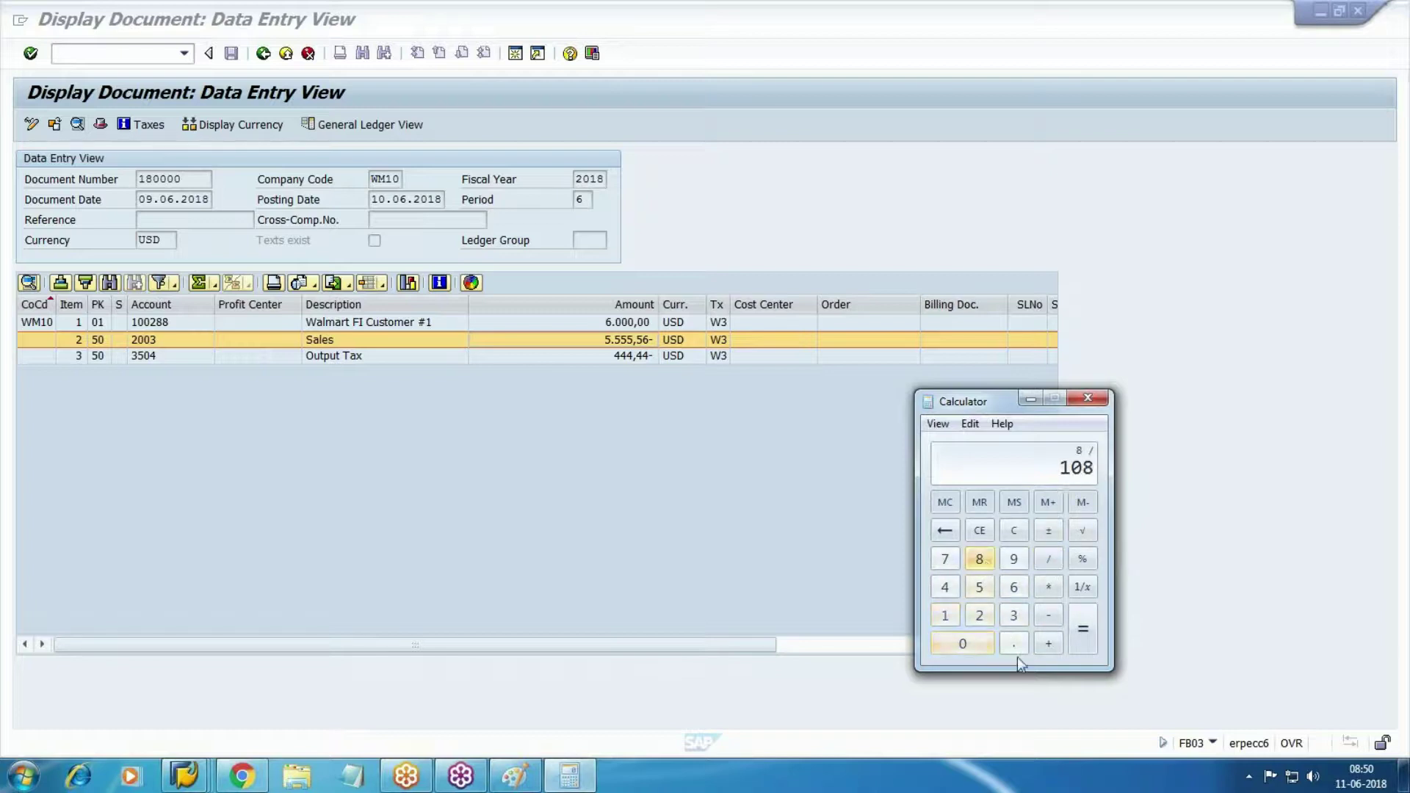
key(asterisk)
text(6)
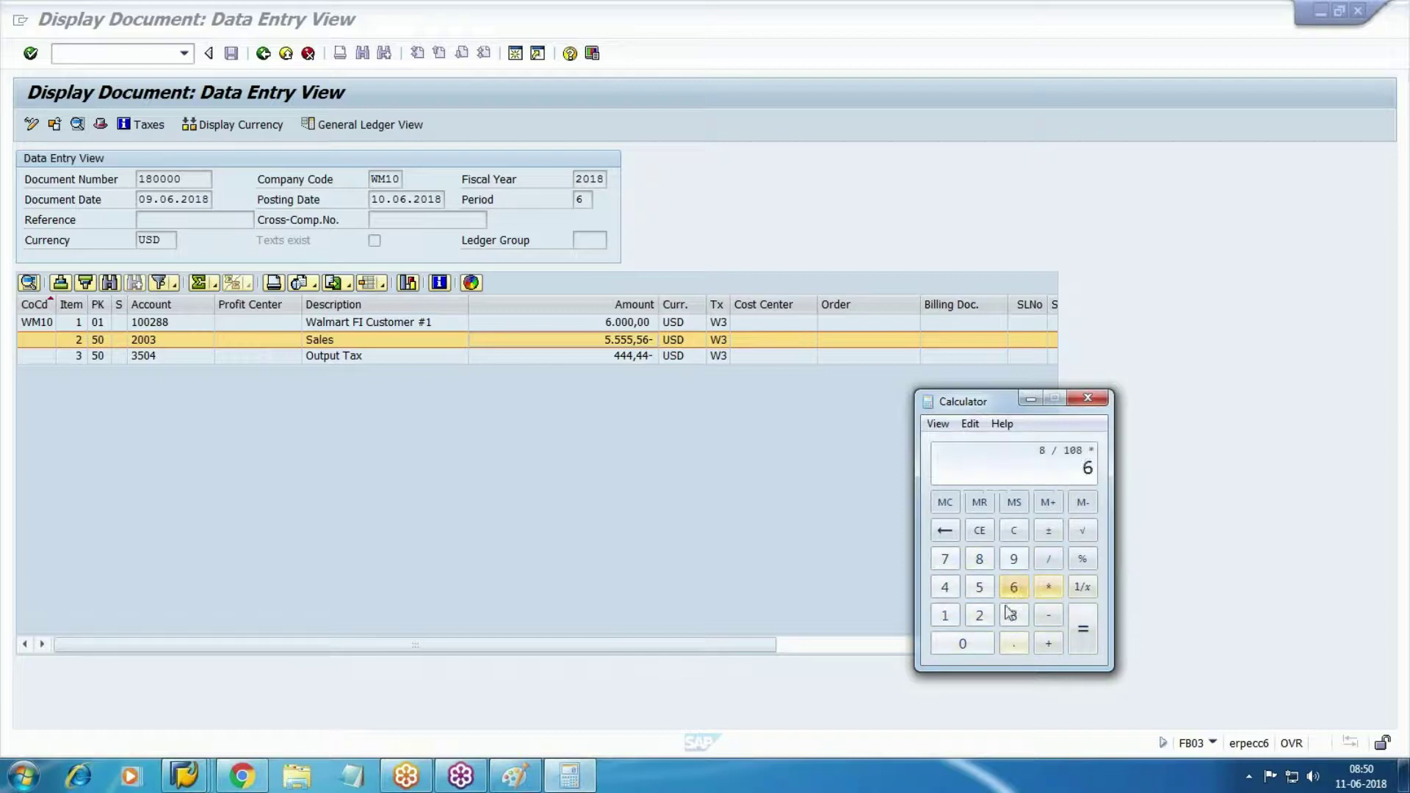
text(000)
click(1082, 637)
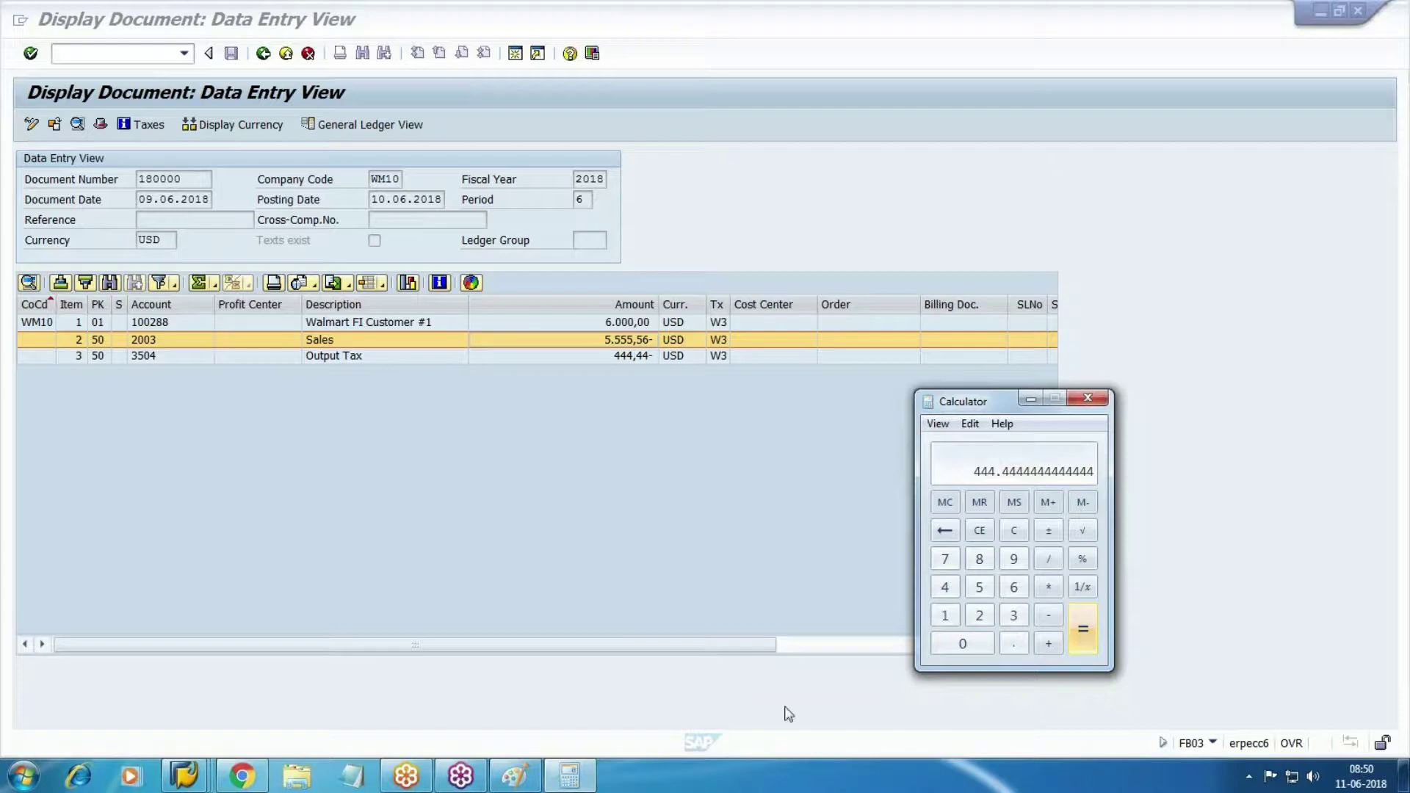
Check document 140000, then compute 6000-120 = 5880 plus 8% tax = 6350.4
click(184, 776)
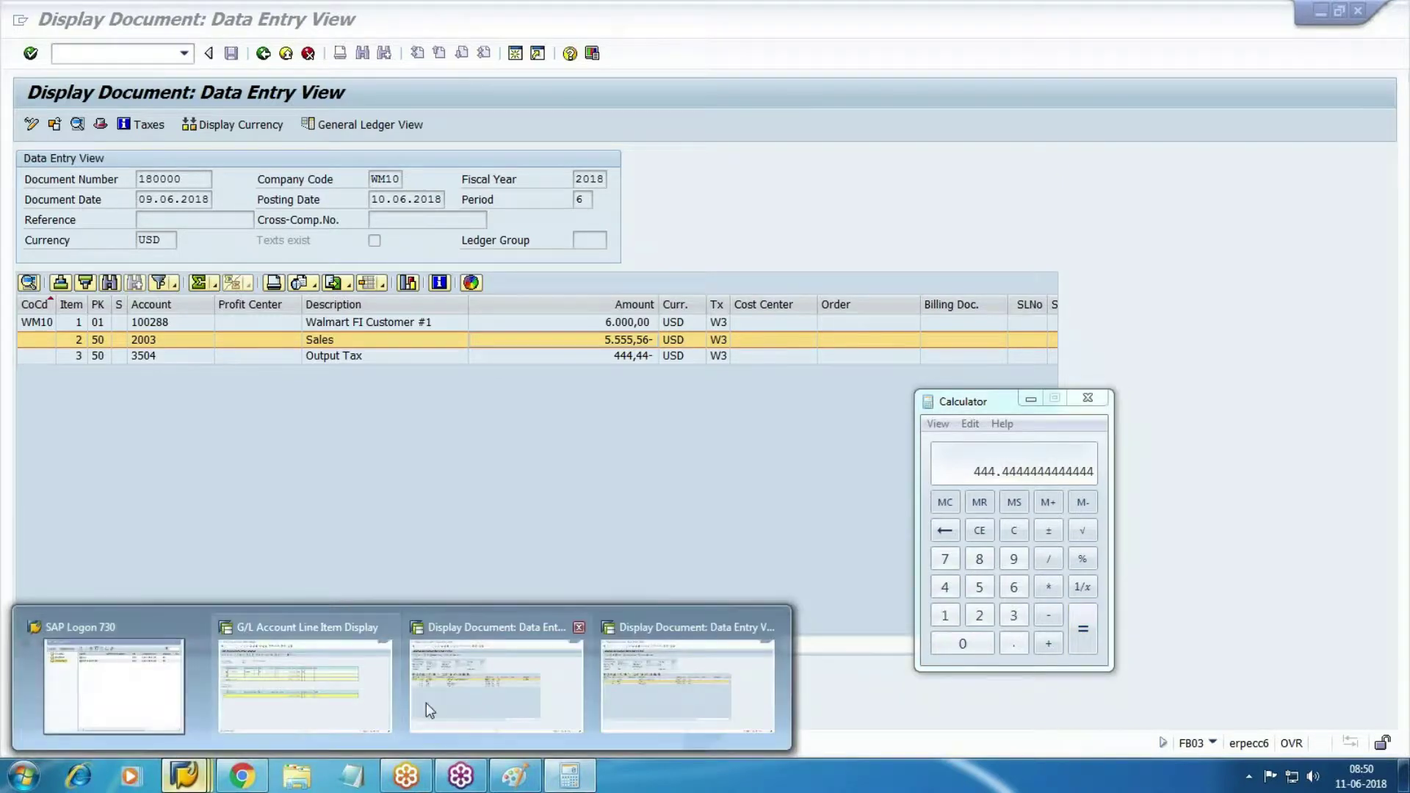
click(426, 703)
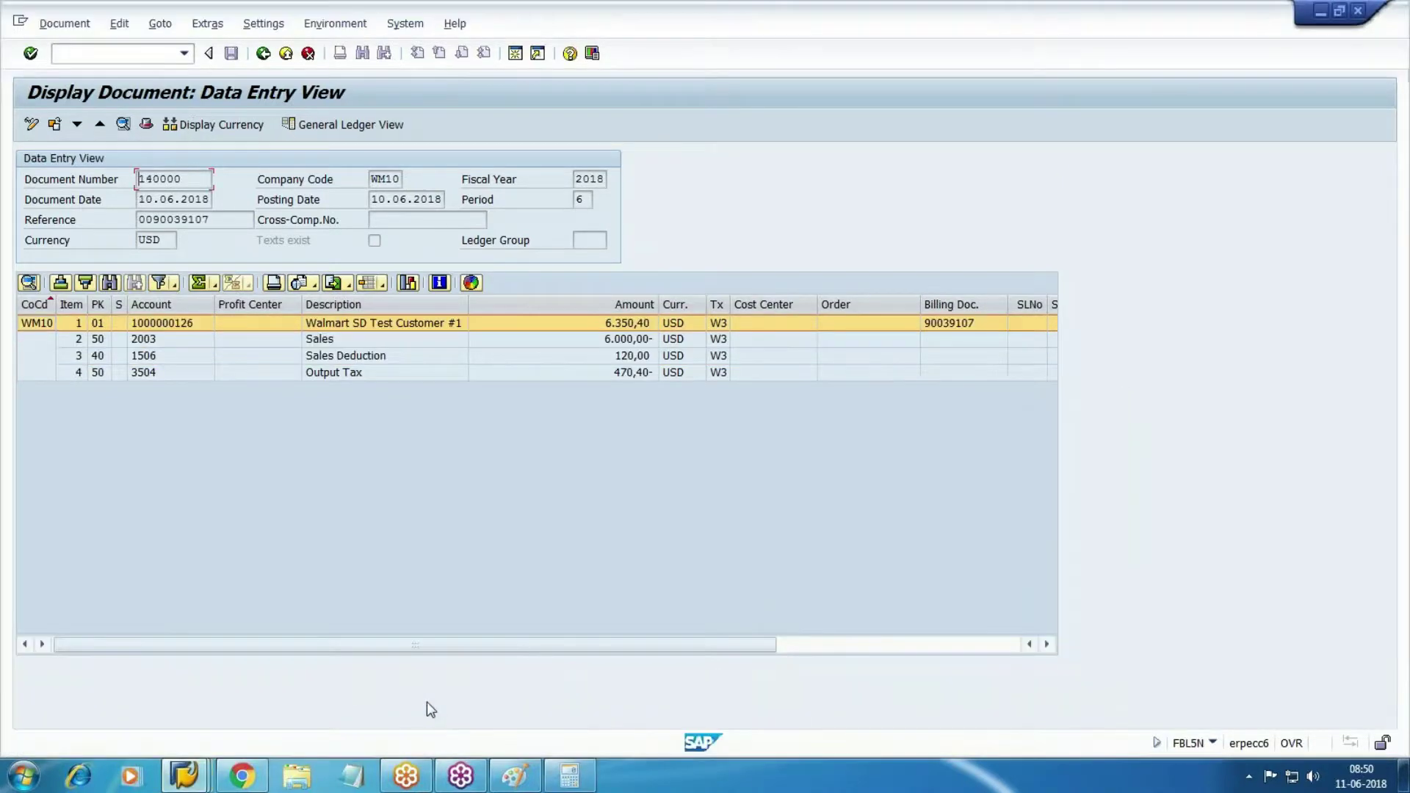
click(570, 775)
text(6000)
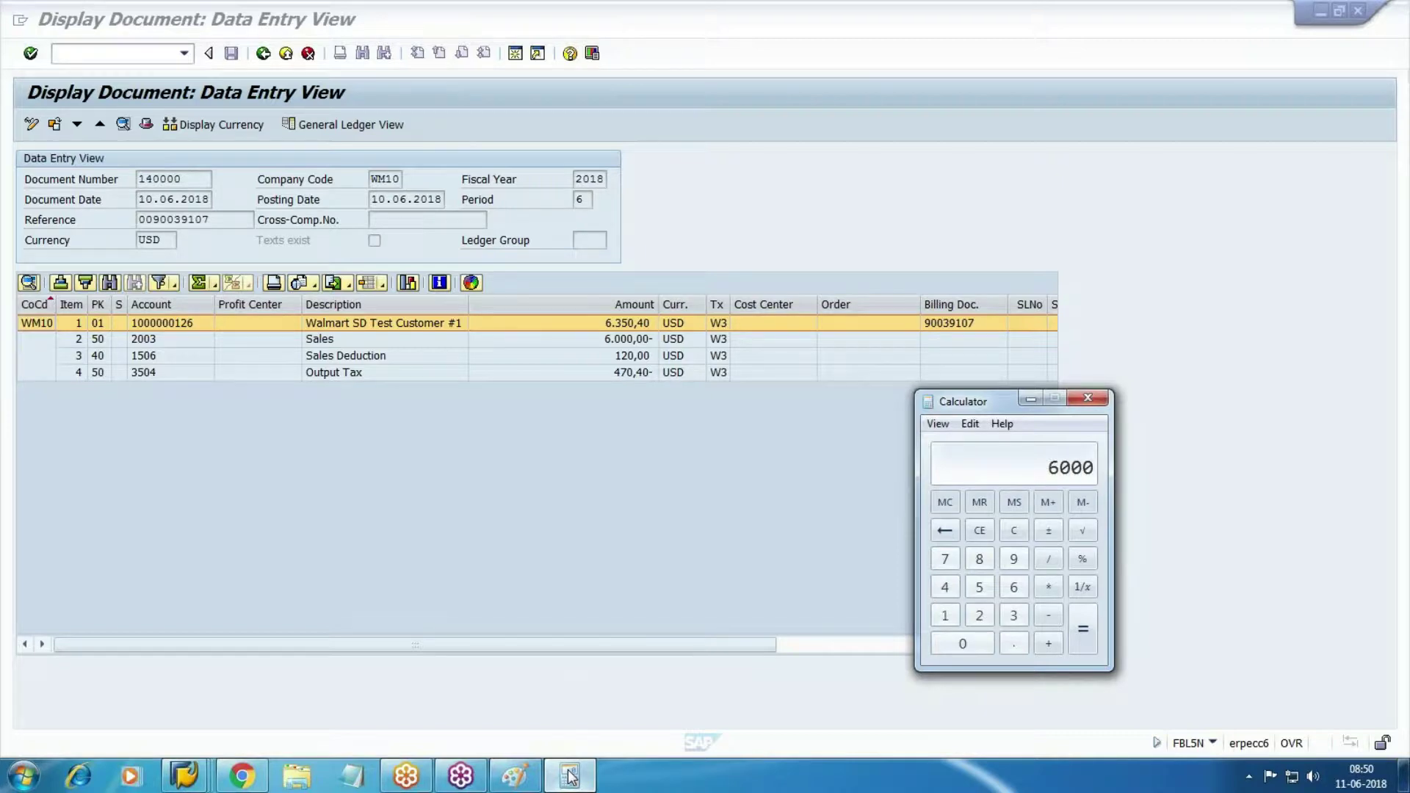
text(120)
key(Return)
text(5)
text(%)
text(588)
text(0)
key(Return)
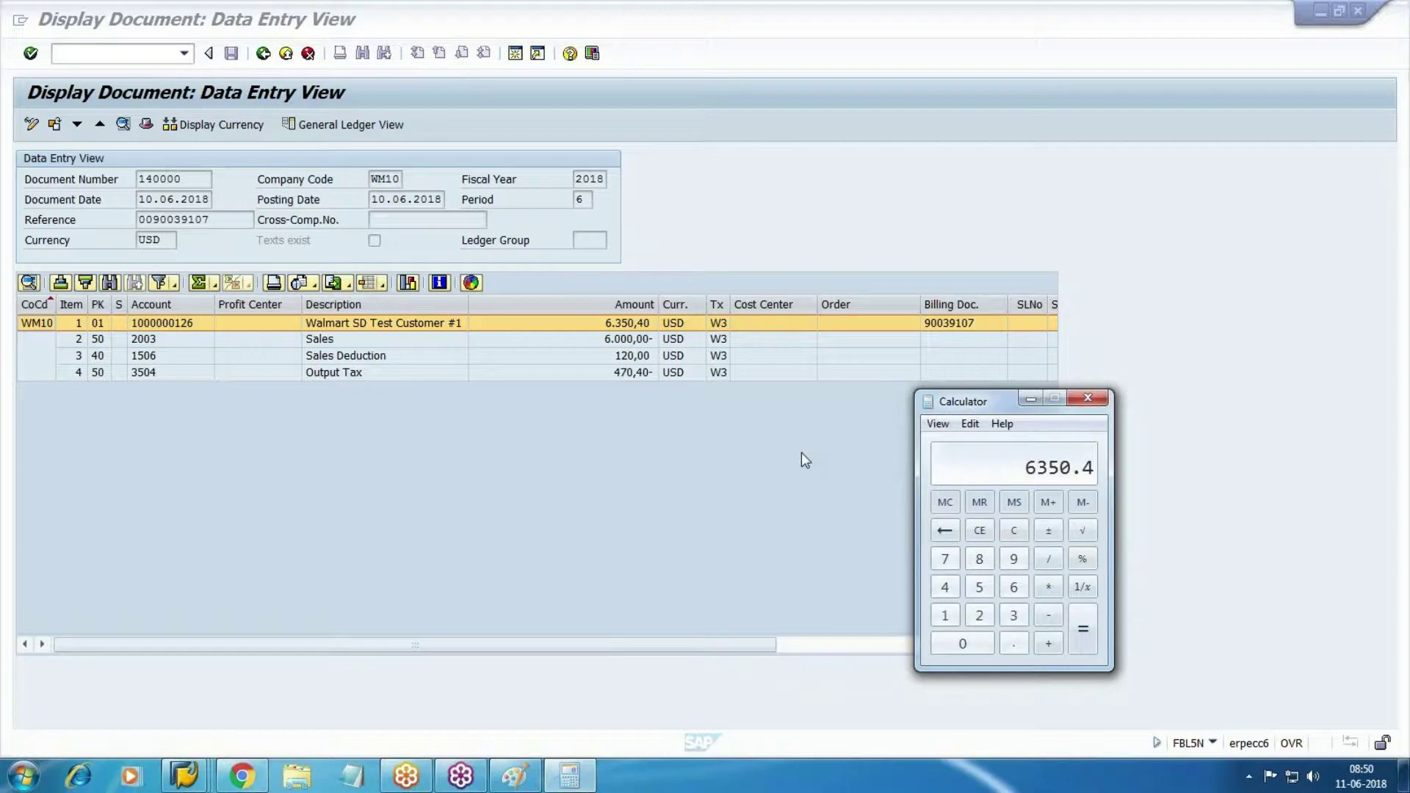
click(185, 776)
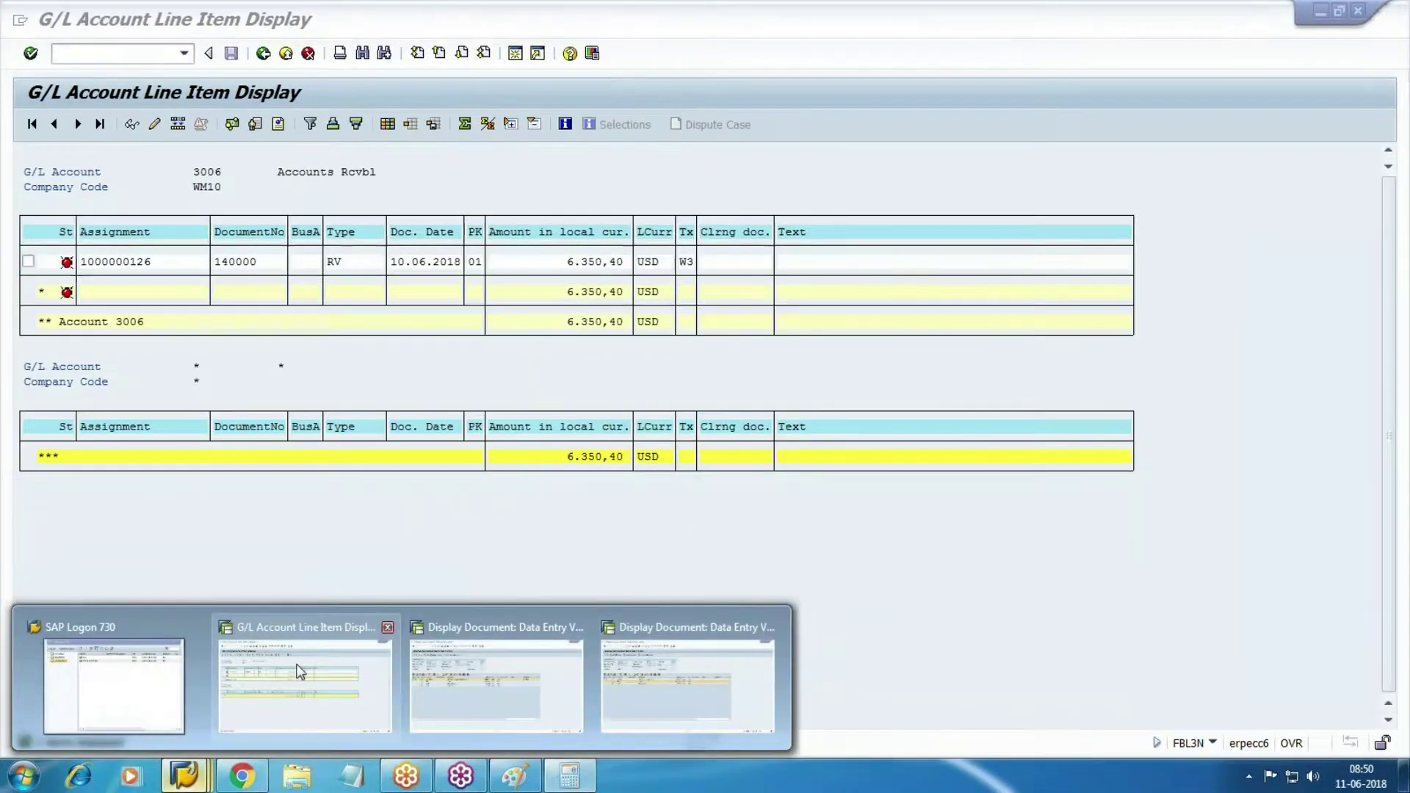
Refresh the account 3006 line items to list documents 180000 and 140000 totalling 12,350.40
click(299, 670)
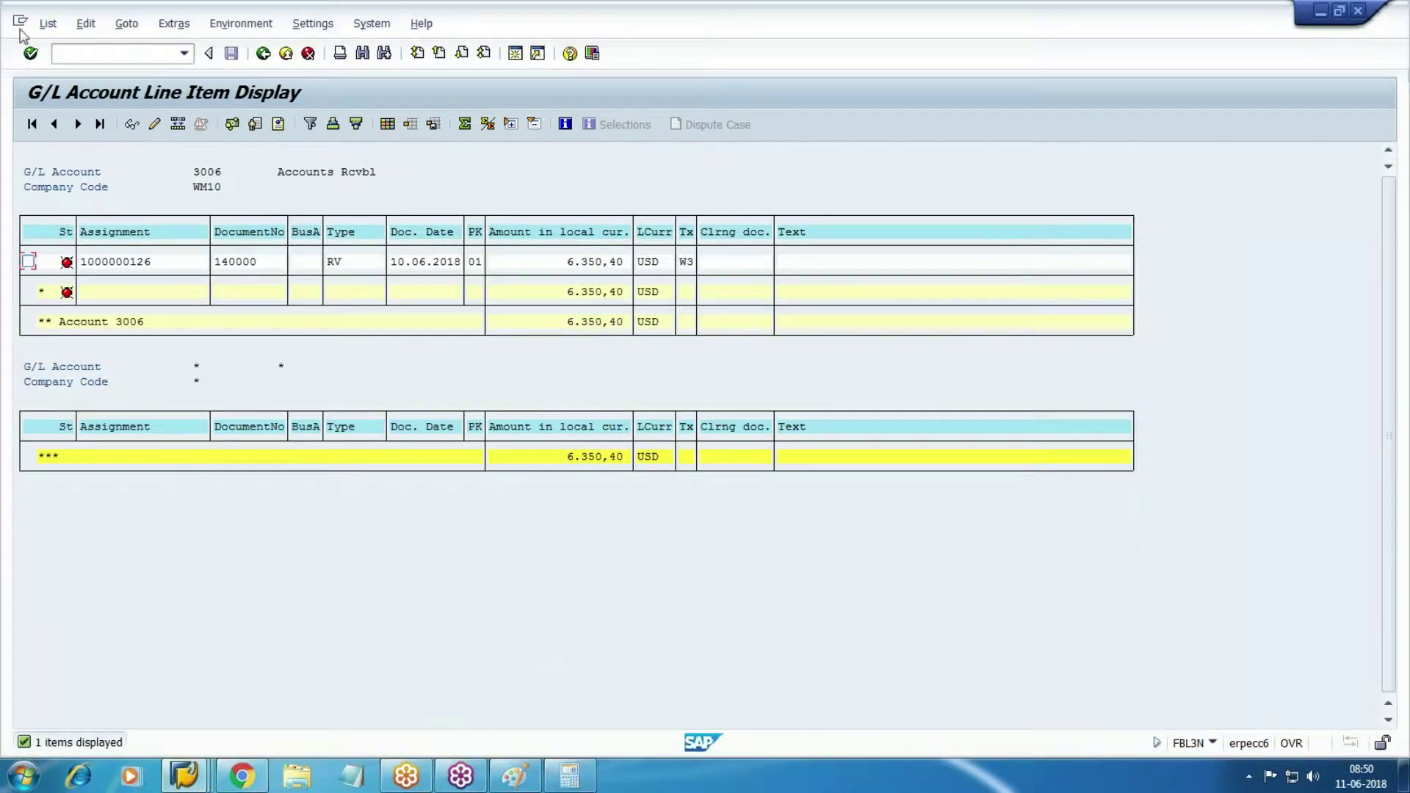
click(47, 24)
click(95, 69)
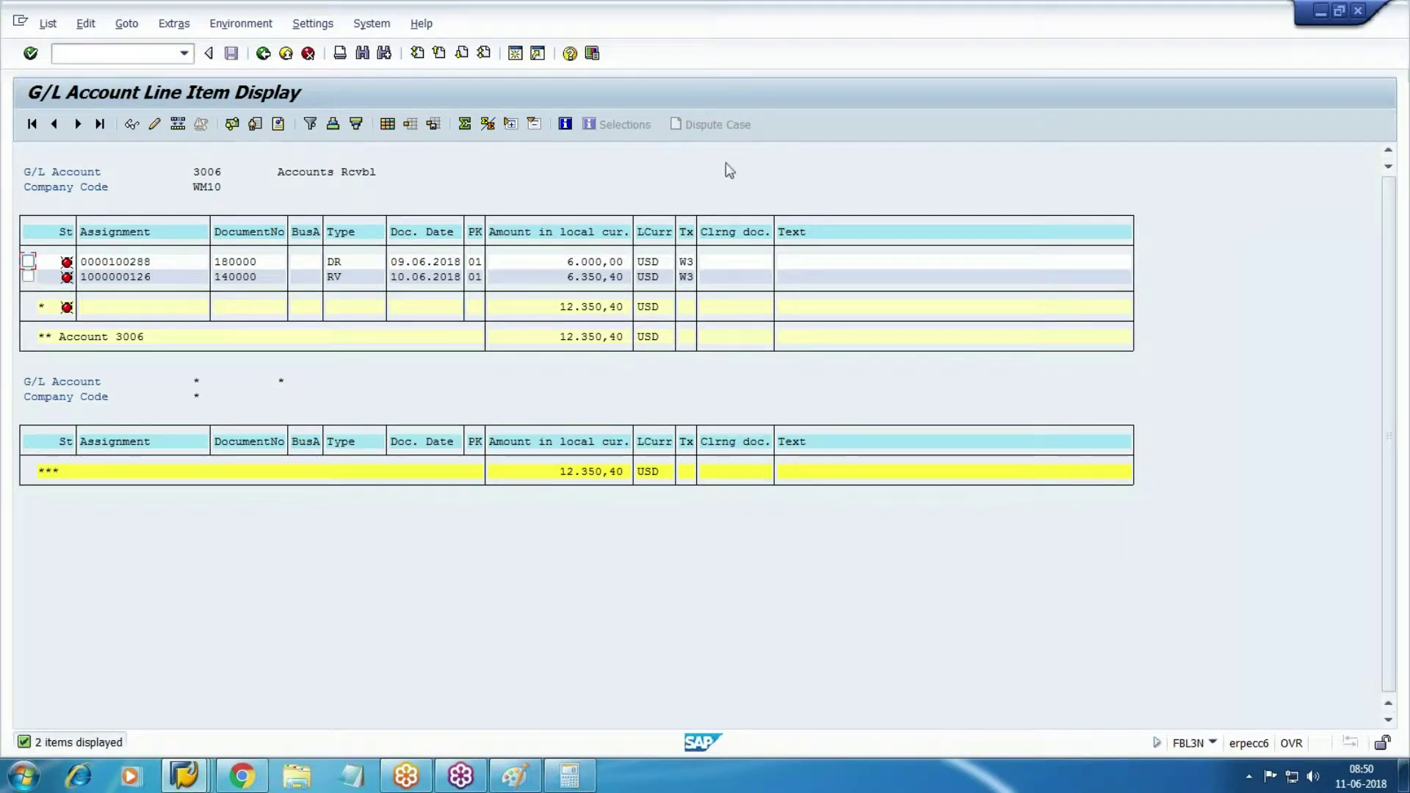
mouse_move(185, 776)
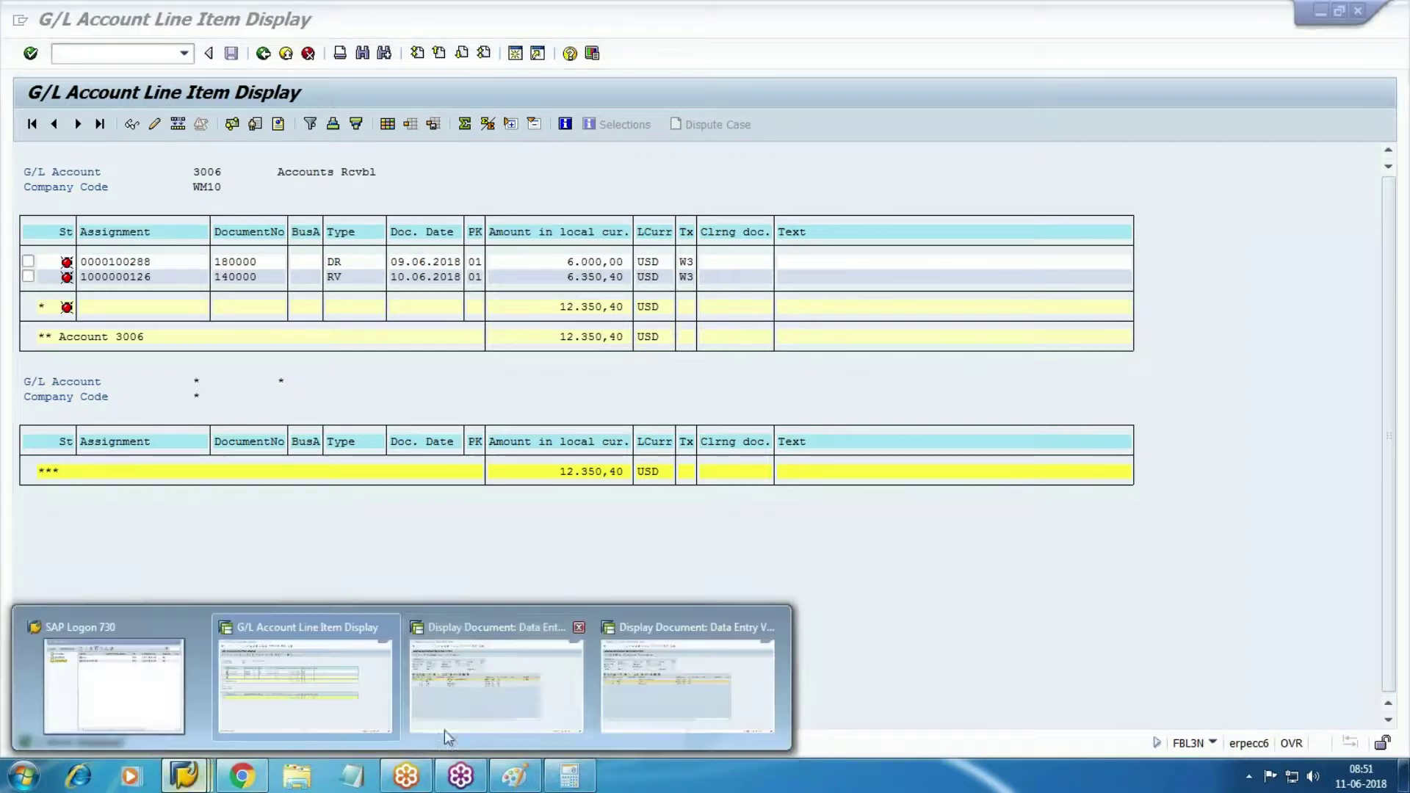
click(444, 730)
Refresh the customer line item list and open the 6,350.40 USD invoice line item
key(F3)
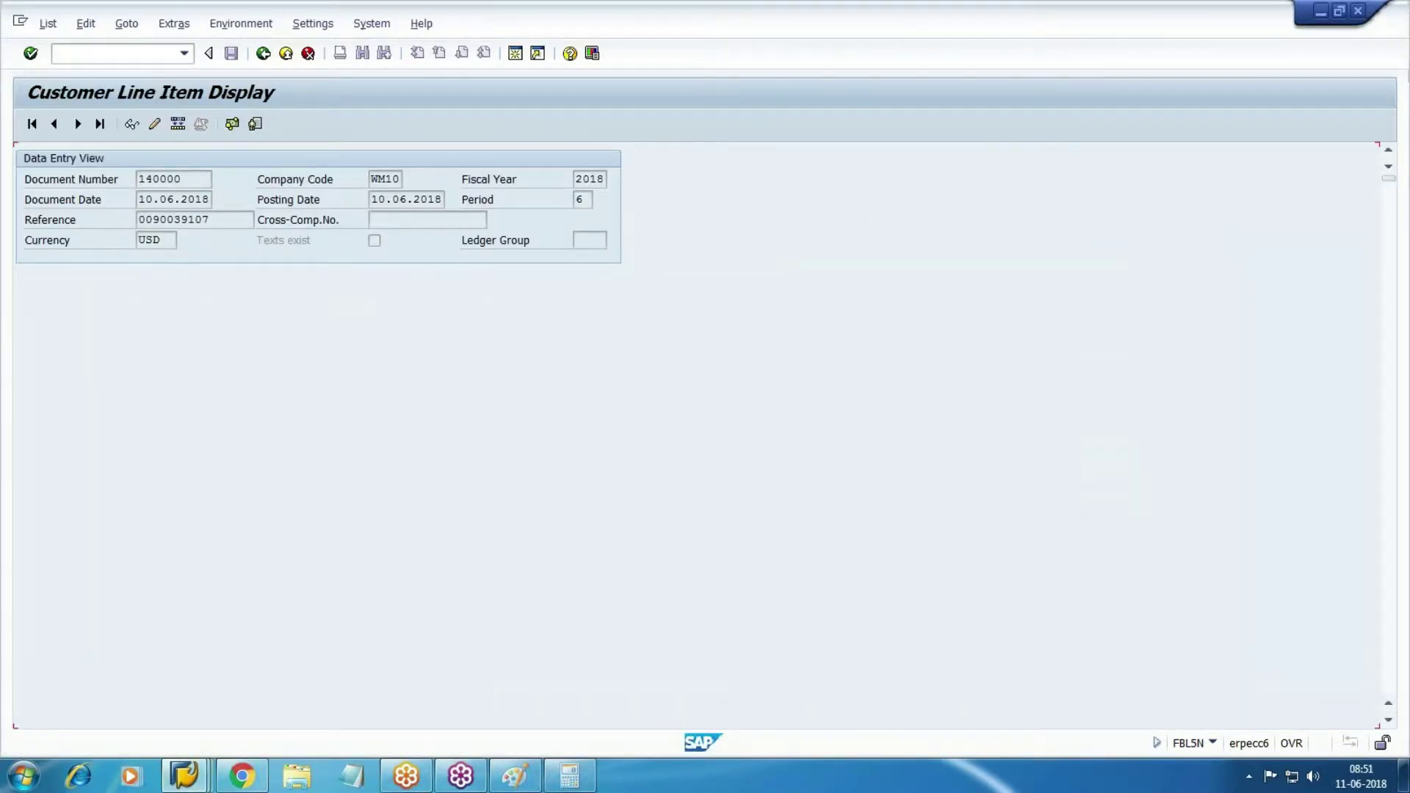
click(48, 23)
click(70, 71)
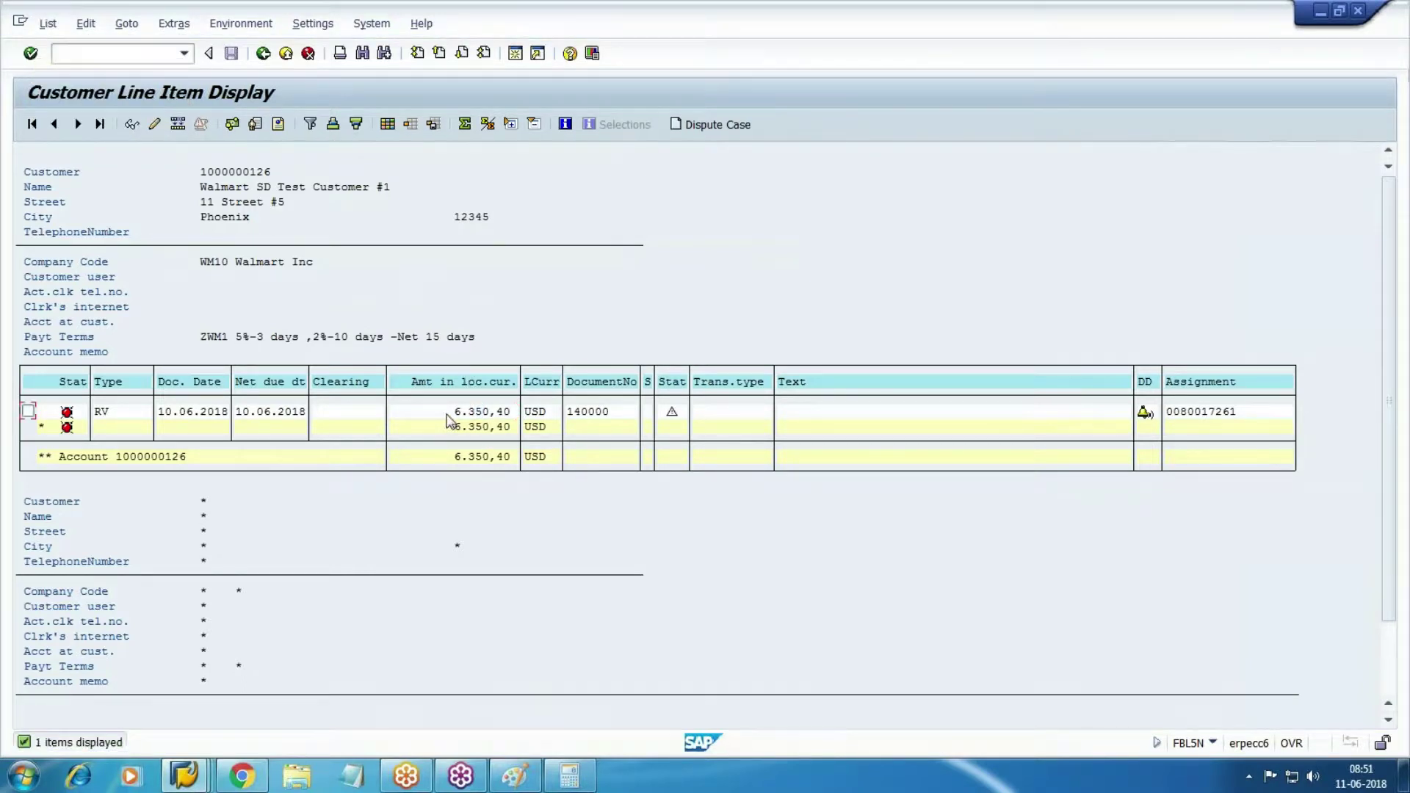
double_click(496, 415)
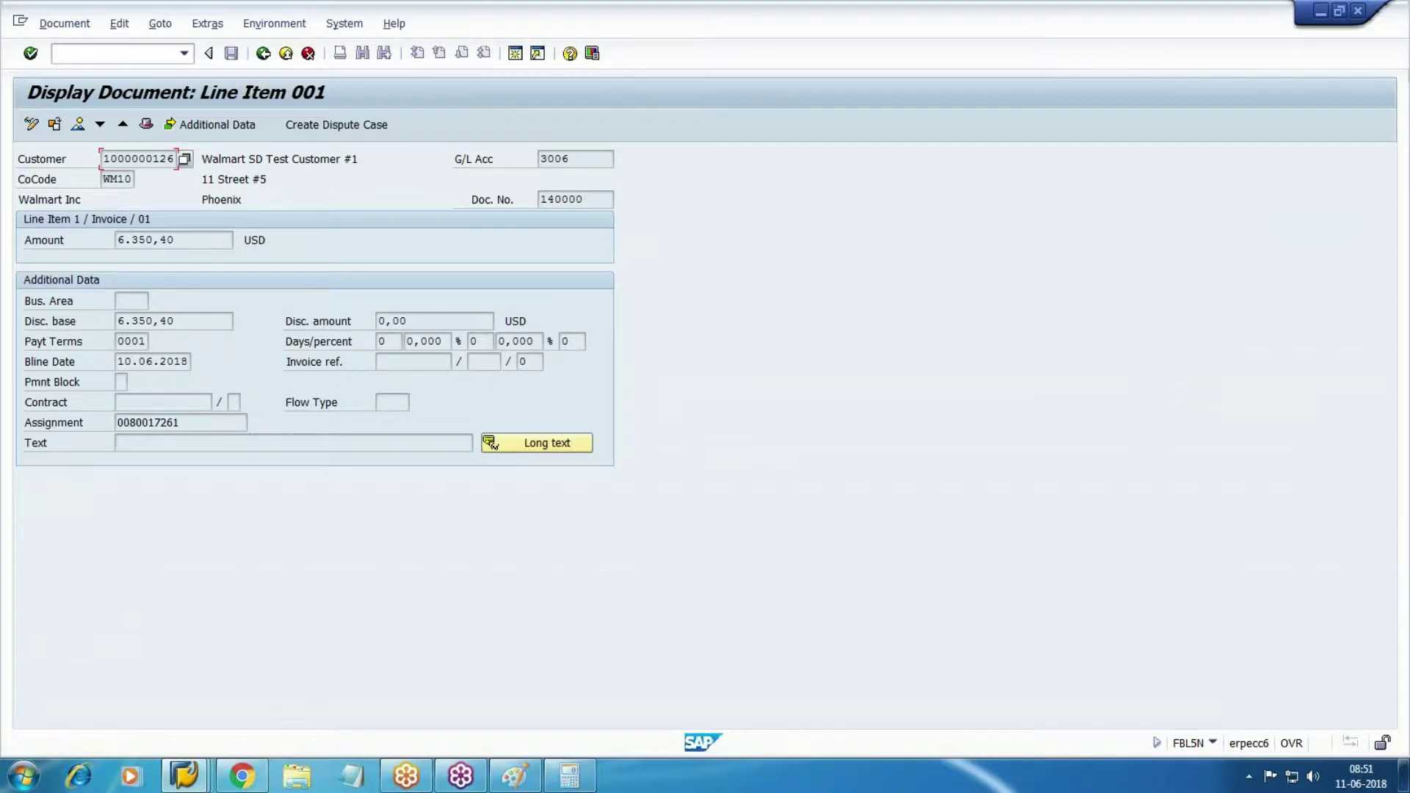
Open the line item's original billing document via Environment > Document Environment
click(275, 23)
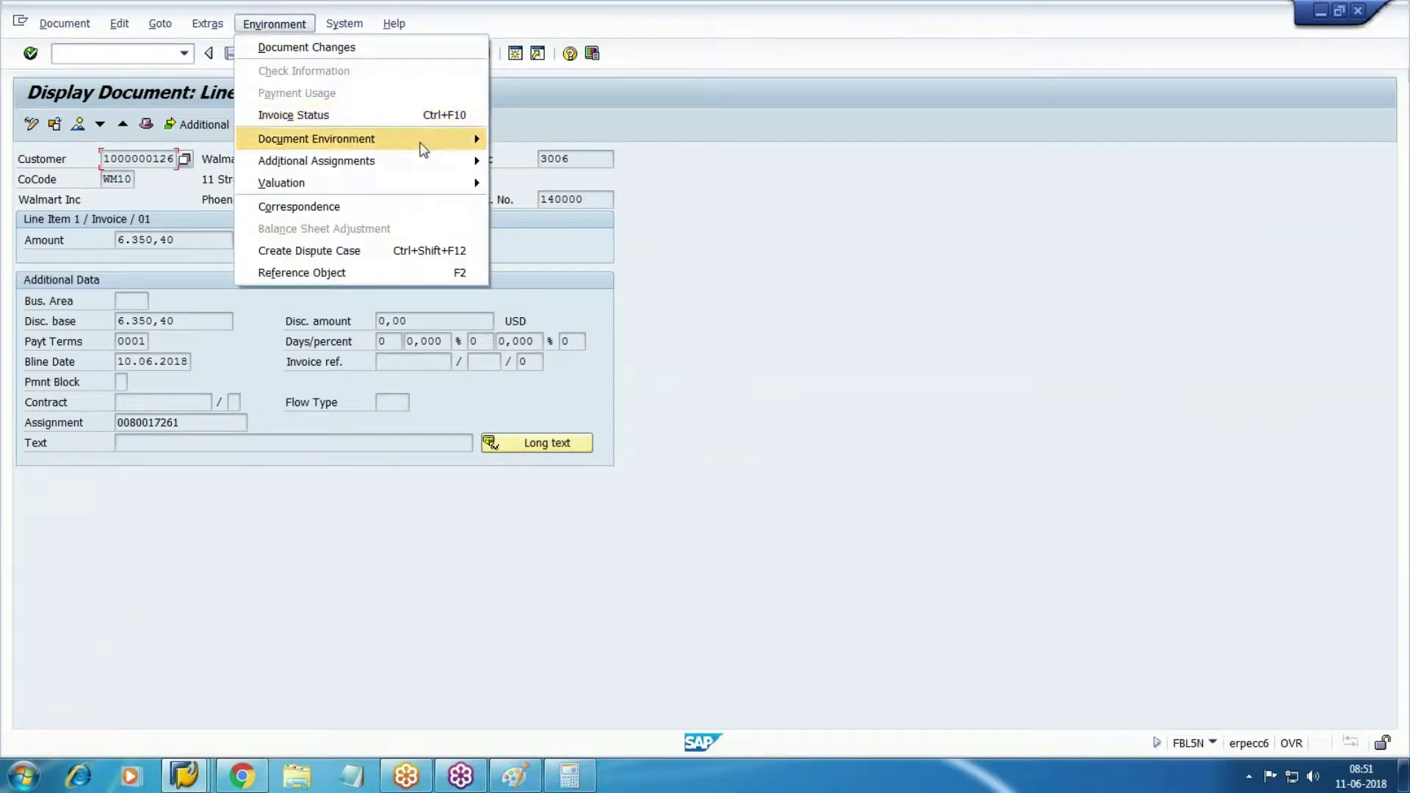
mouse_move(424, 150)
click(560, 139)
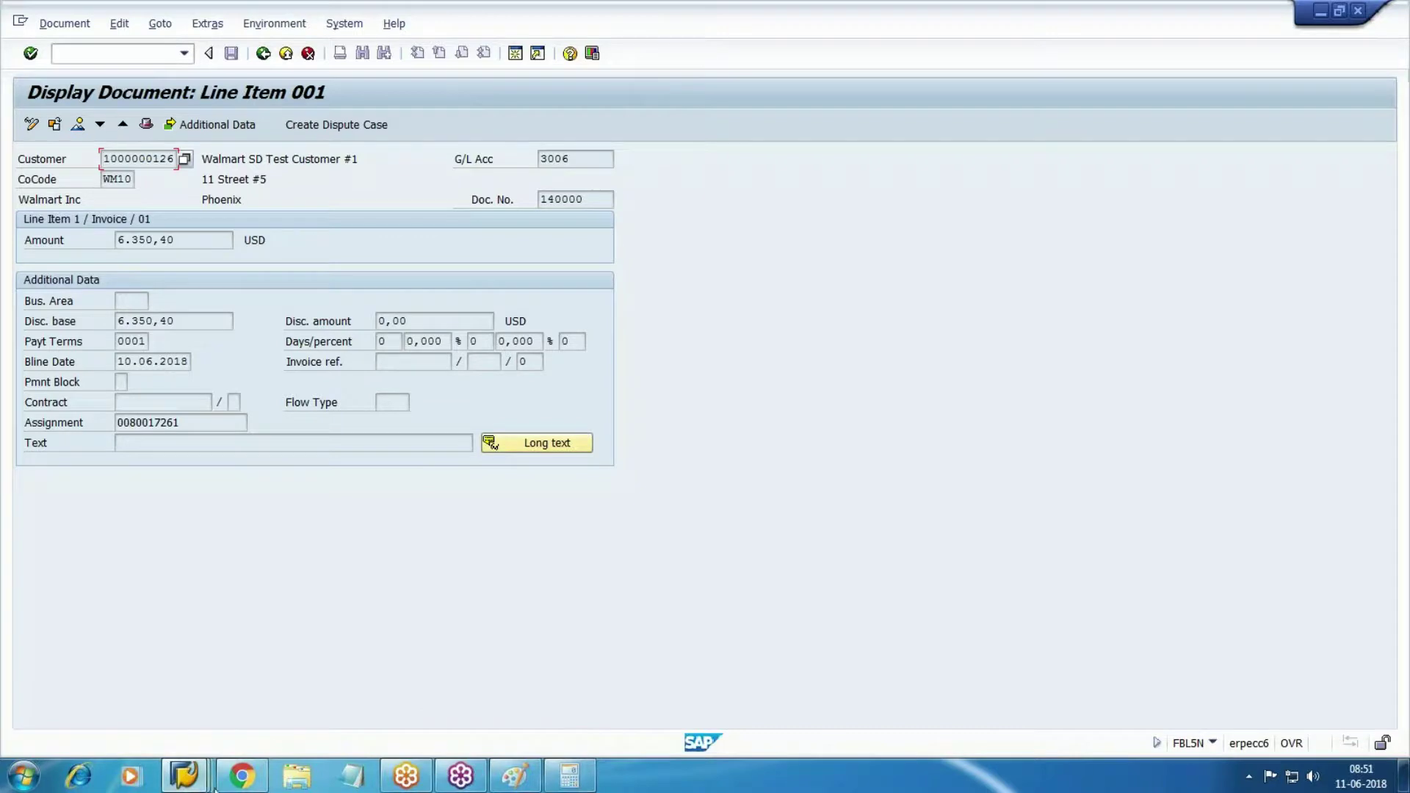
click(185, 776)
Start F-28 incoming payment with document date 10.06.2018
click(616, 702)
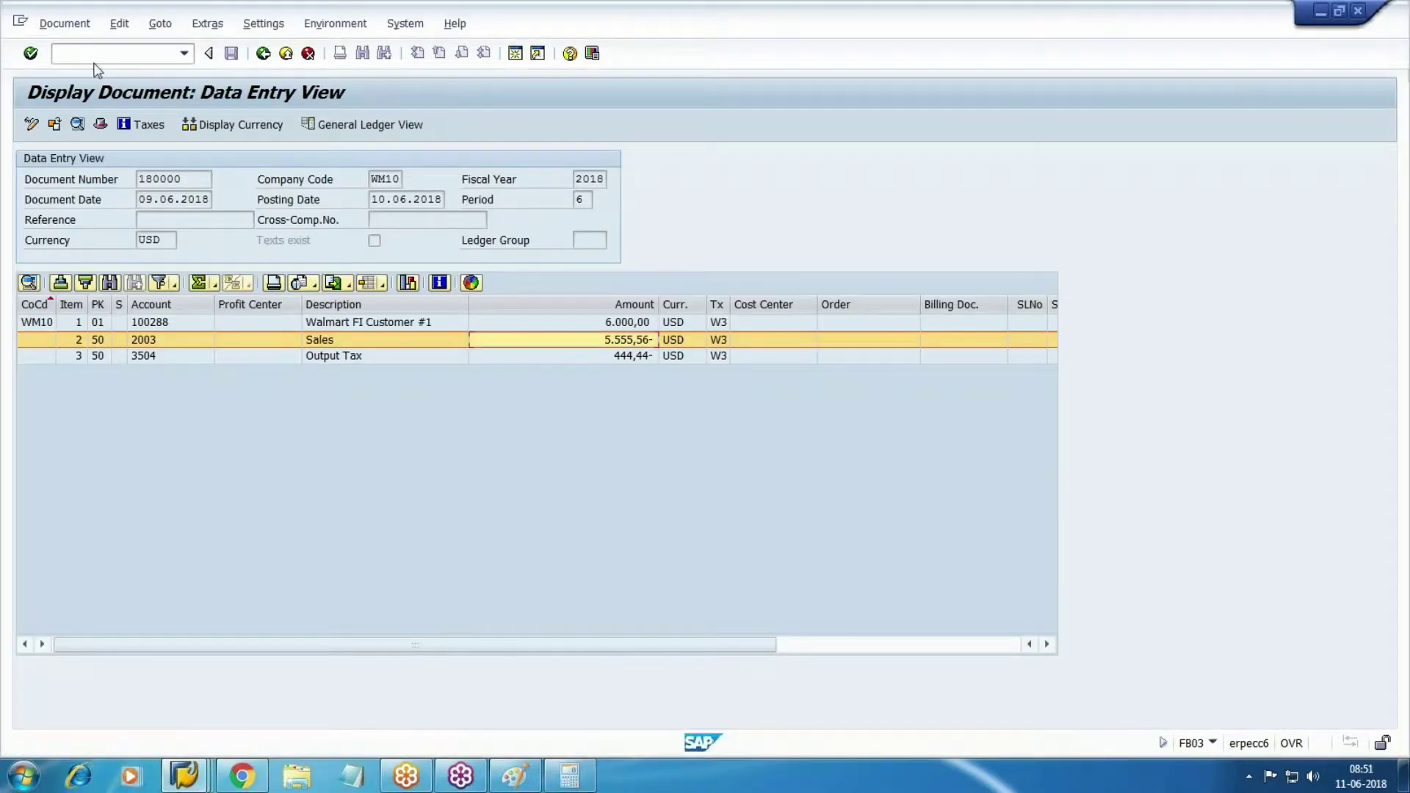
click(55, 52)
text(/nf-28)
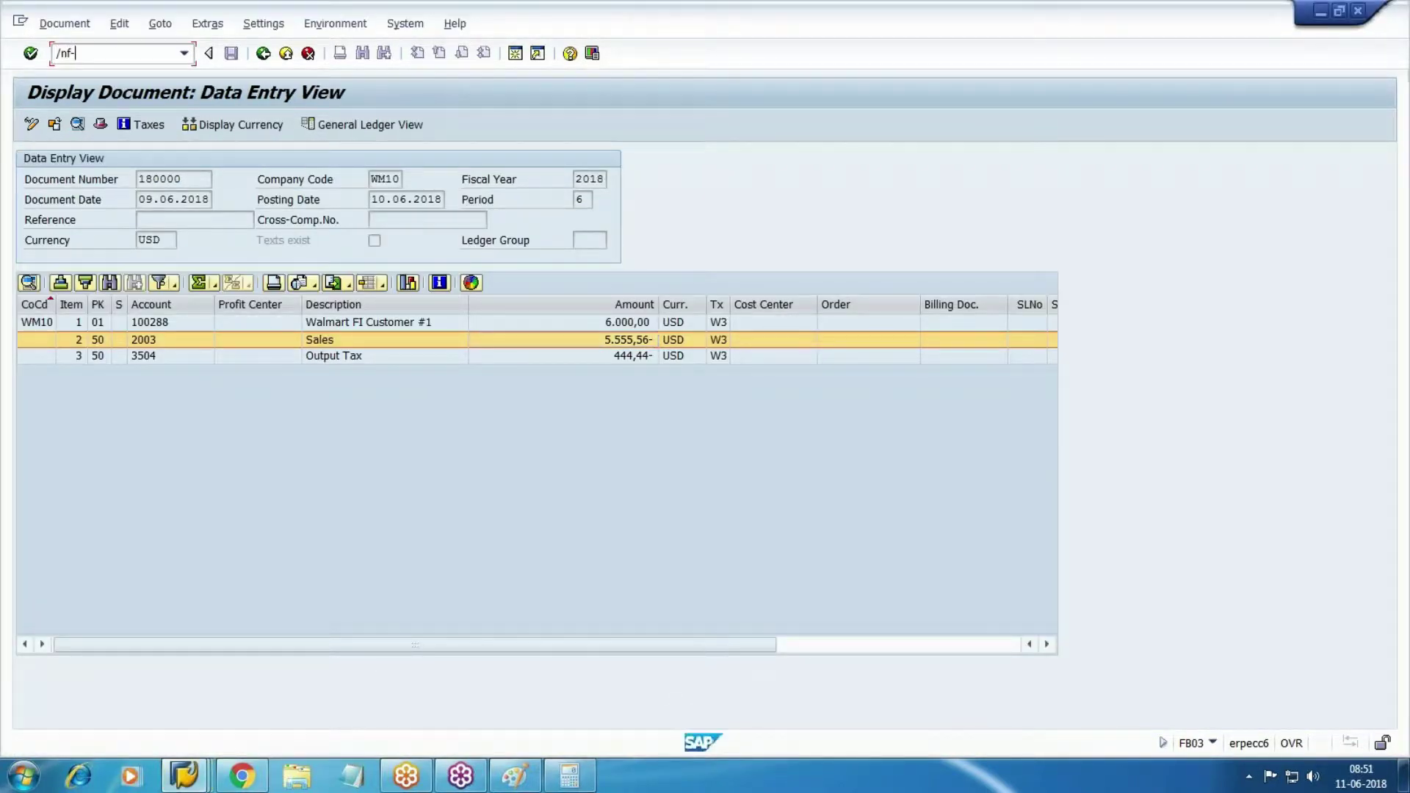
key(Return)
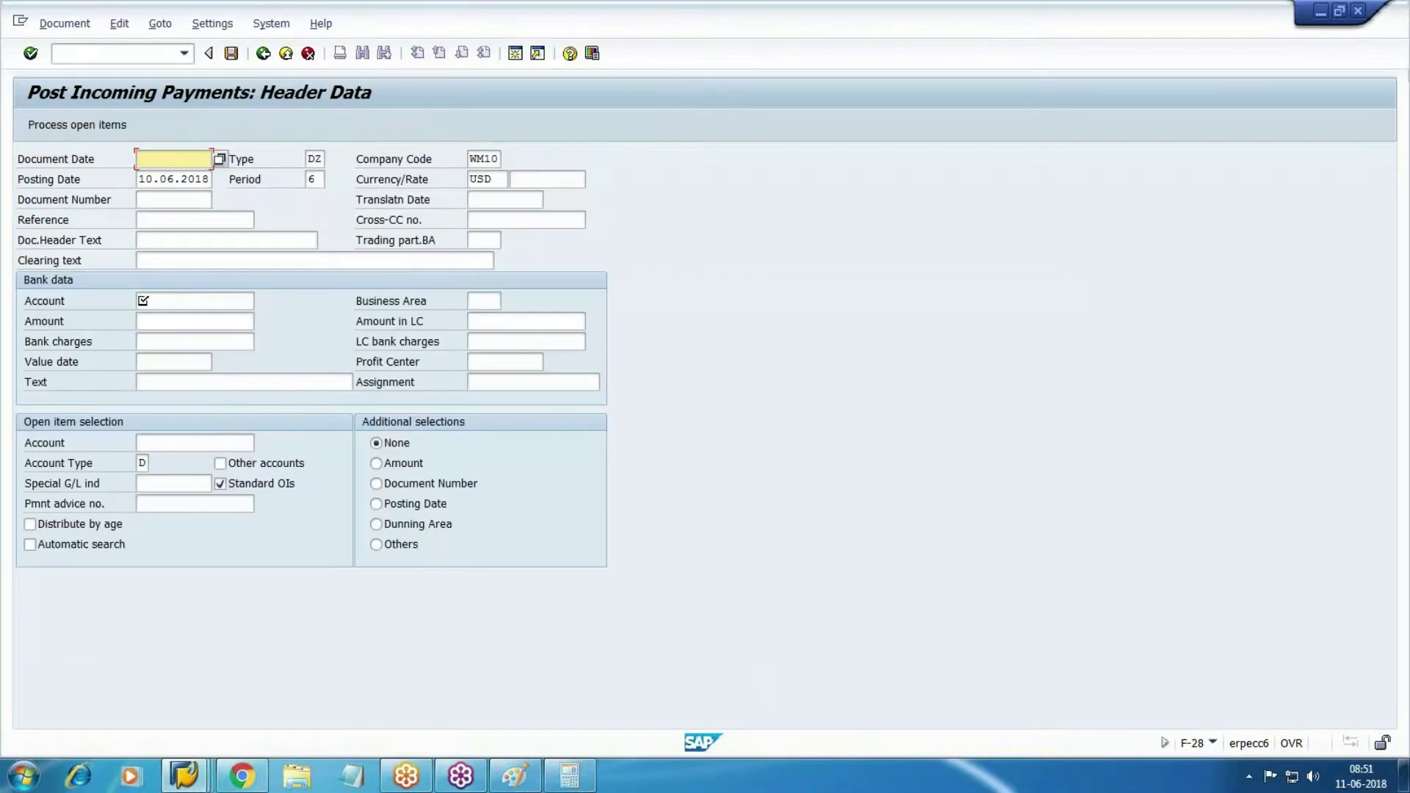
key(Return)
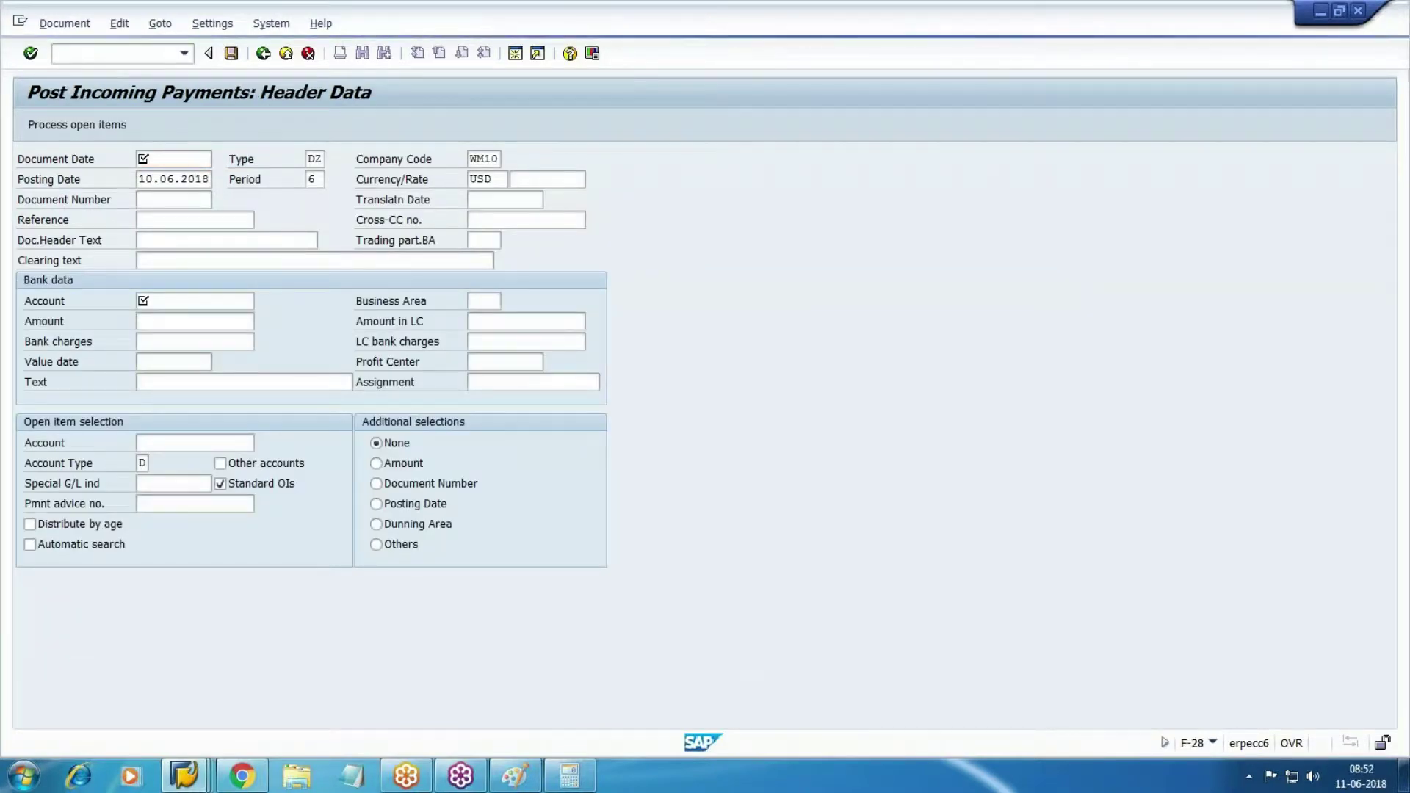
key(F4)
key(Return)
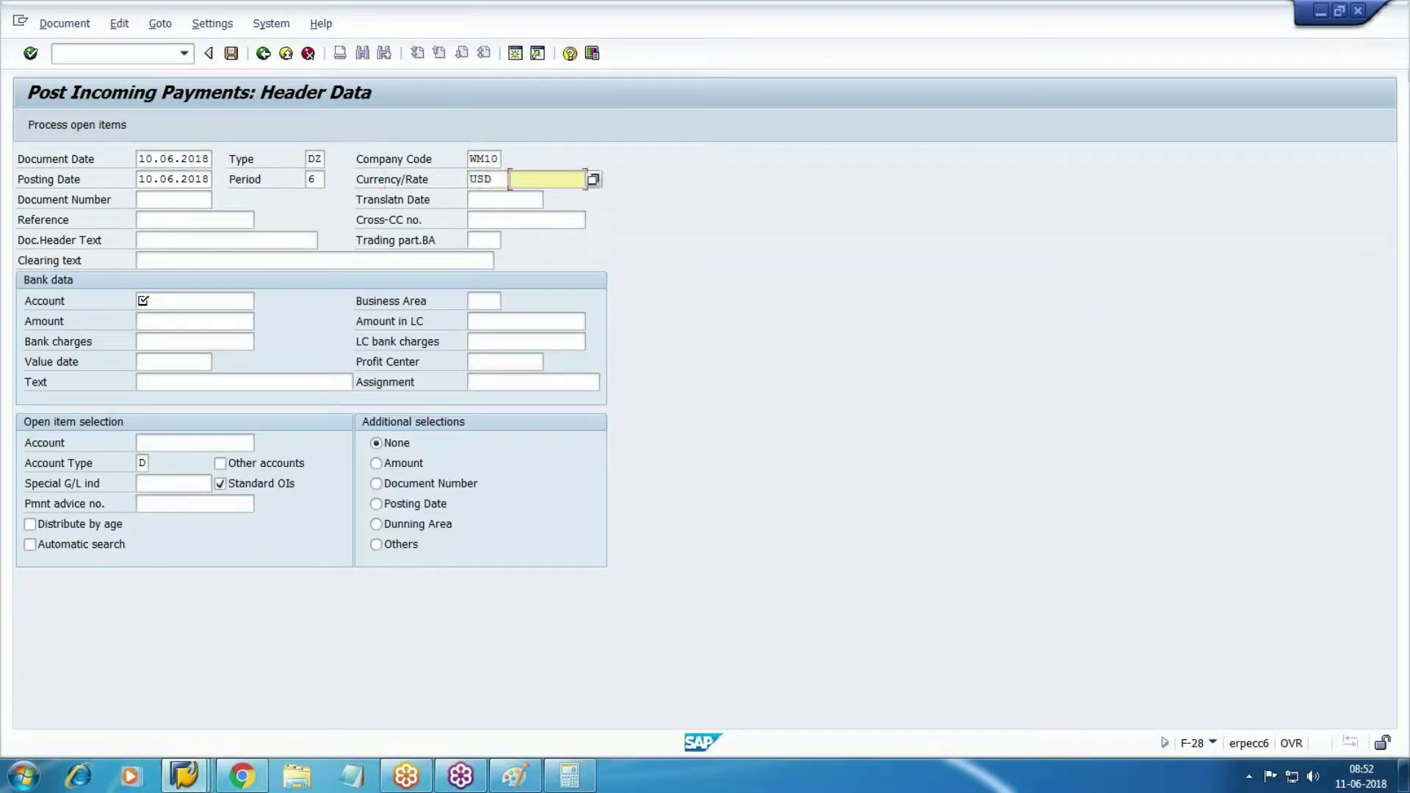
Set the 'collection through Cash' clearing text and bank account 3000 Cash
click(195, 219)
click(484, 259)
text(coll)
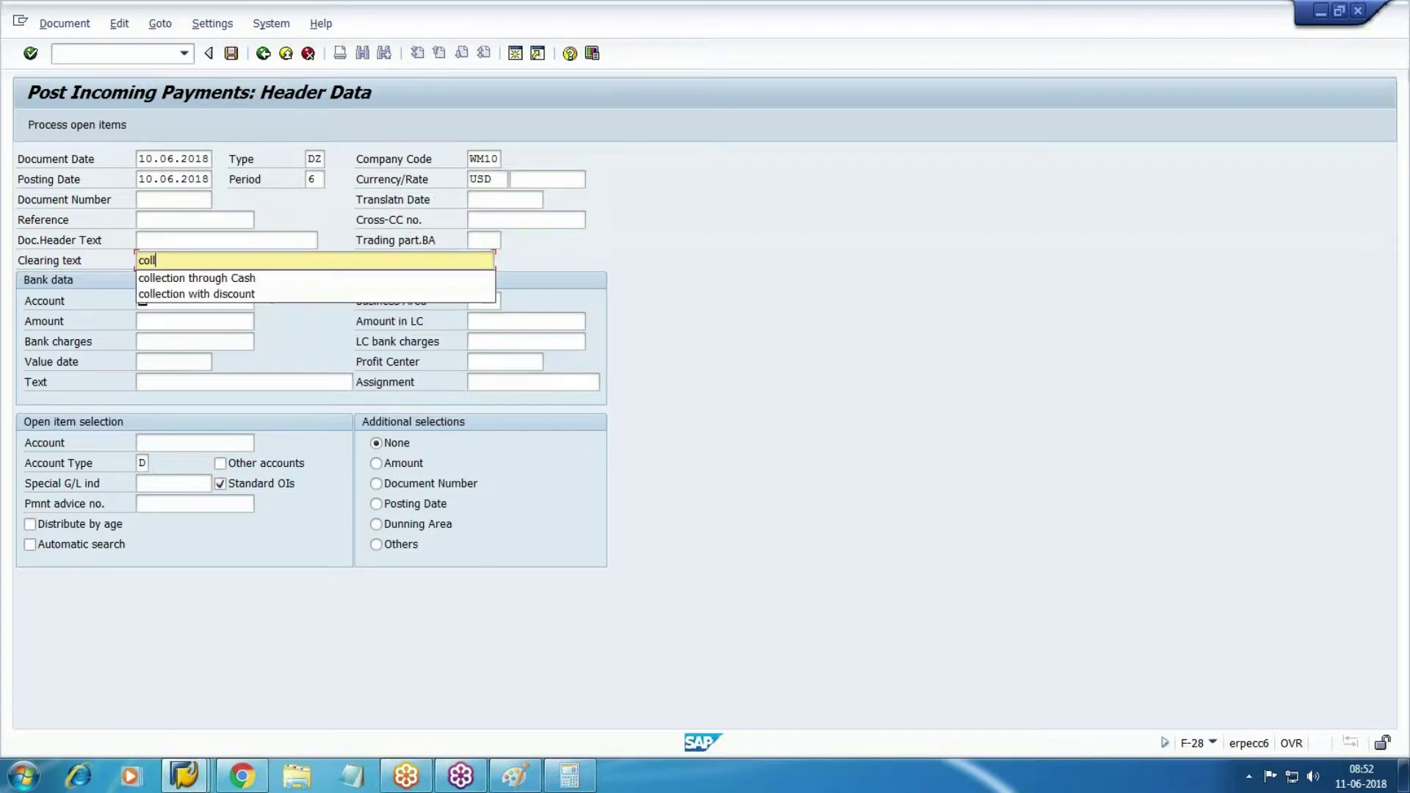
key(Down)
key(Return)
key(Tab)
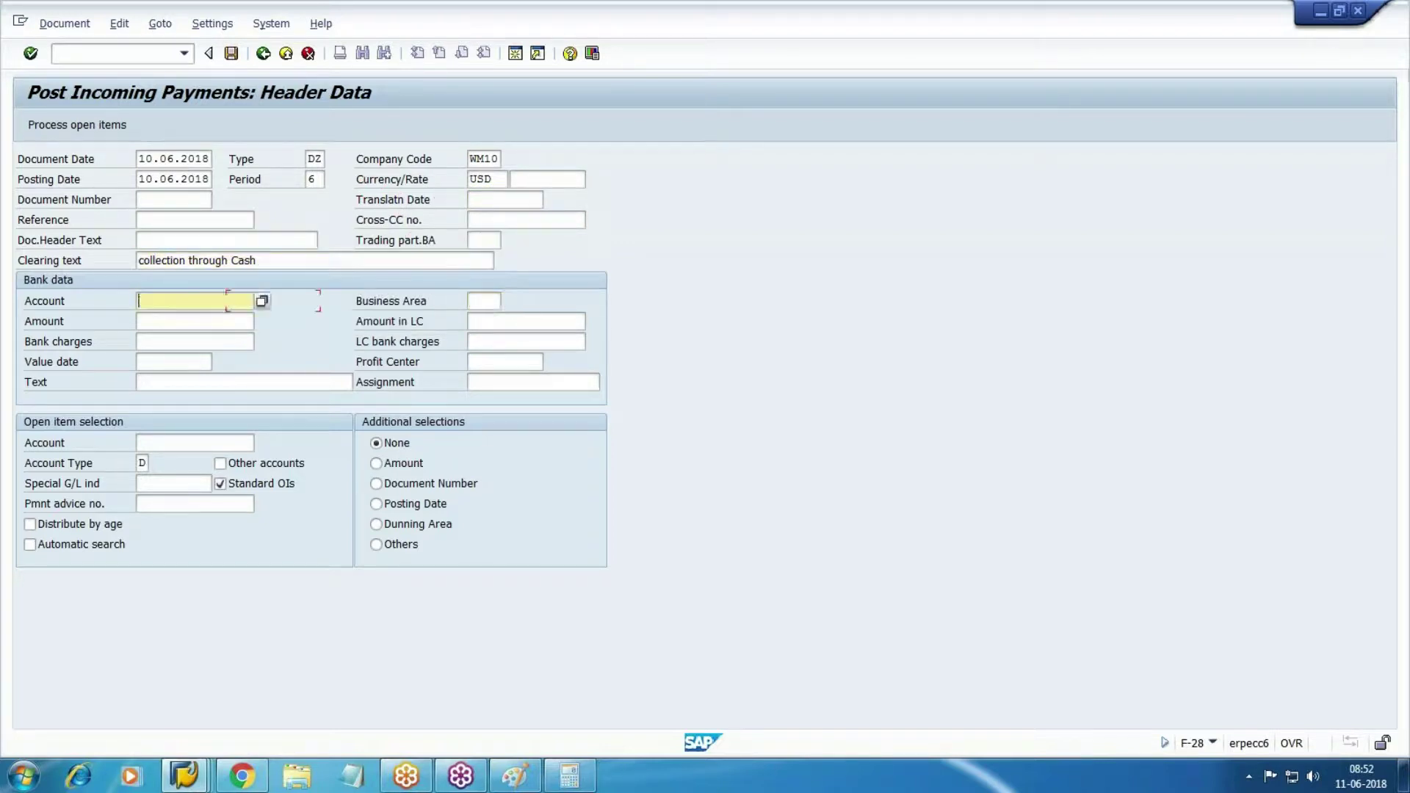
key(F4)
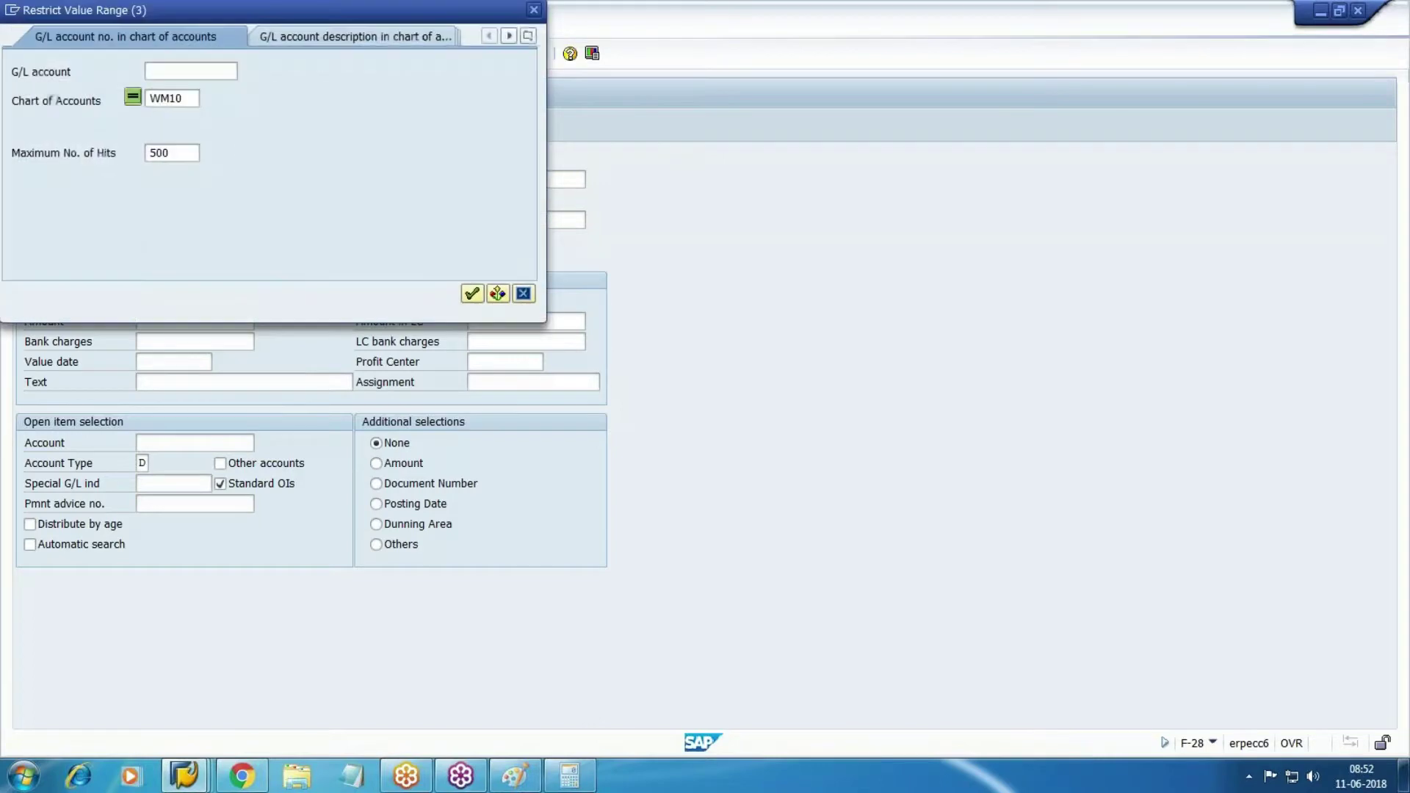
key(Return)
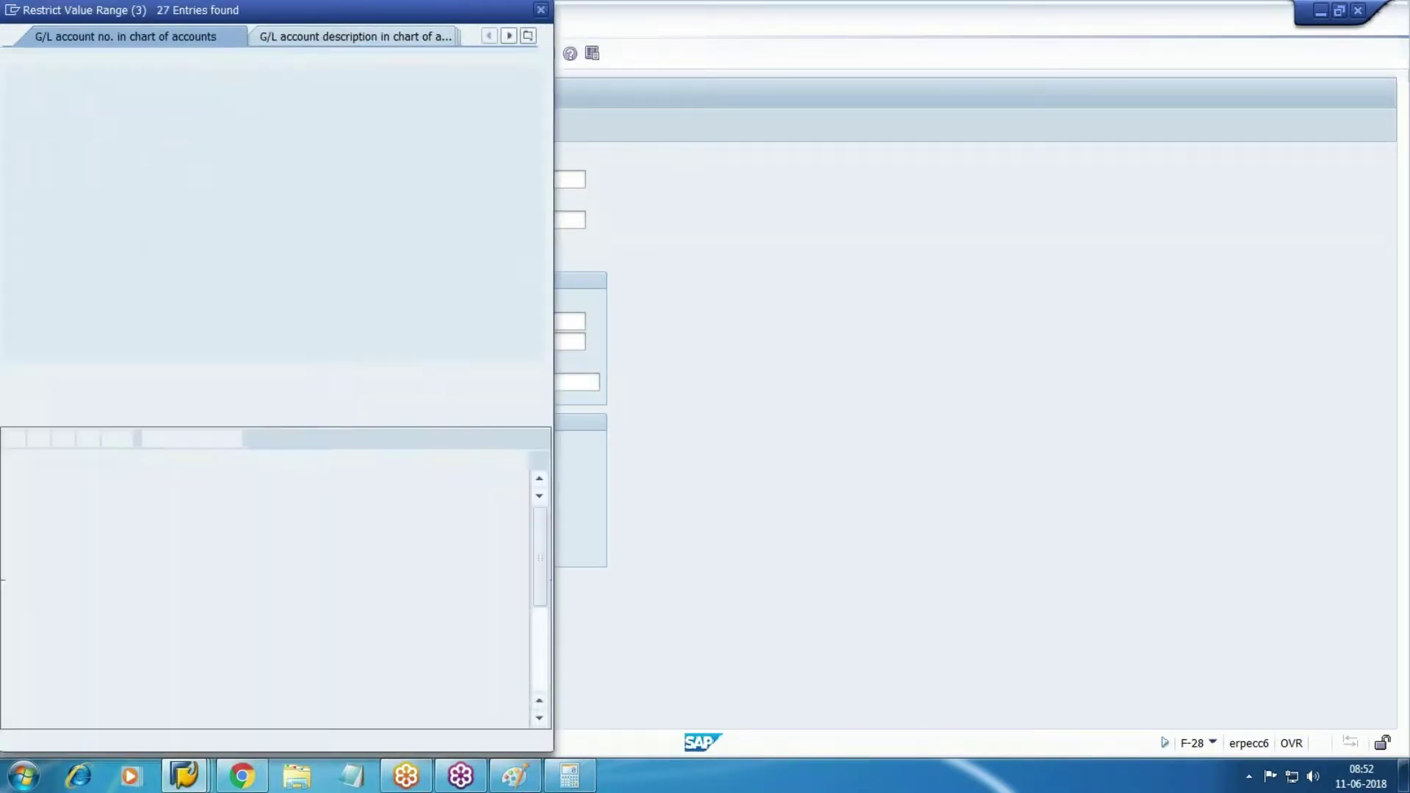
double_click(126, 373)
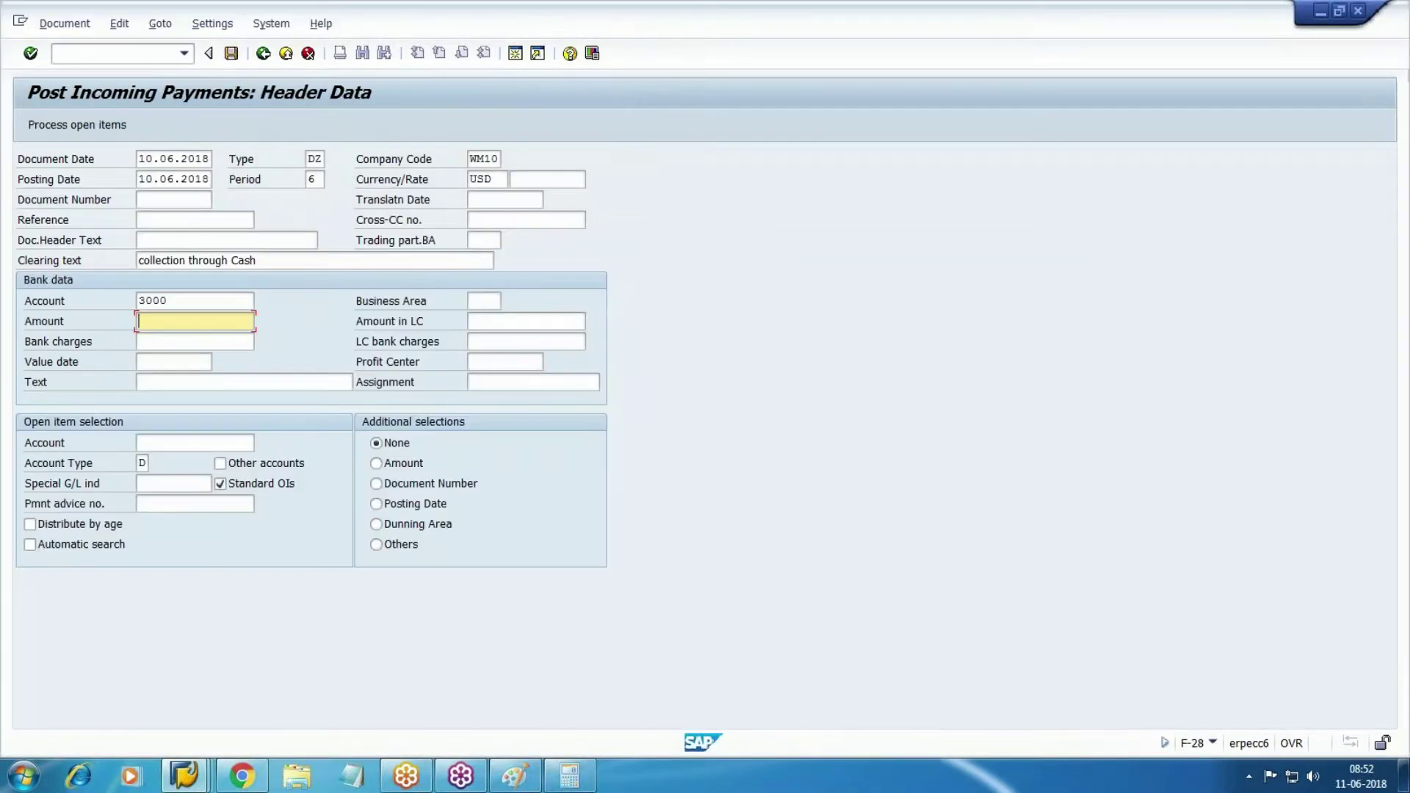
Enter a payment amount of 5800 with text 'cash'
text(5800)
click(527, 341)
key(Tab)
key(Tab)
key(Tab)
text(cash)
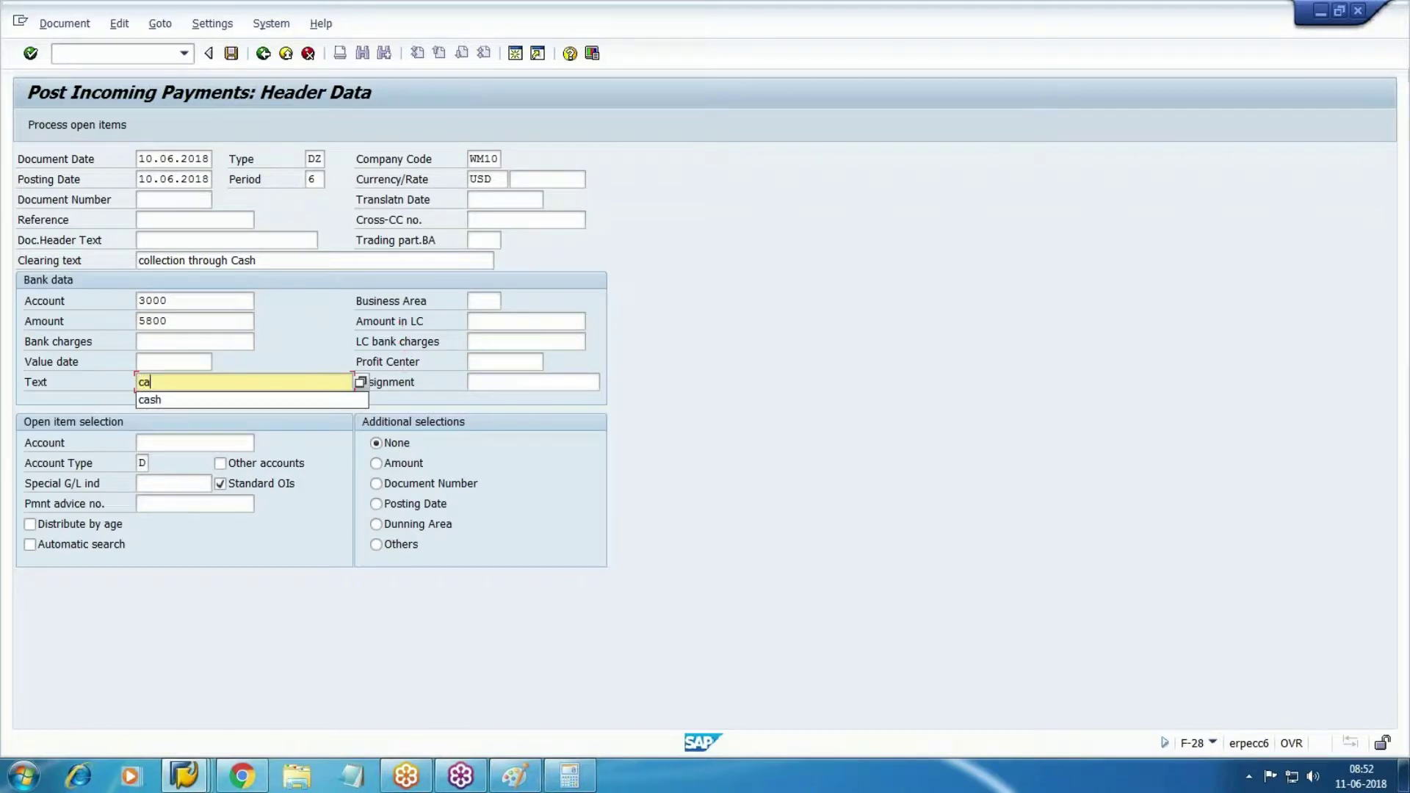
key(Tab)
key(Tab)
Select the Phoenix customer, process open items, and attempt posting, leaving 550,40 unassigned
key(F4)
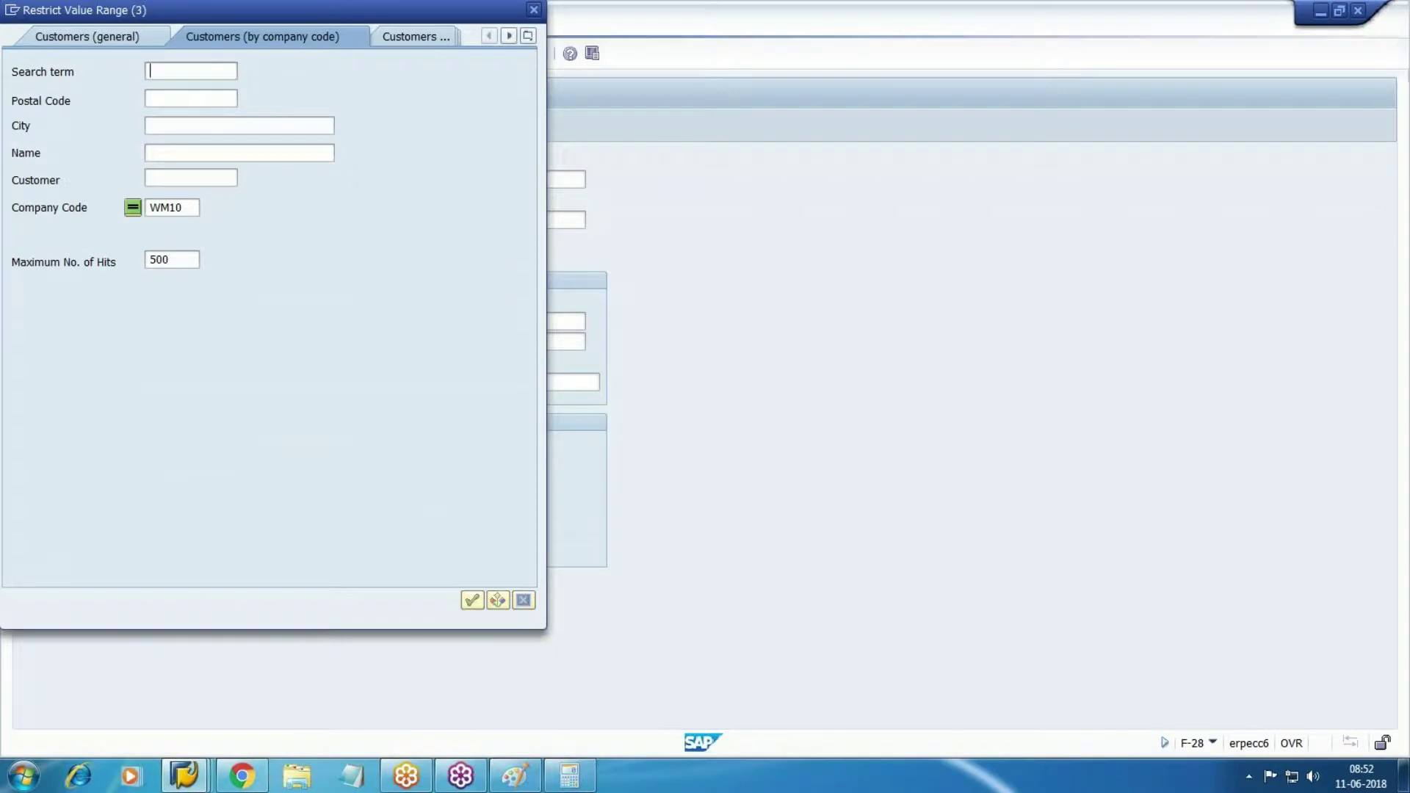
key(Return)
double_click(154, 174)
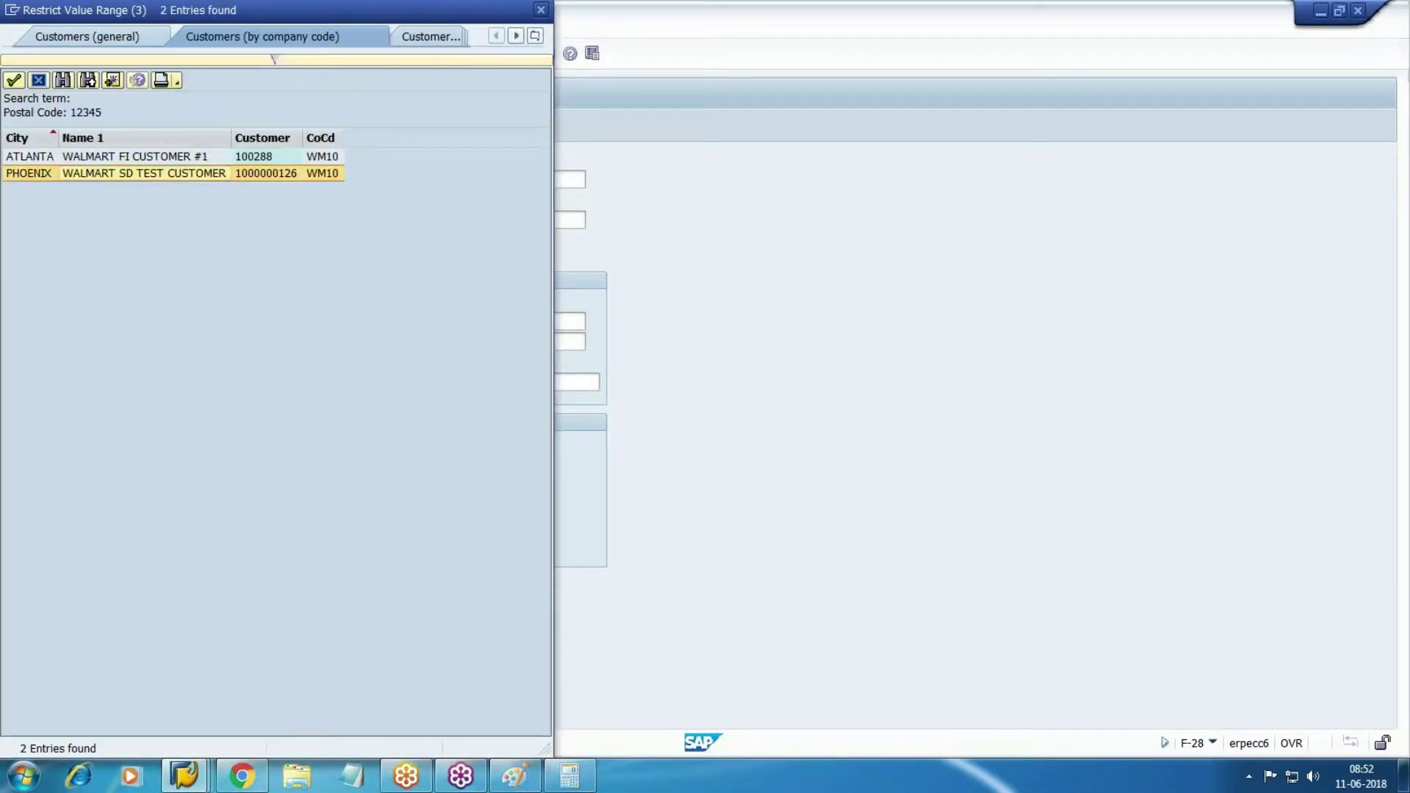
key(shift+F4)
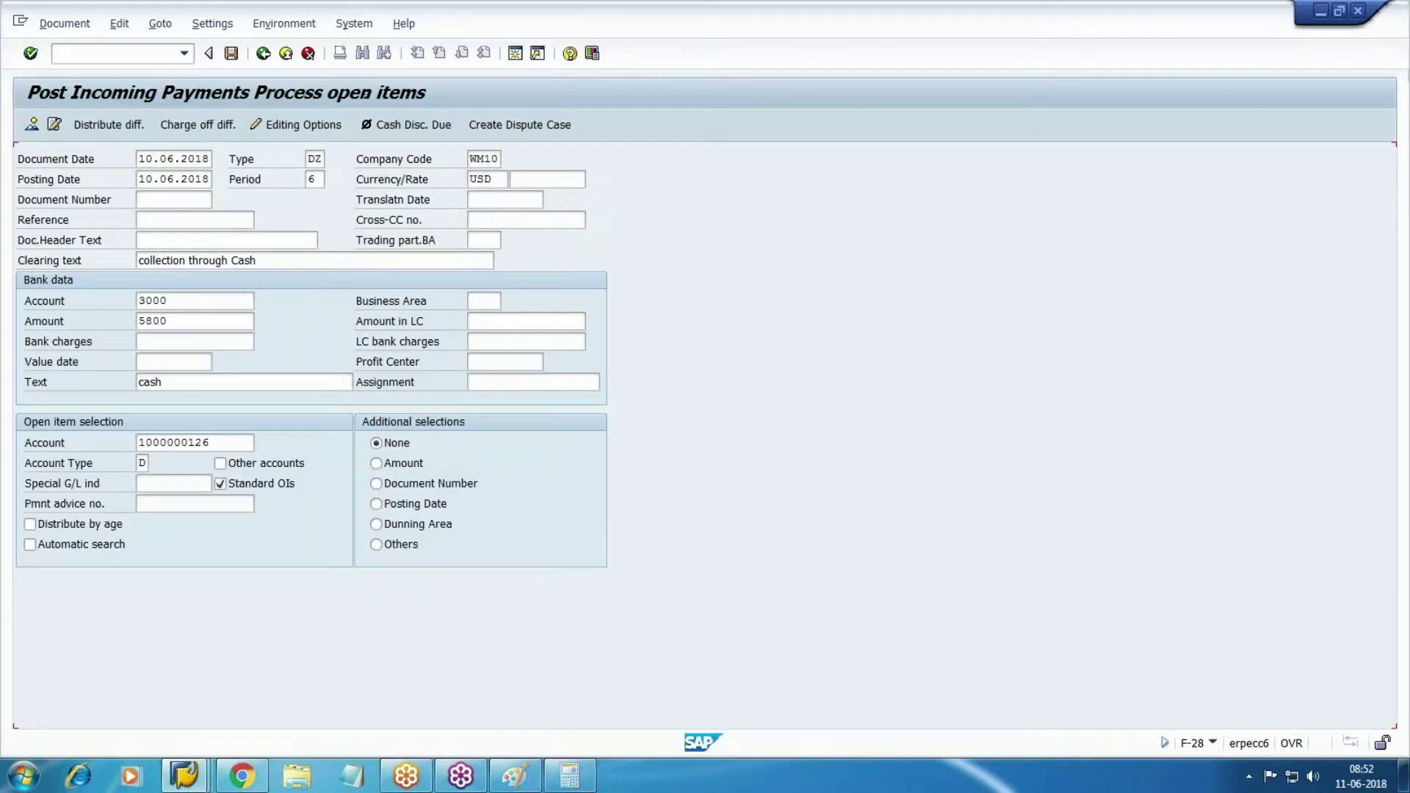
click(231, 53)
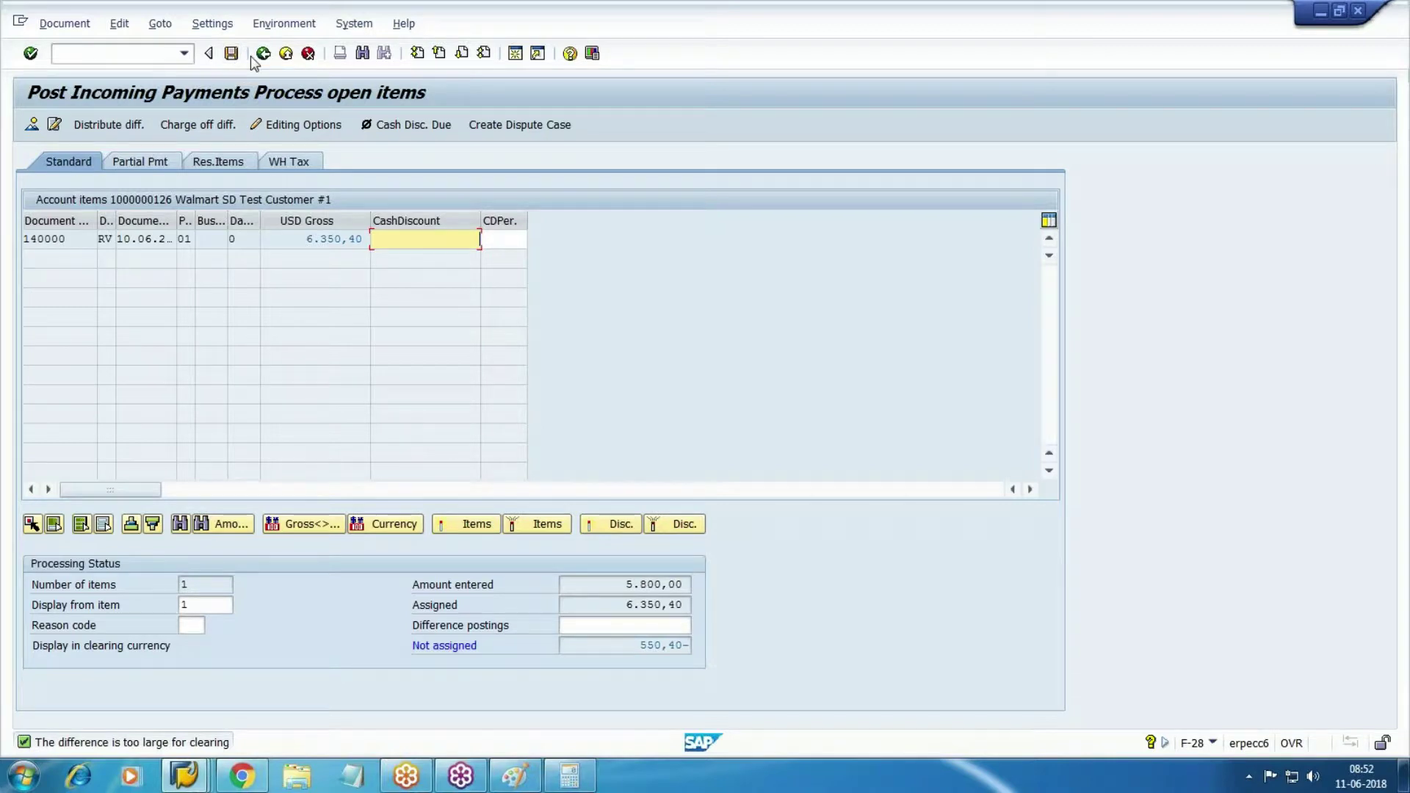
click(265, 782)
Add the line 'Credit memo Req -VA01' below the billing document line in the working notes
scroll(618, 660, down, 5)
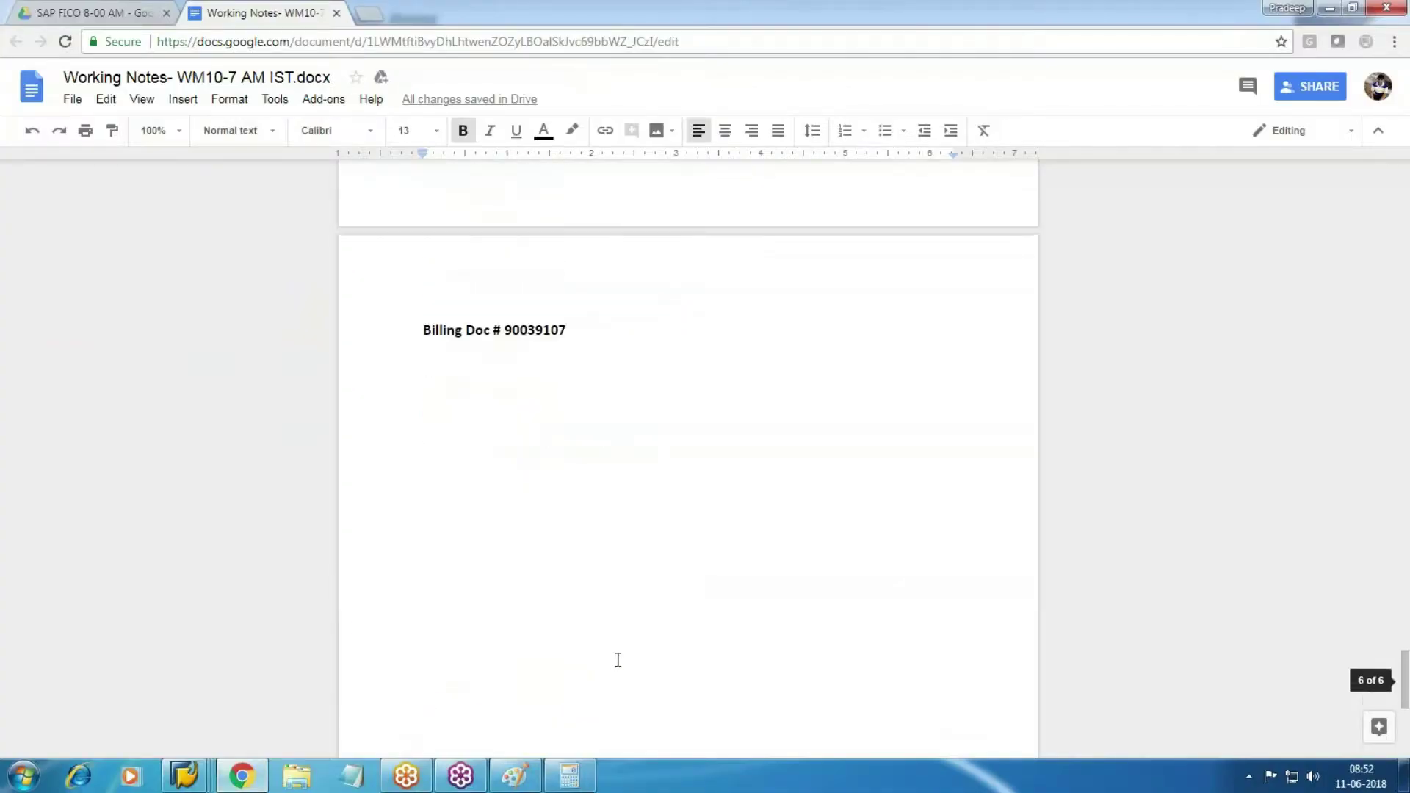
text(Create)
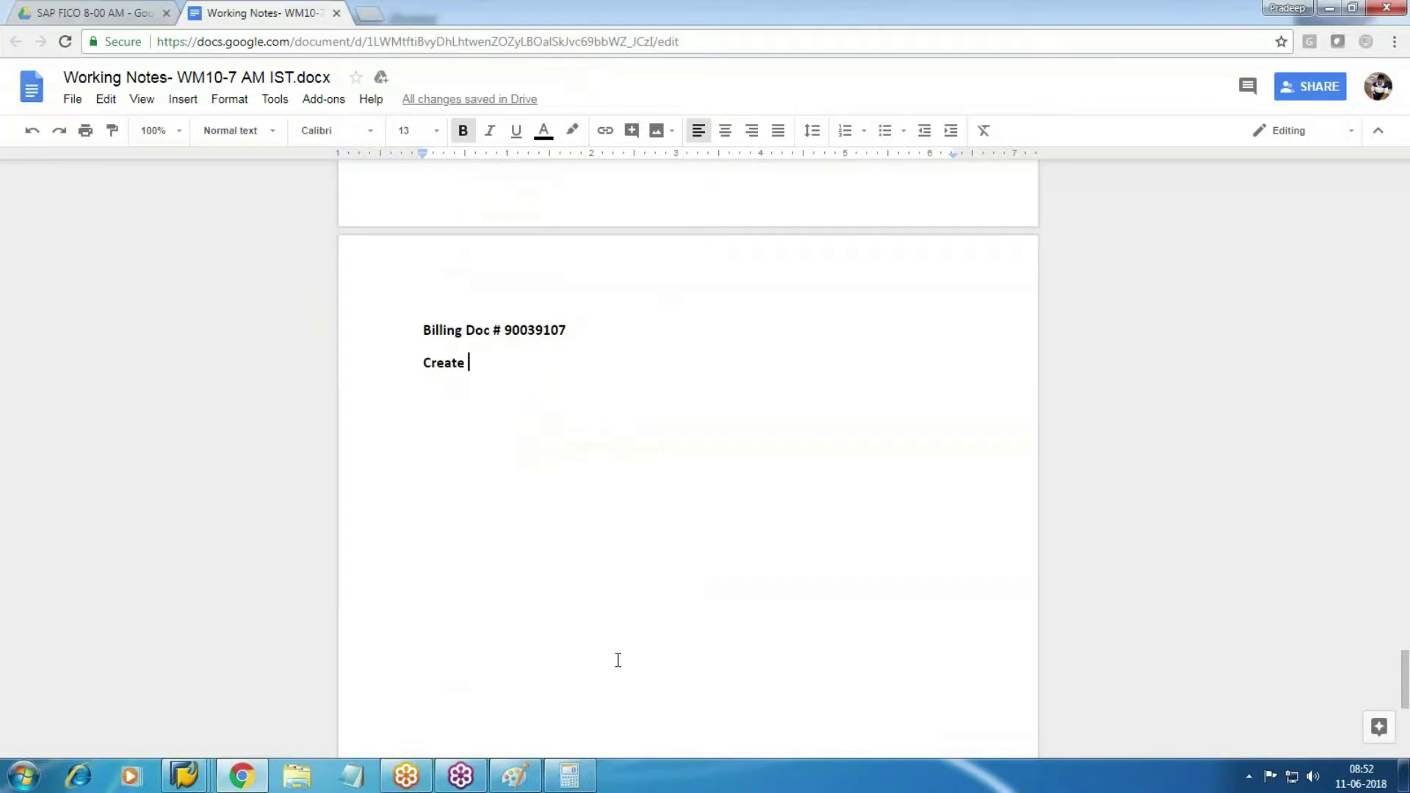
key(BackSpace)
key(BackSpace)
key(BackSpace)
key(BackSpace)
text(dit )
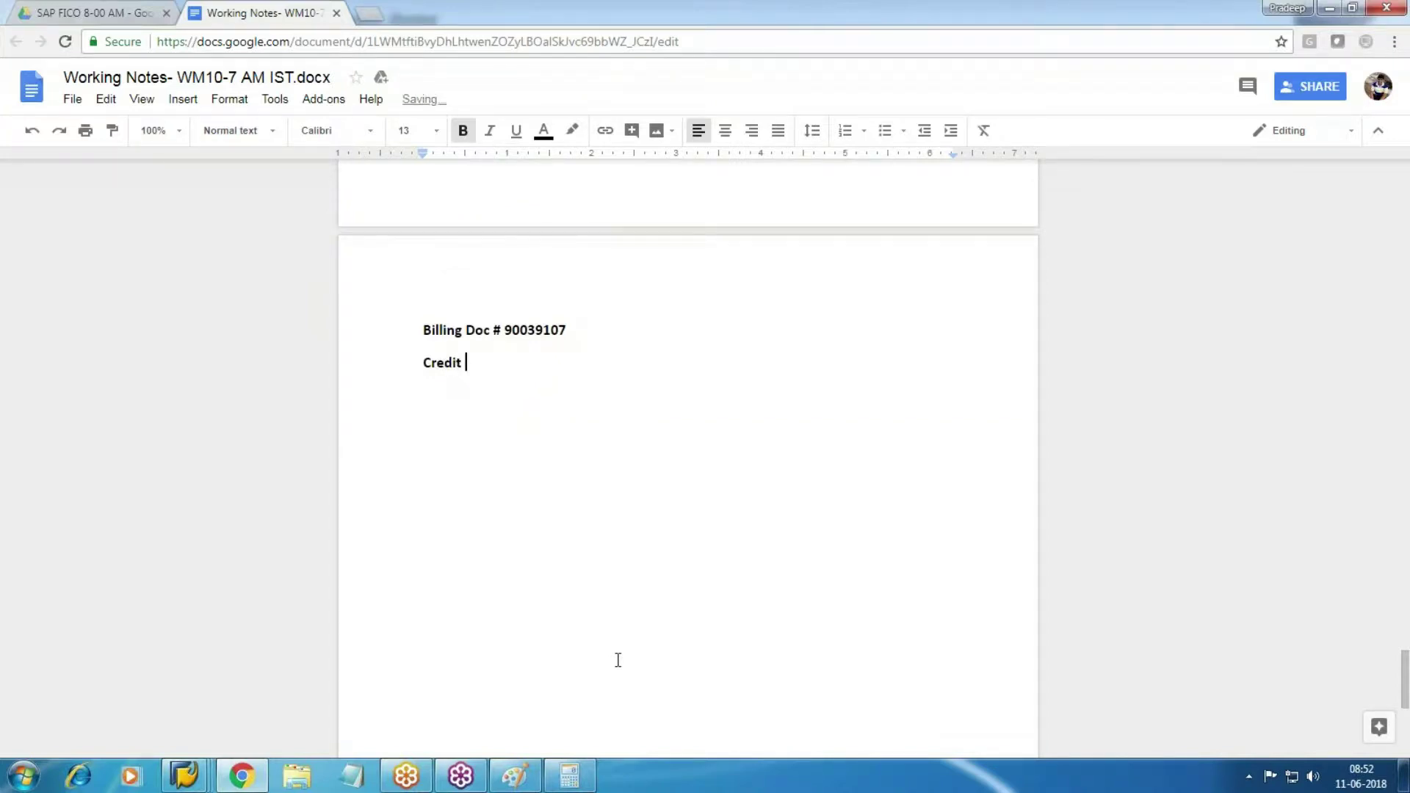
text(memo Req -VA01)
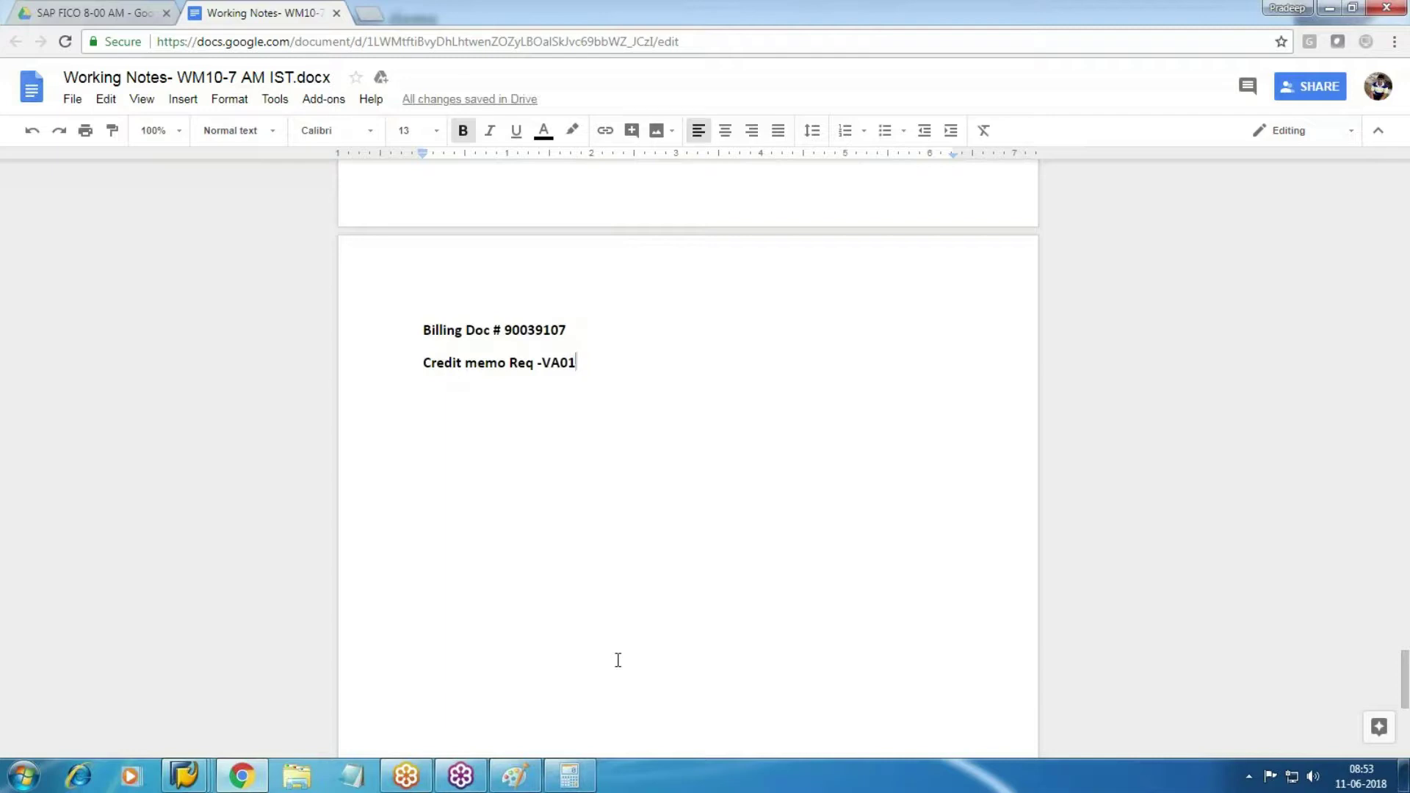
Return to the SAP window and start the create sales document transaction
mouse_move(212, 759)
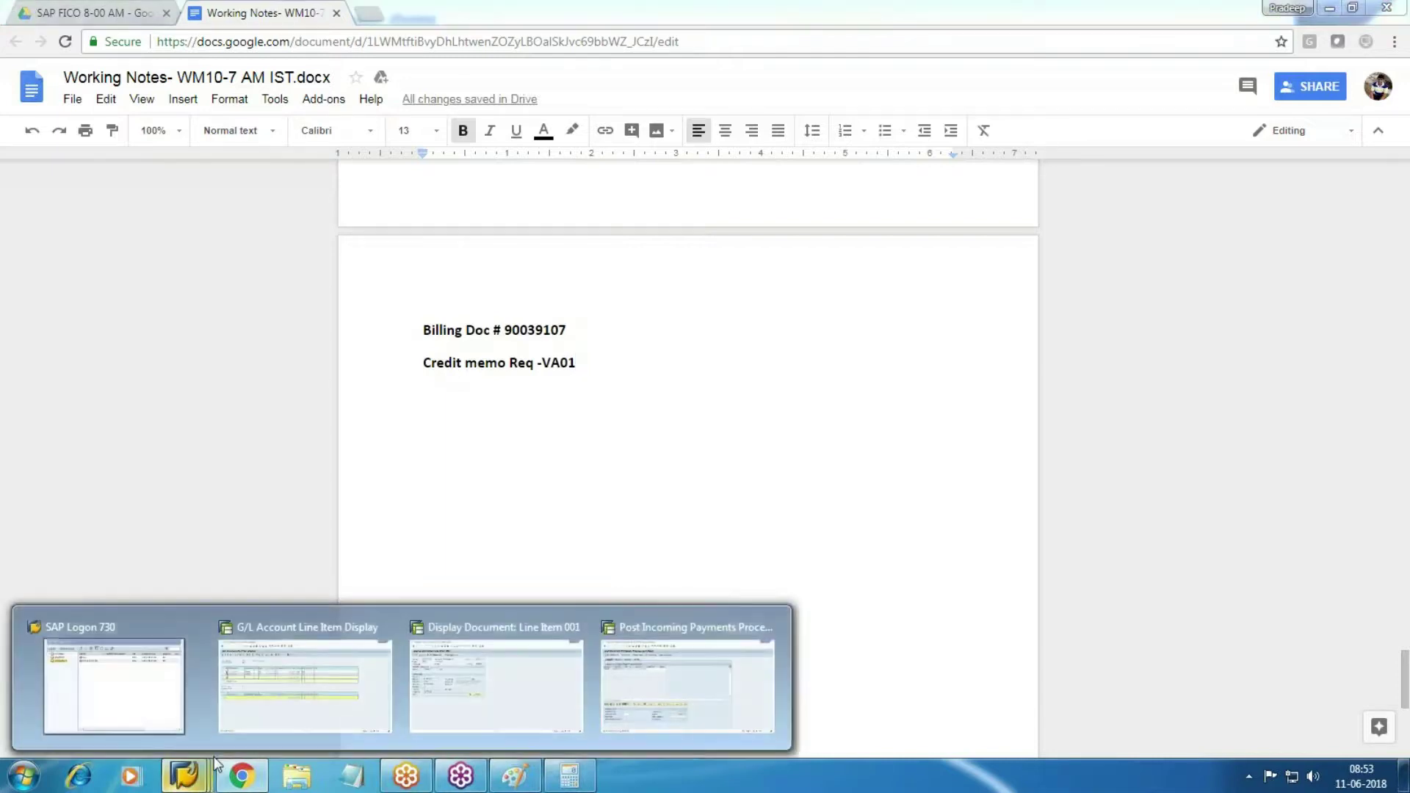
click(505, 699)
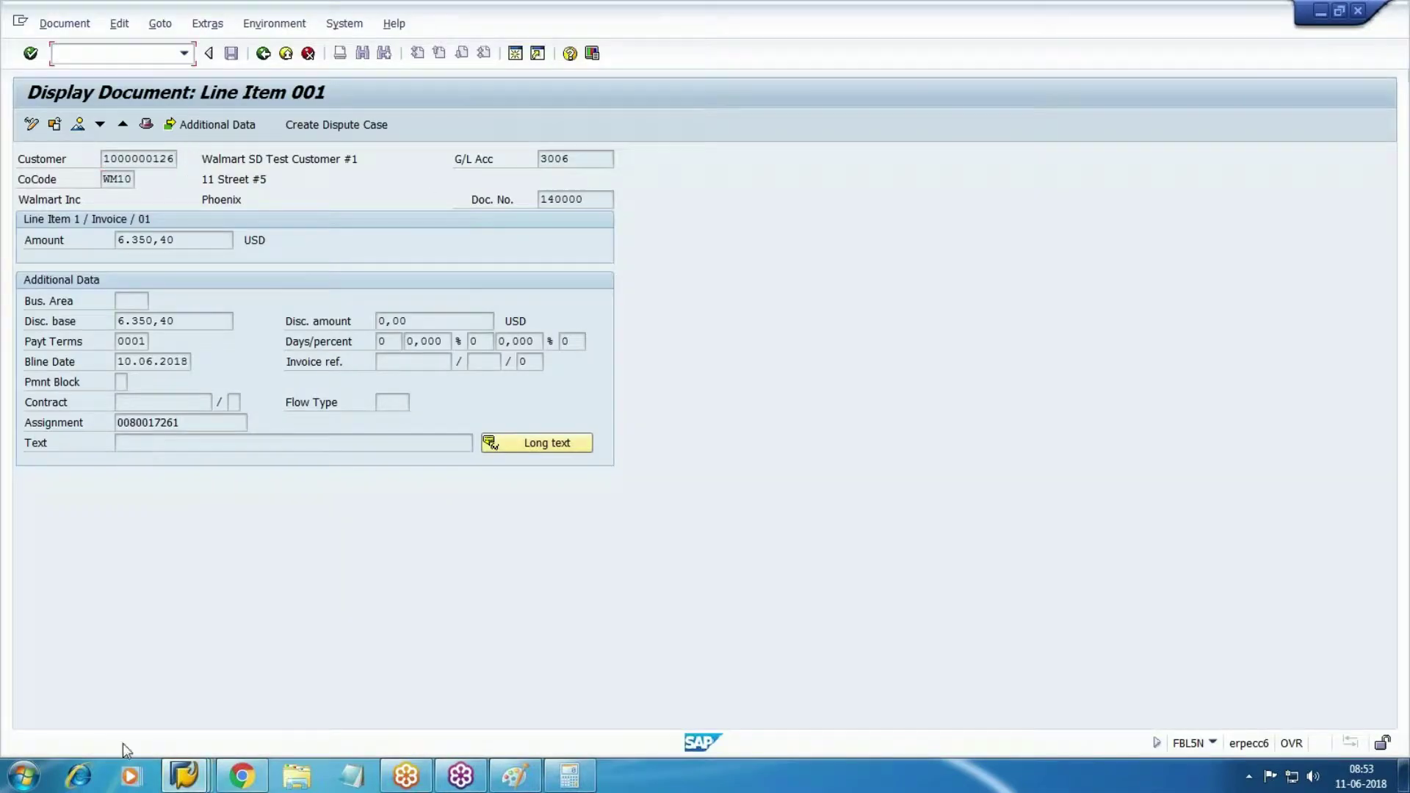
mouse_move(184, 772)
click(705, 676)
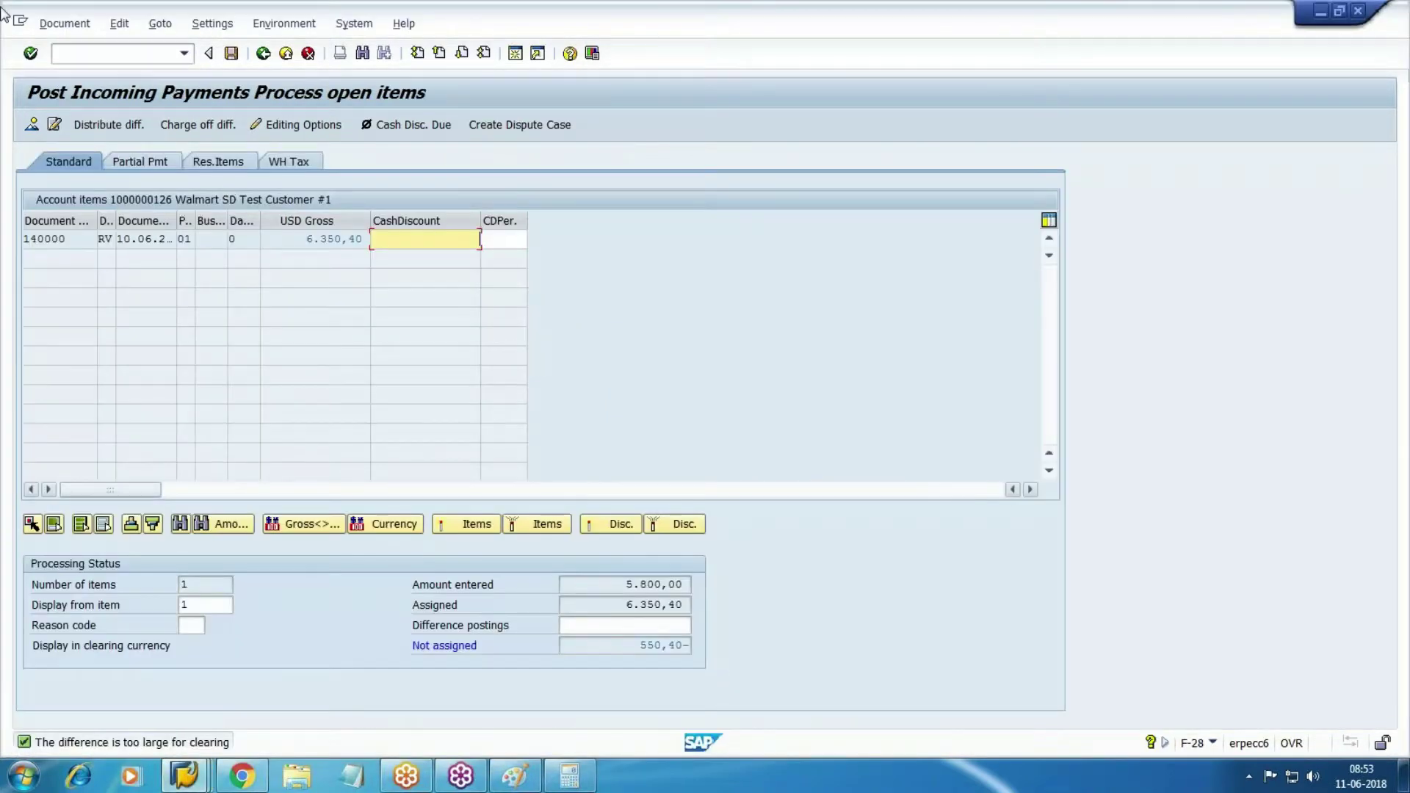
click(113, 53)
text(/nfbl5n)
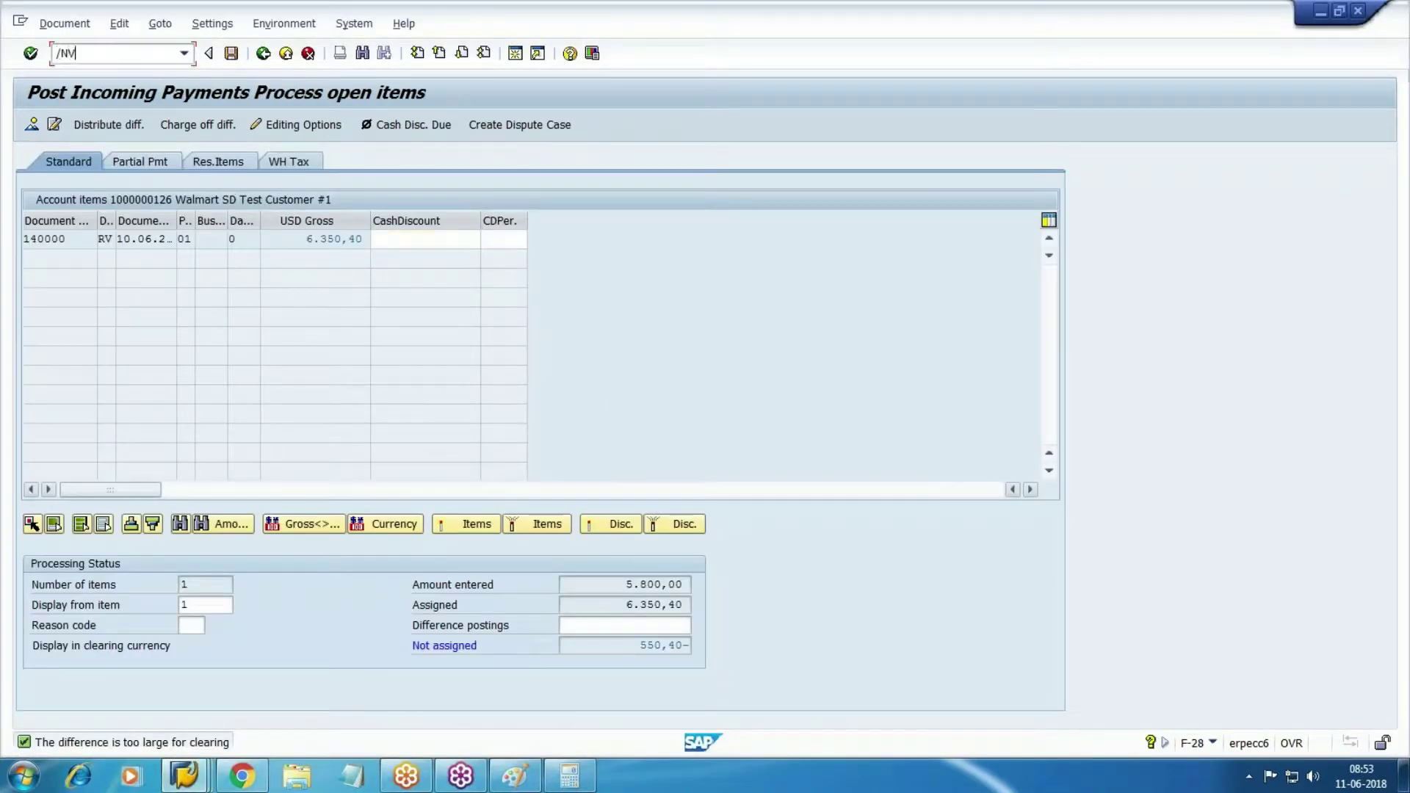
key(Return)
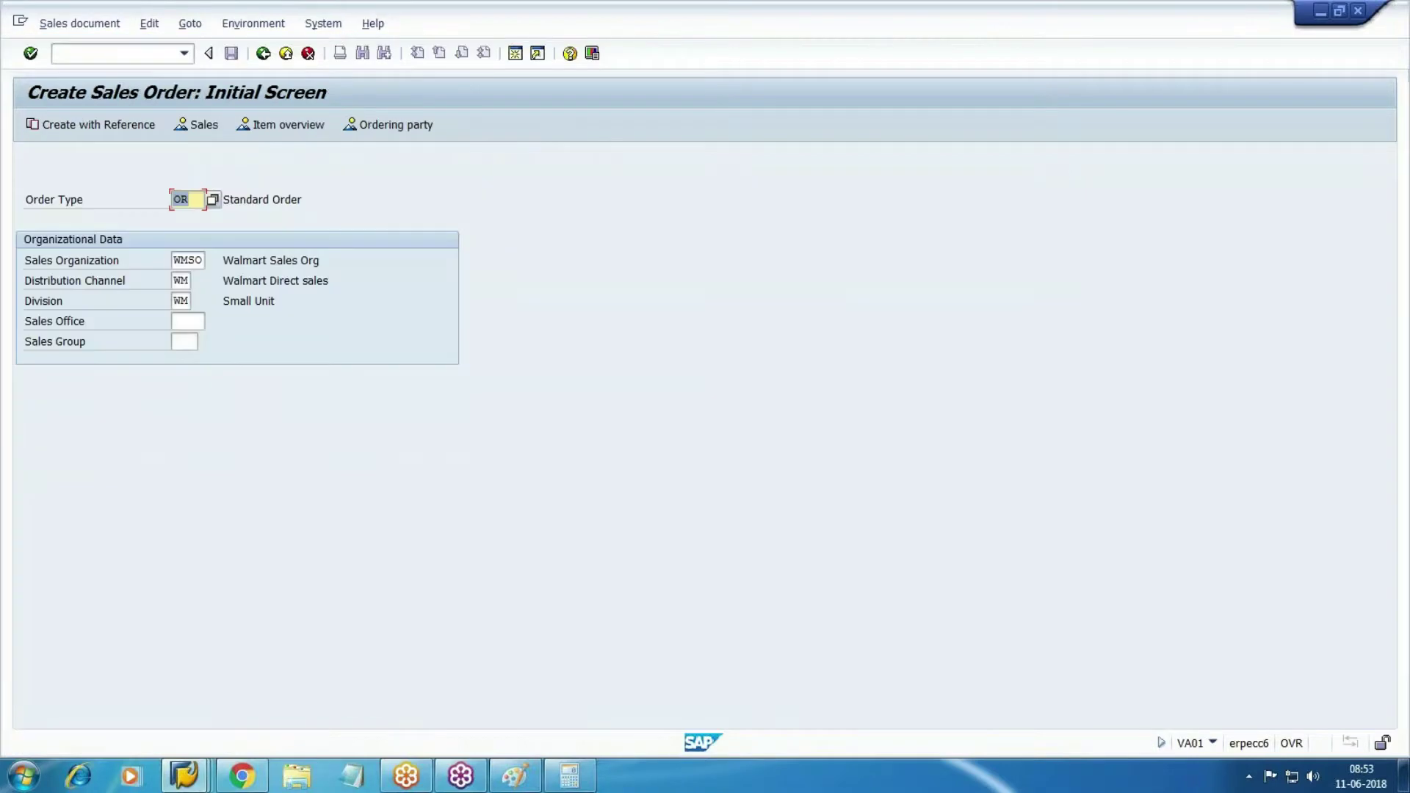
Set order type CR, start Create with Reference, and select the billing document number in the notes
text(CR)
click(126, 125)
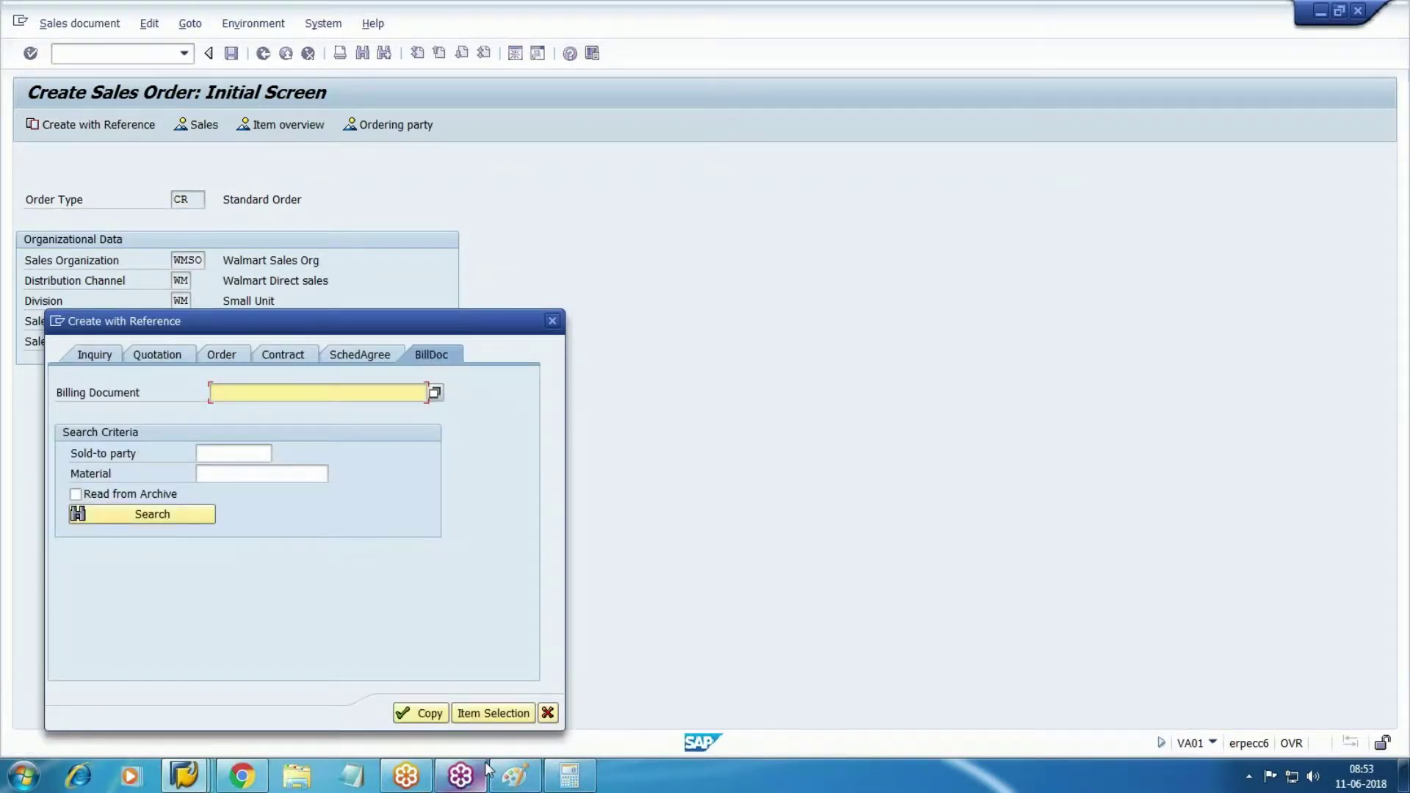
click(242, 776)
drag(505, 330, 566, 329)
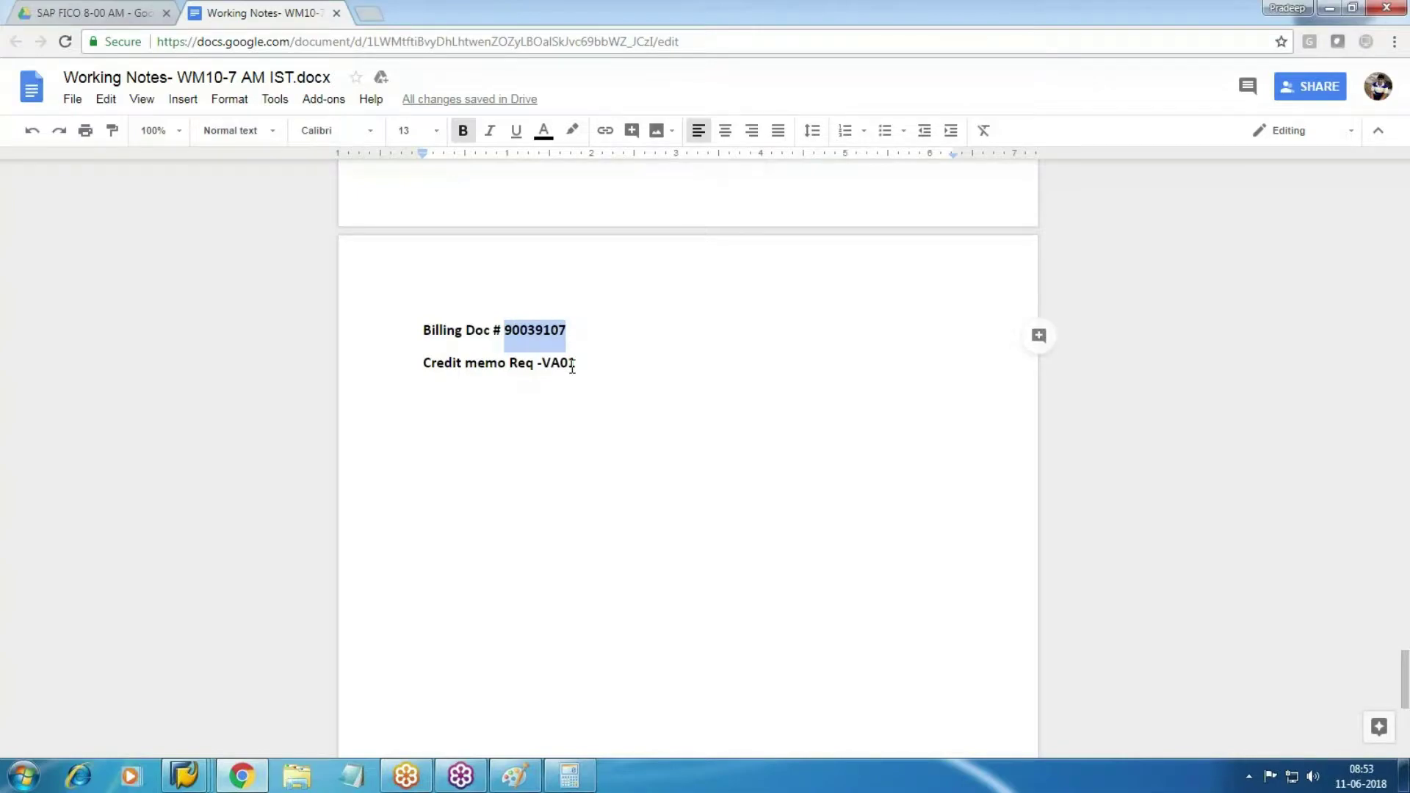
Copy billing document 90039107 from the notes into SAP as the reference and copy its items
key(ctrl+c)
key(alt+Tab)
key(ctrl+v)
click(419, 714)
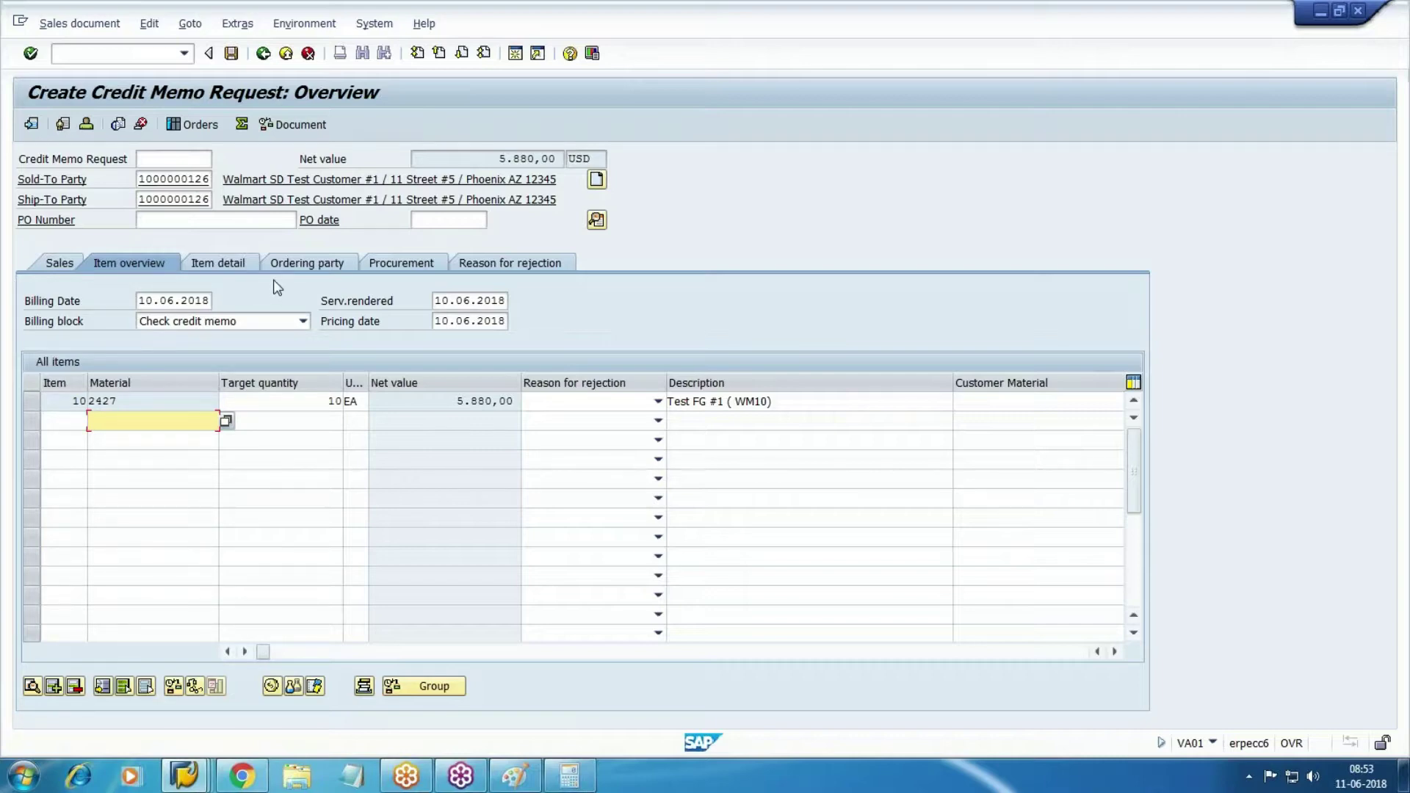
Change the item's target quantity from 10 to 1
click(291, 400)
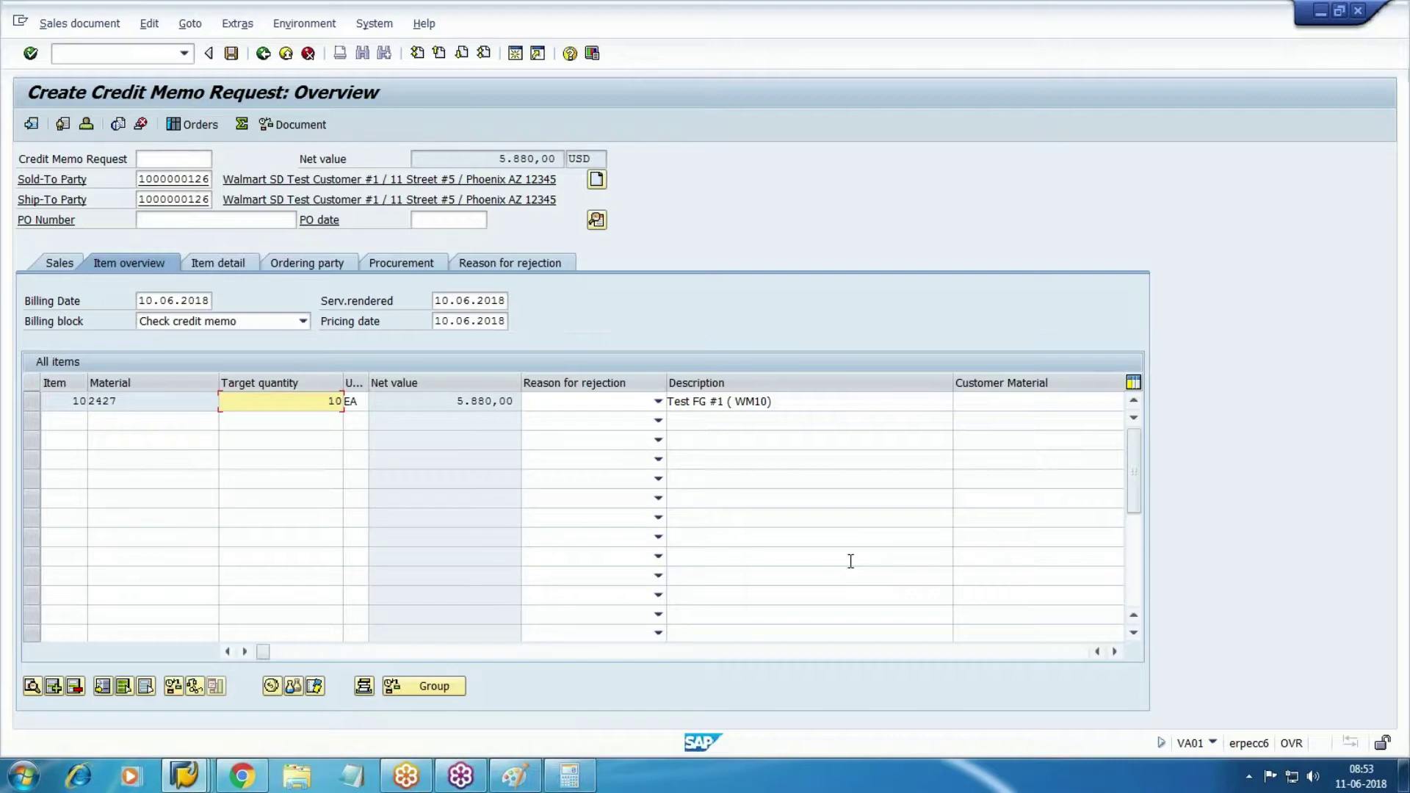
key(Delete)
key(Delete)
key(Return)
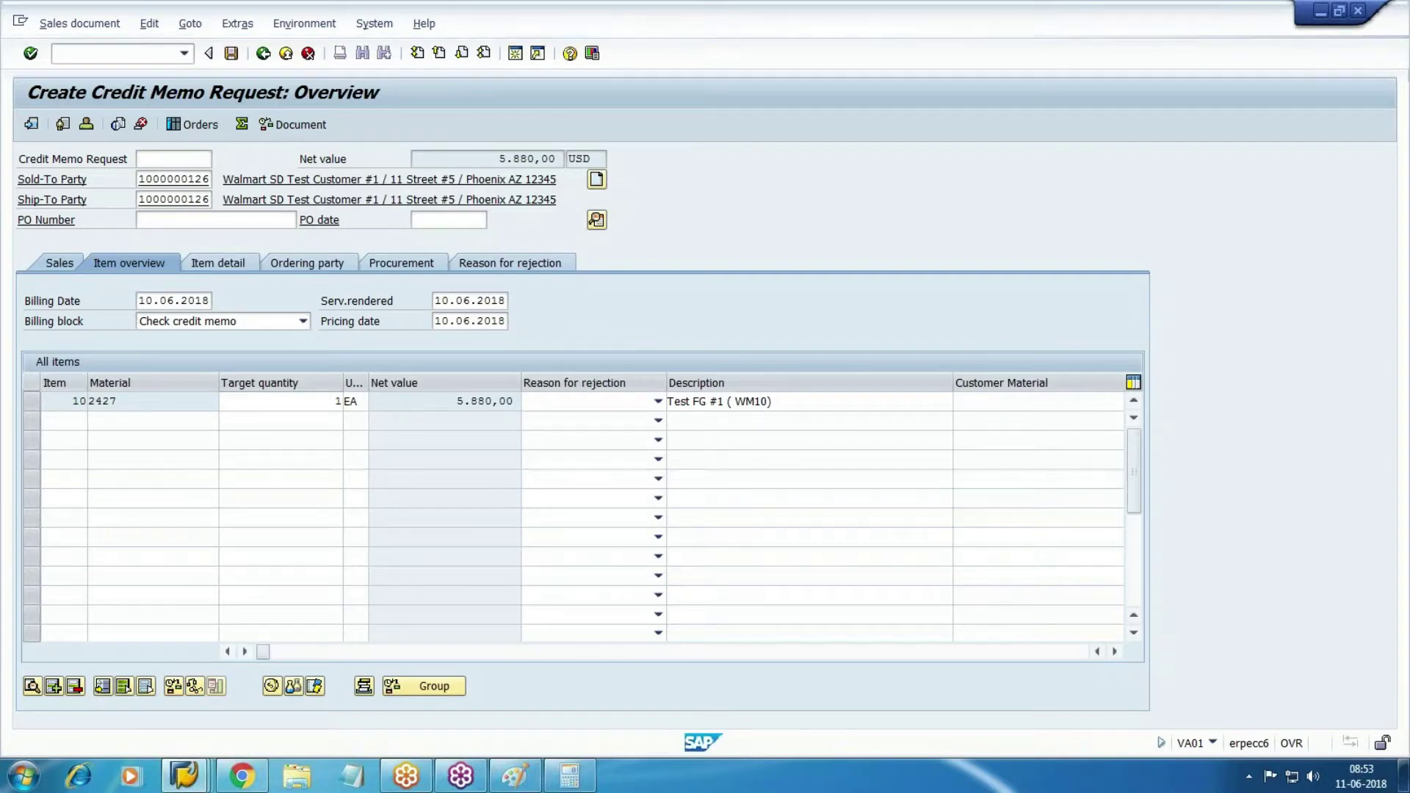
Set order reason Damaged in transit, clear the pricing date, then cancel the request
click(59, 263)
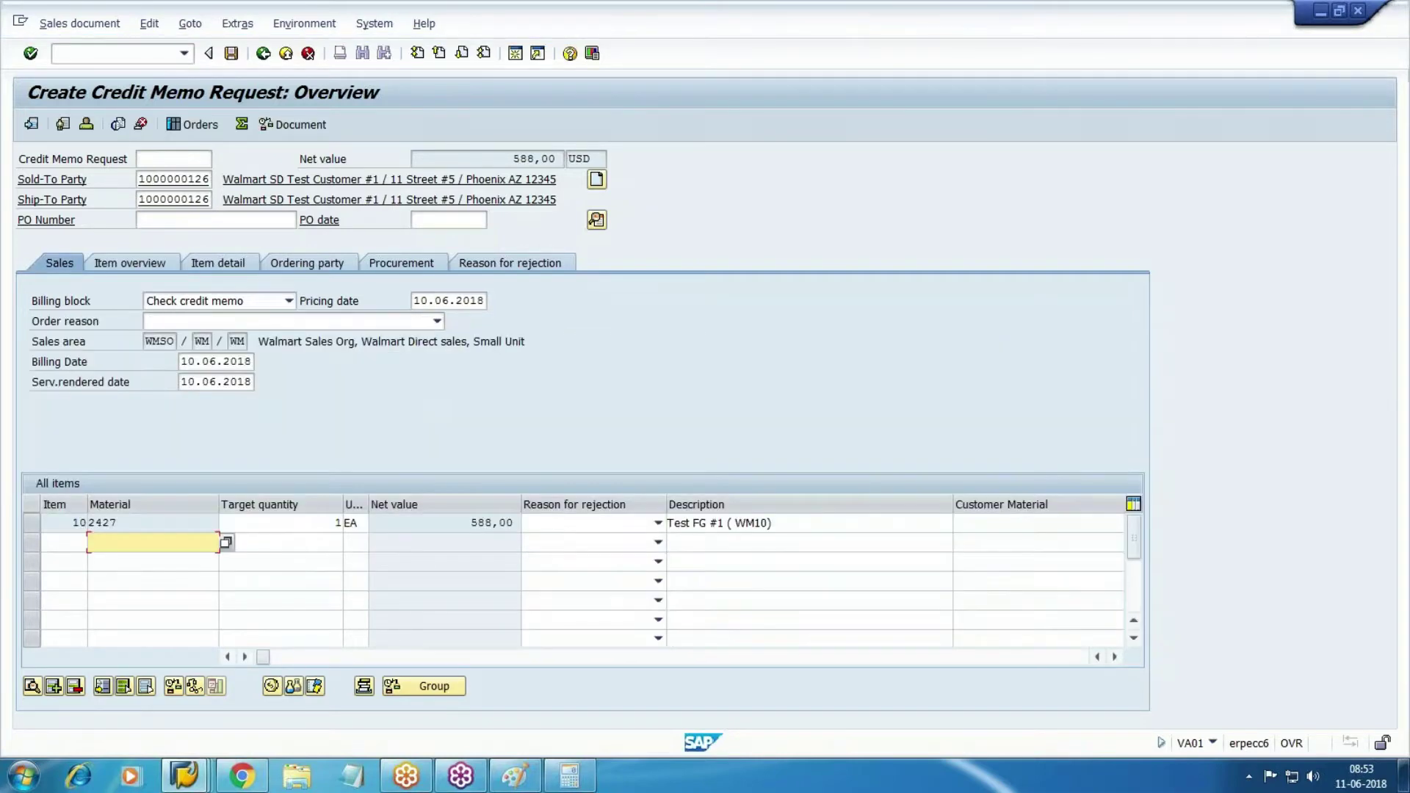
click(180, 320)
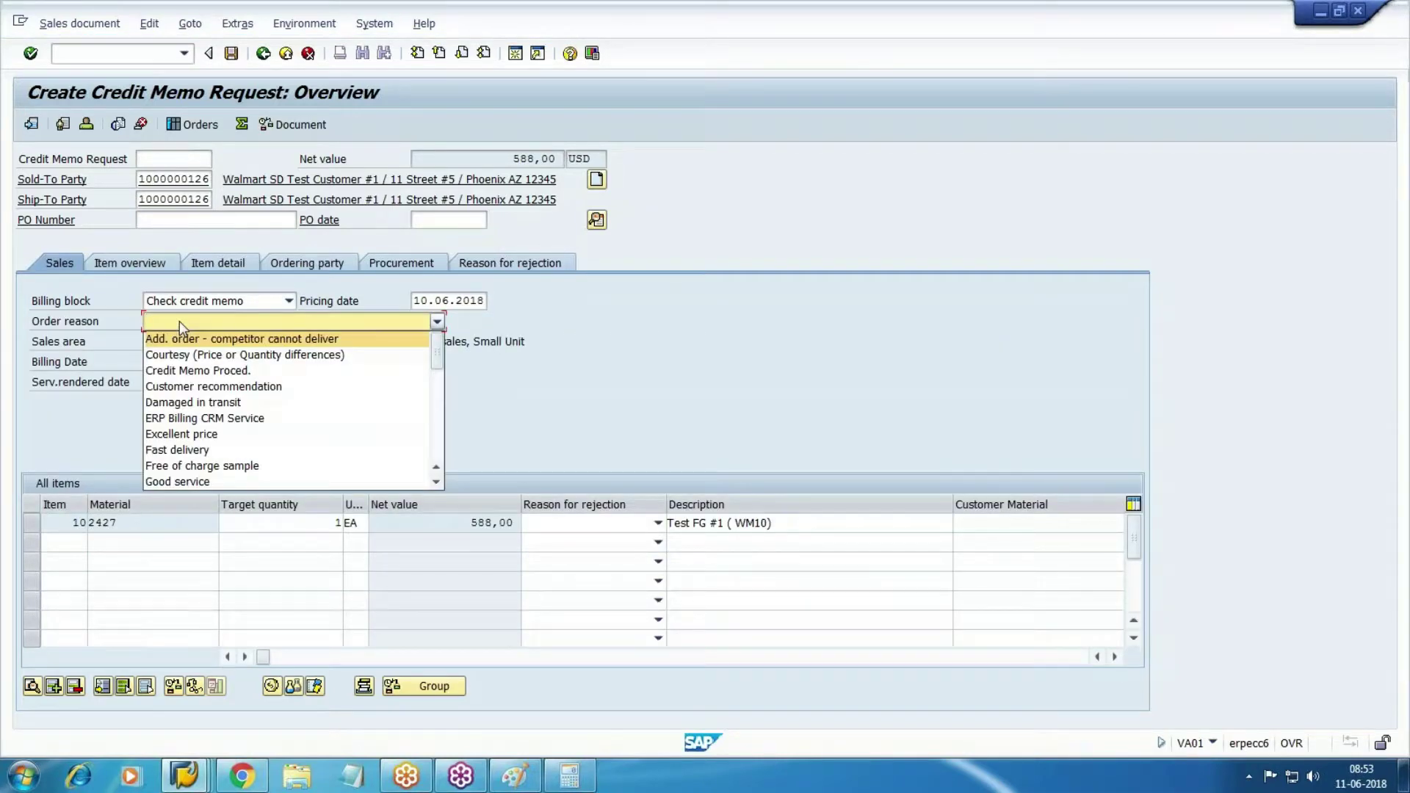
key(d)
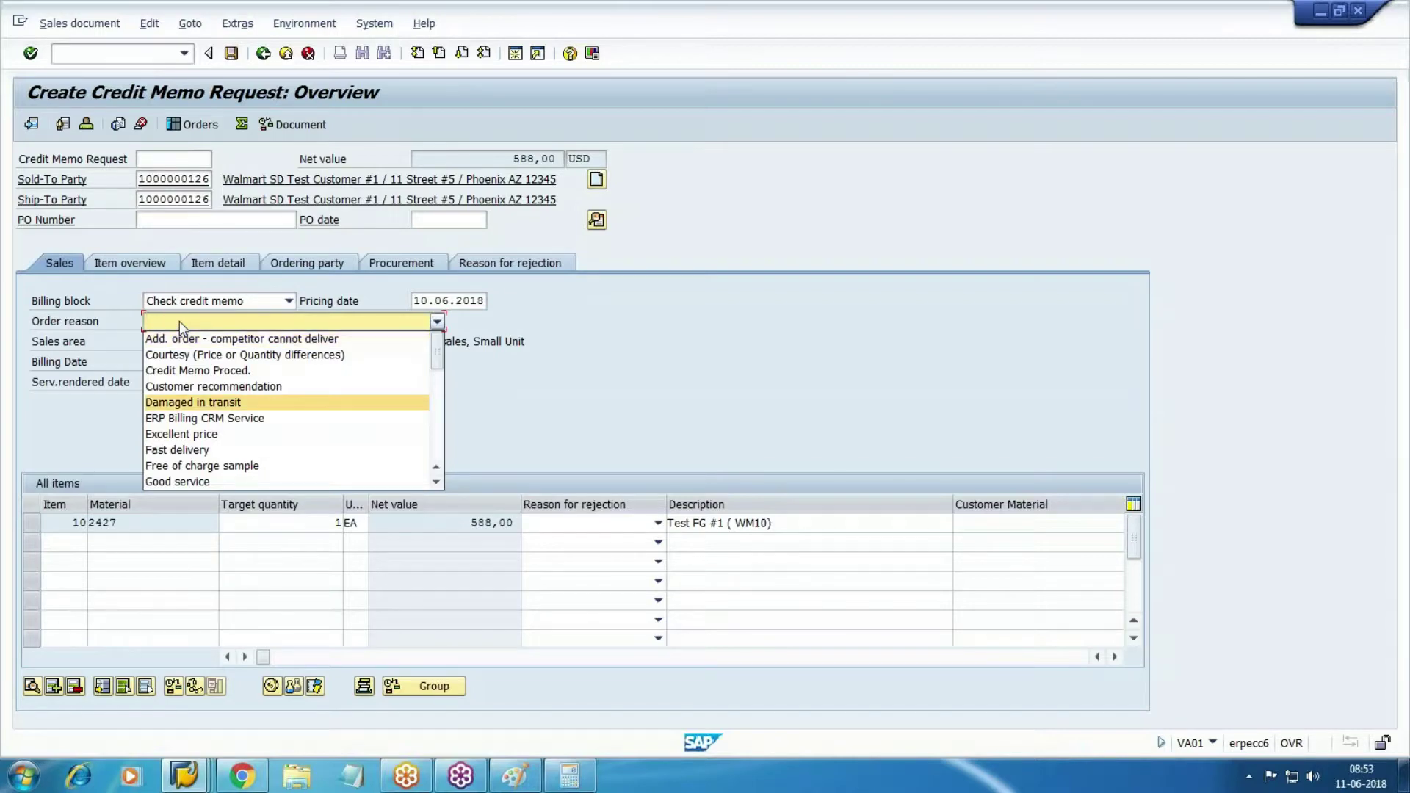
key(Return)
key(shift+Tab)
key(Delete)
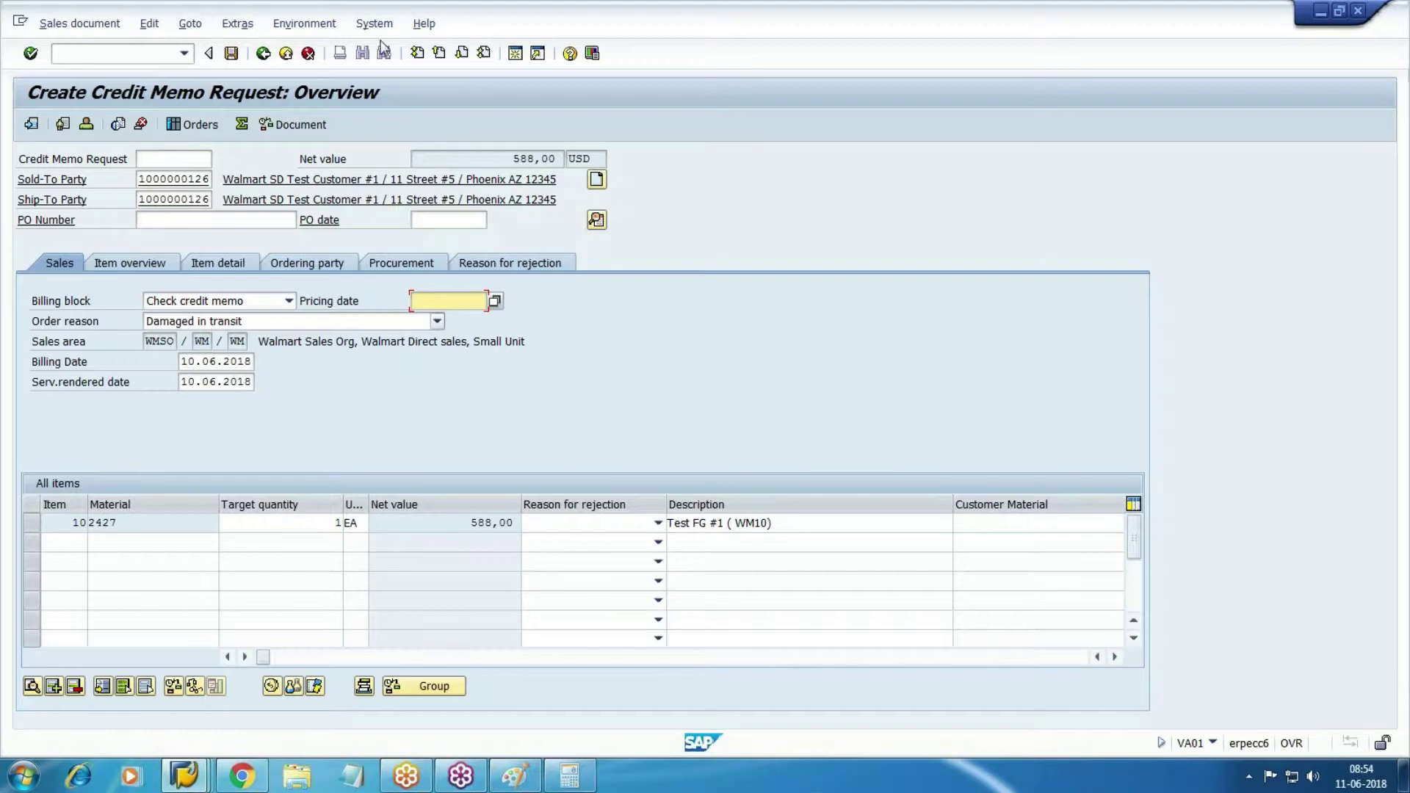
click(309, 52)
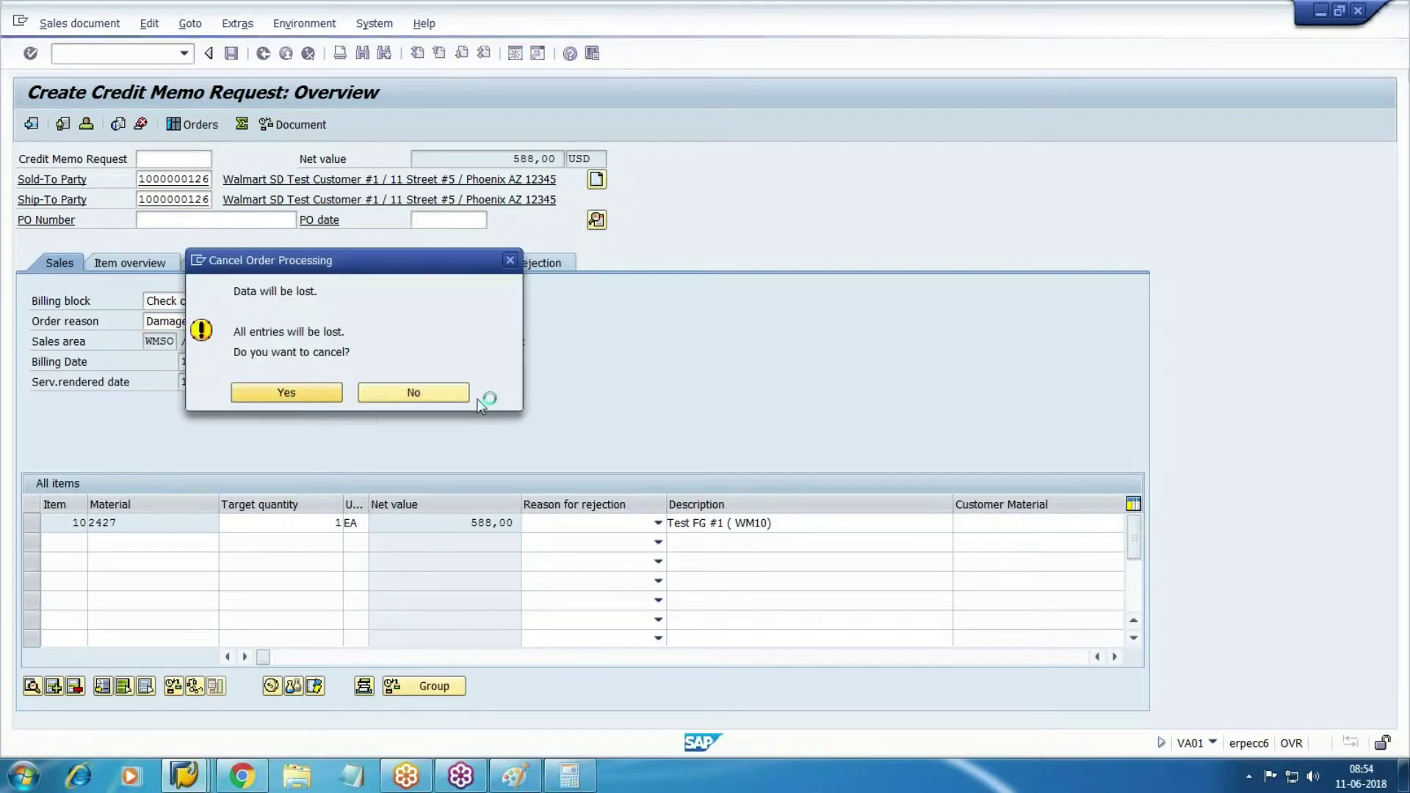
Recreate the request from the invoice with order reason Damaged in transit and no billing block
click(286, 389)
click(99, 124)
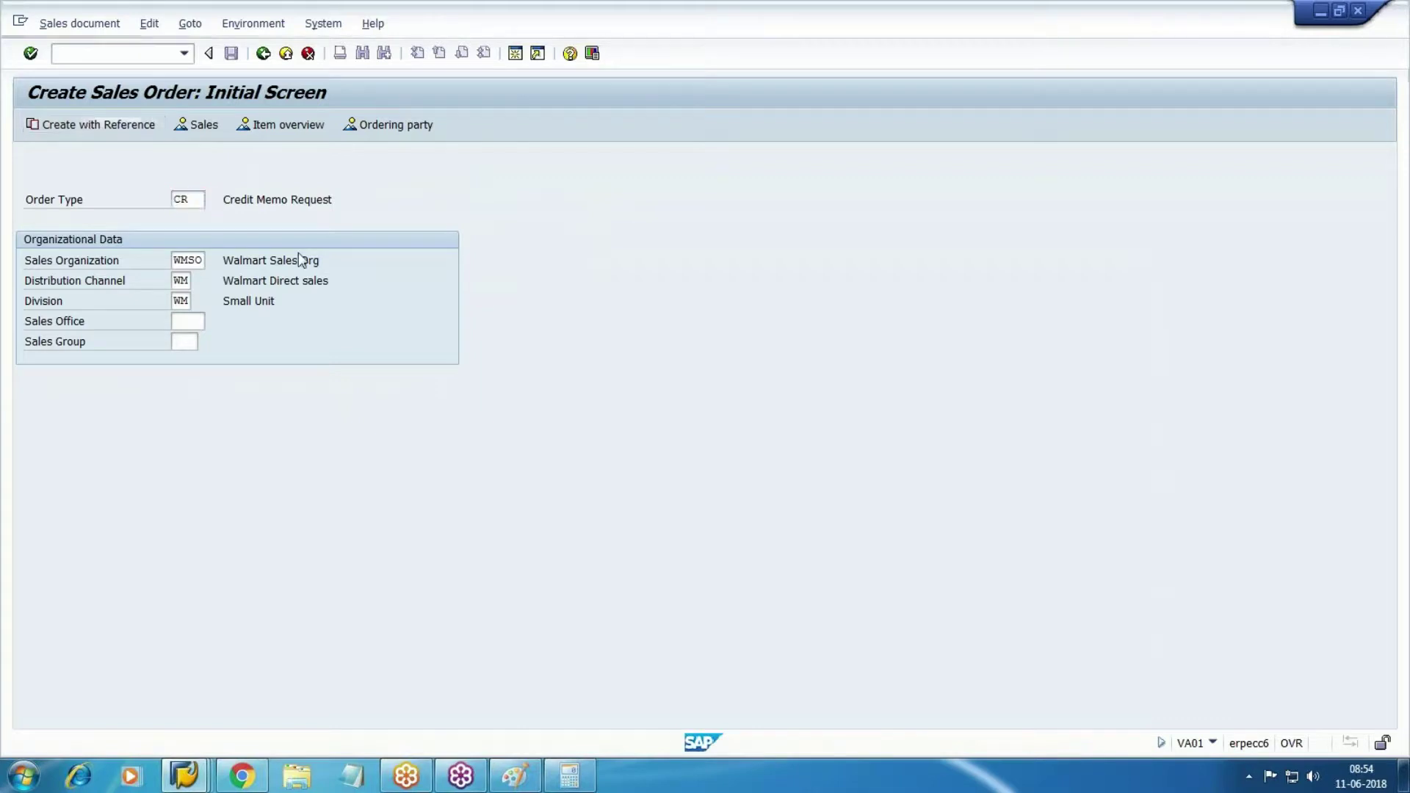
click(422, 713)
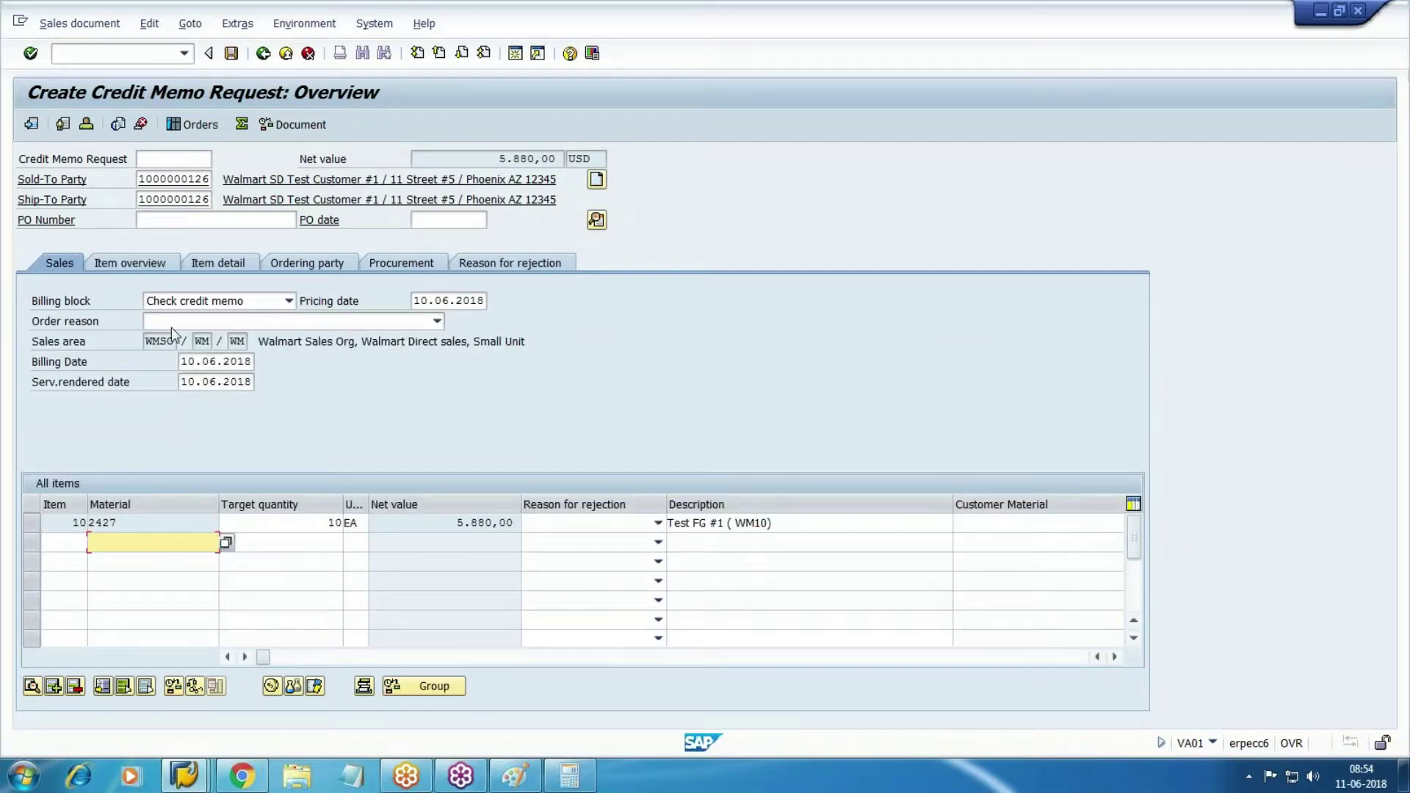
click(154, 320)
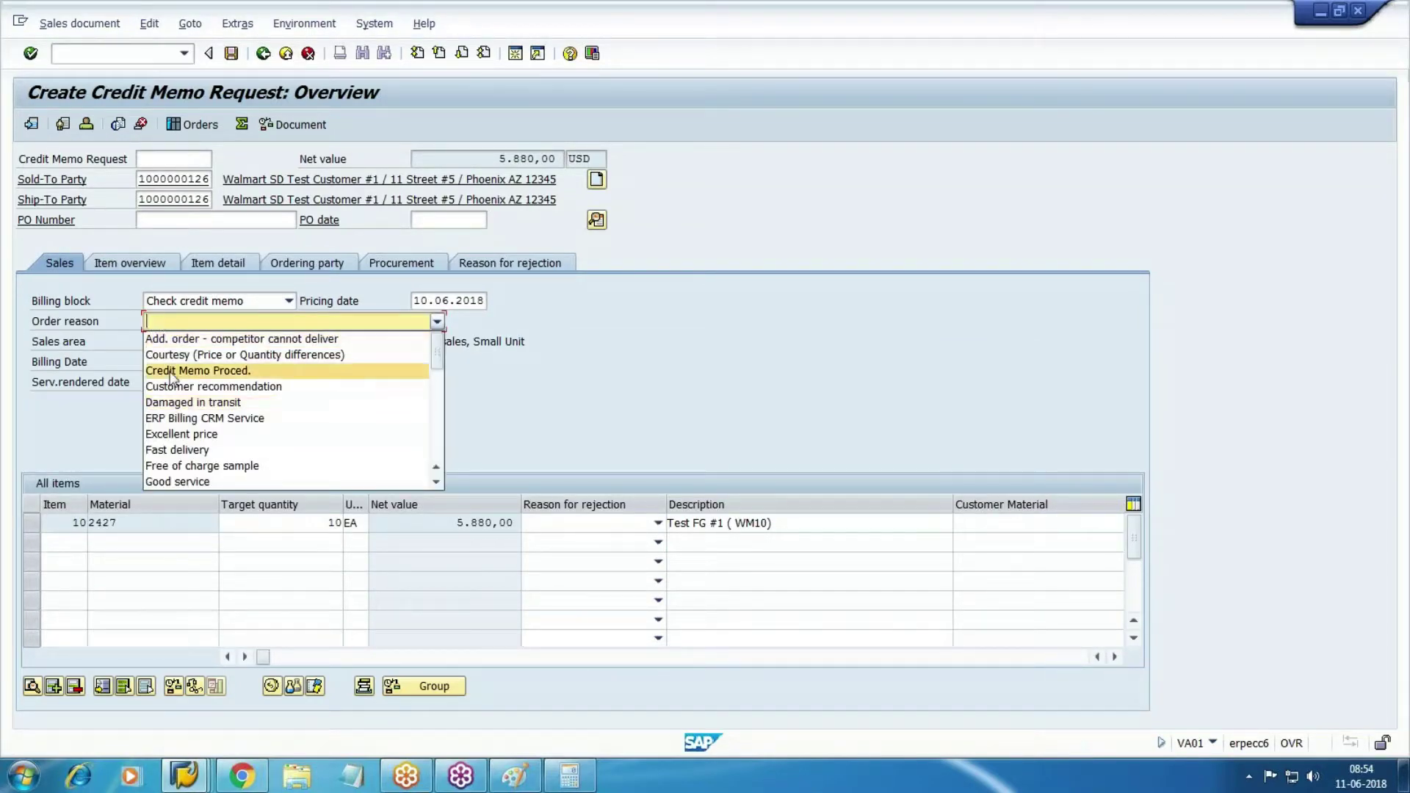
click(180, 401)
key(shift+Tab)
key(shift+Tab)
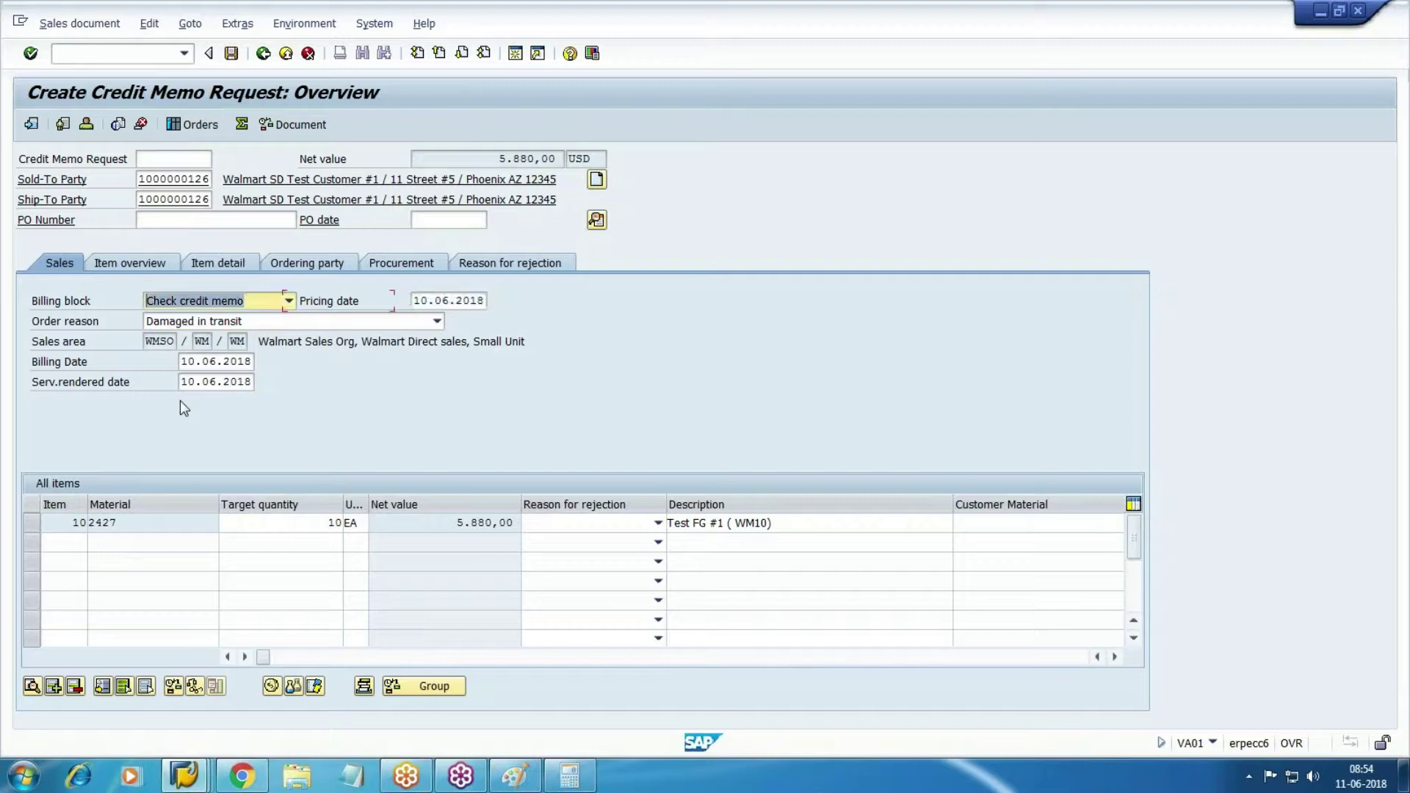
key(Delete)
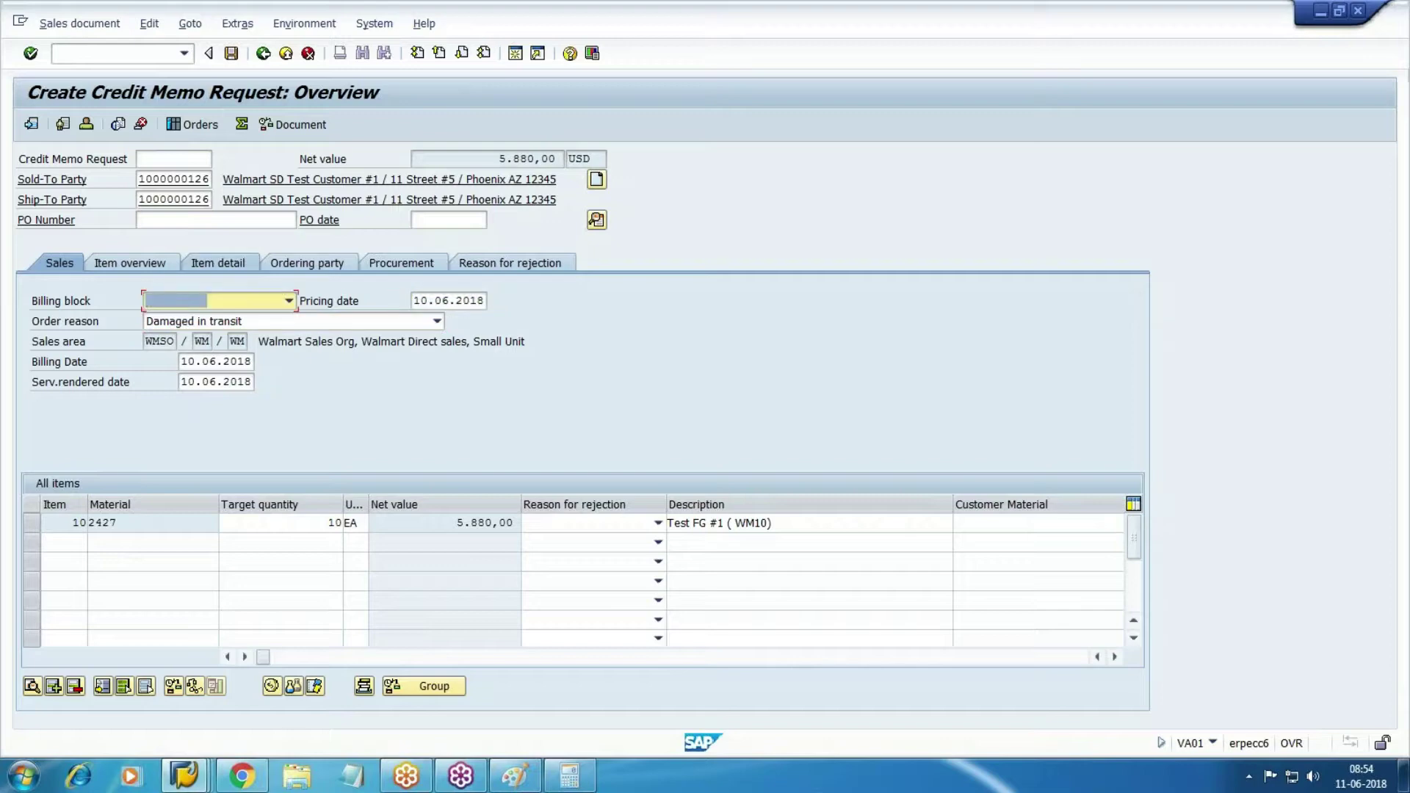
Set the item quantity to 1, check the incompletion log, and save the request
click(172, 269)
click(224, 403)
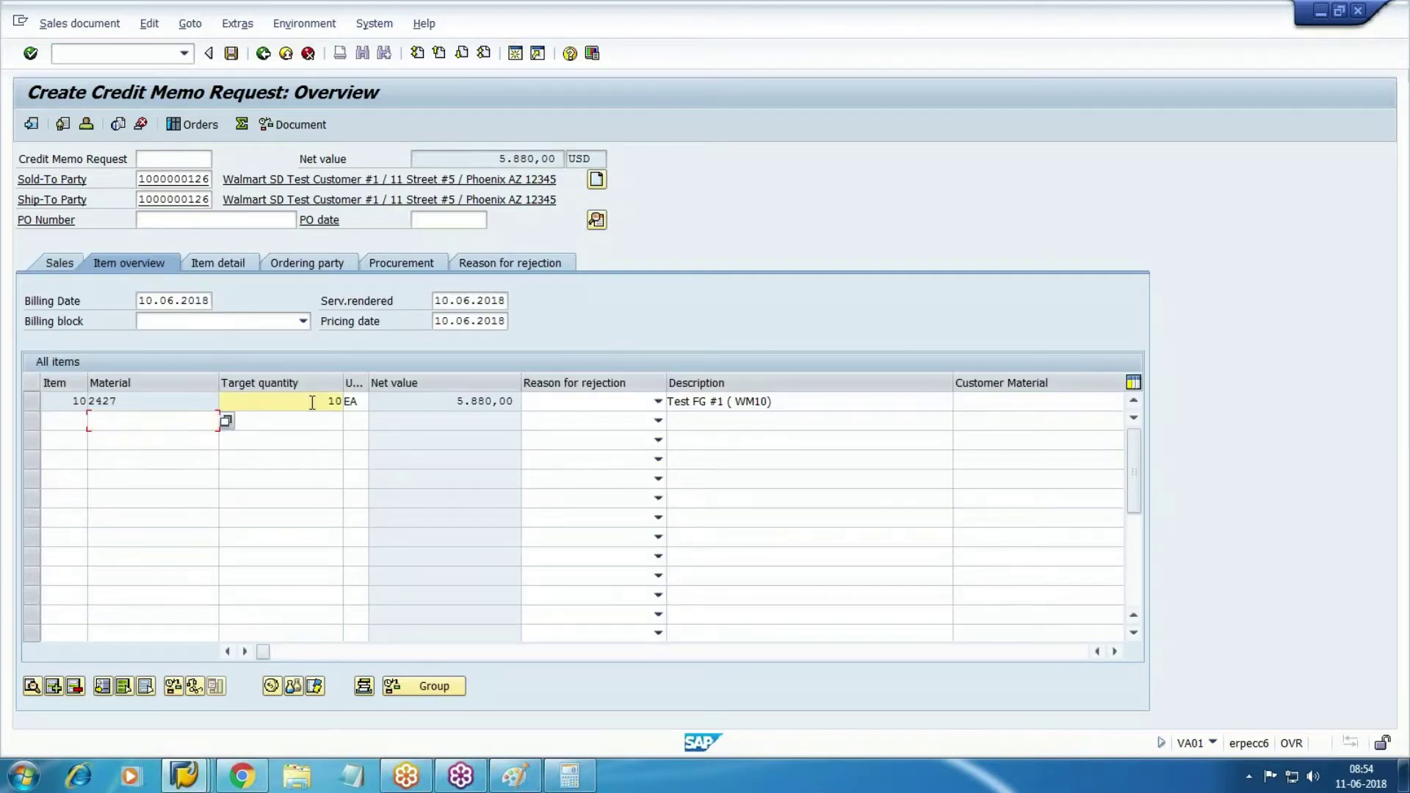
key(Delete)
key(Delete)
click(149, 23)
click(206, 271)
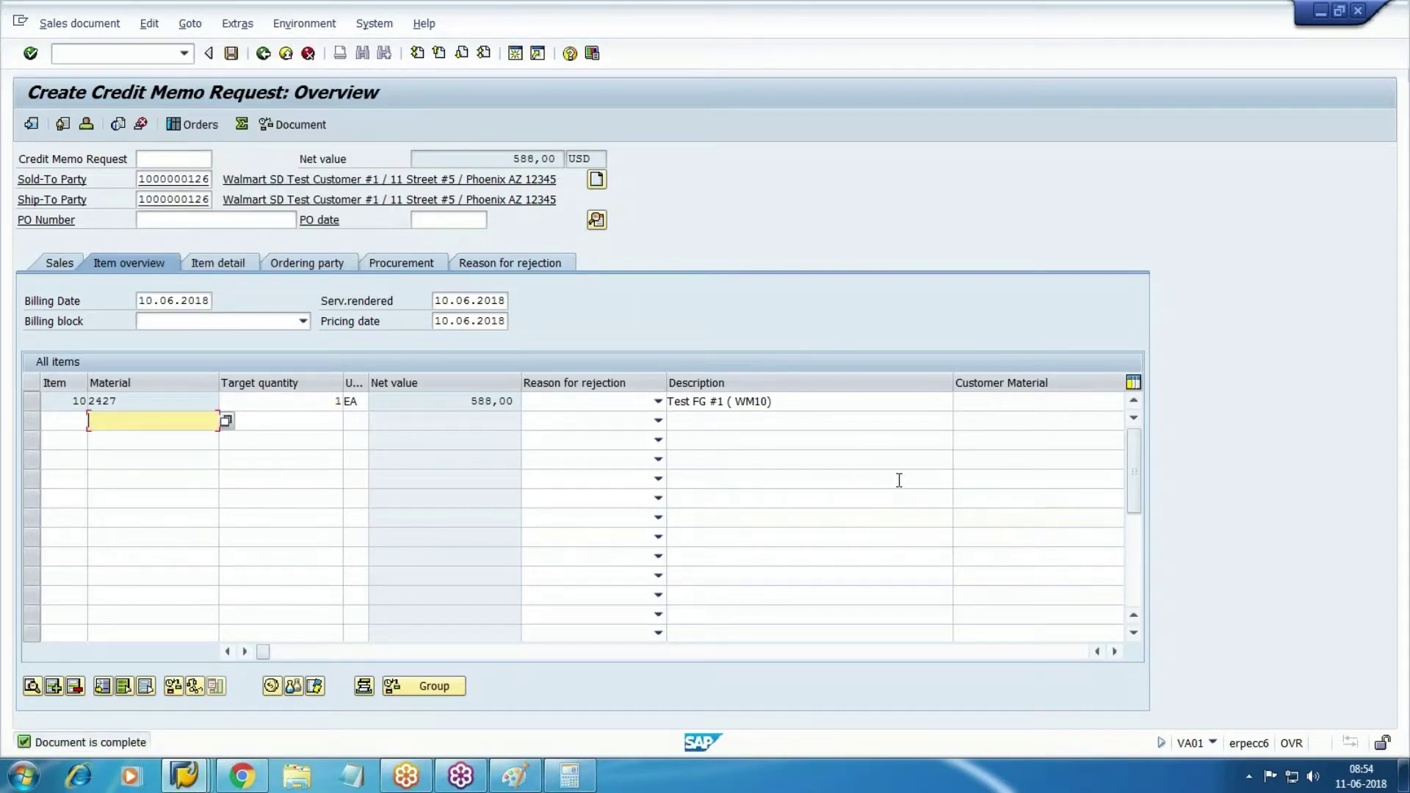
click(232, 52)
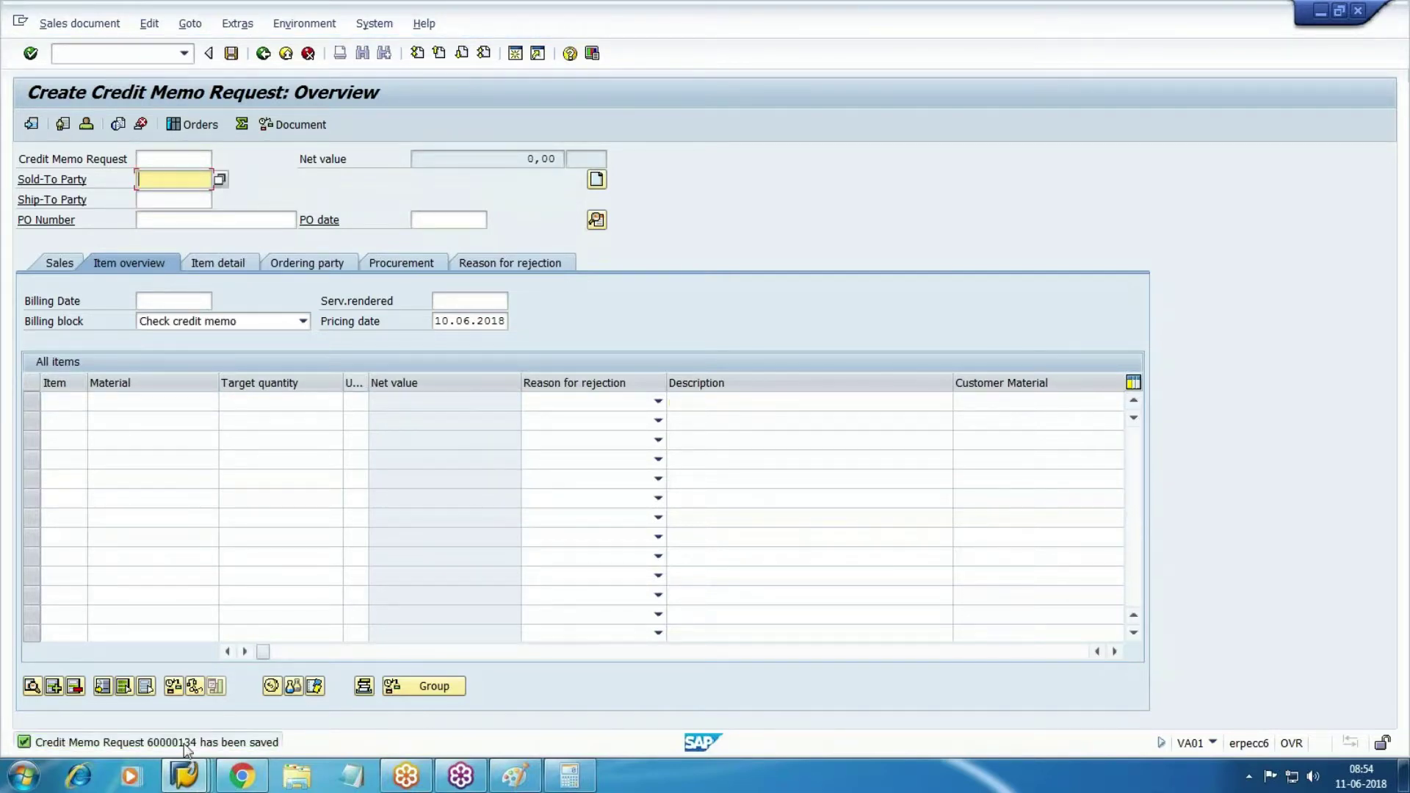
Copy request number 60000134 from the save message details into the working notes
key(Return)
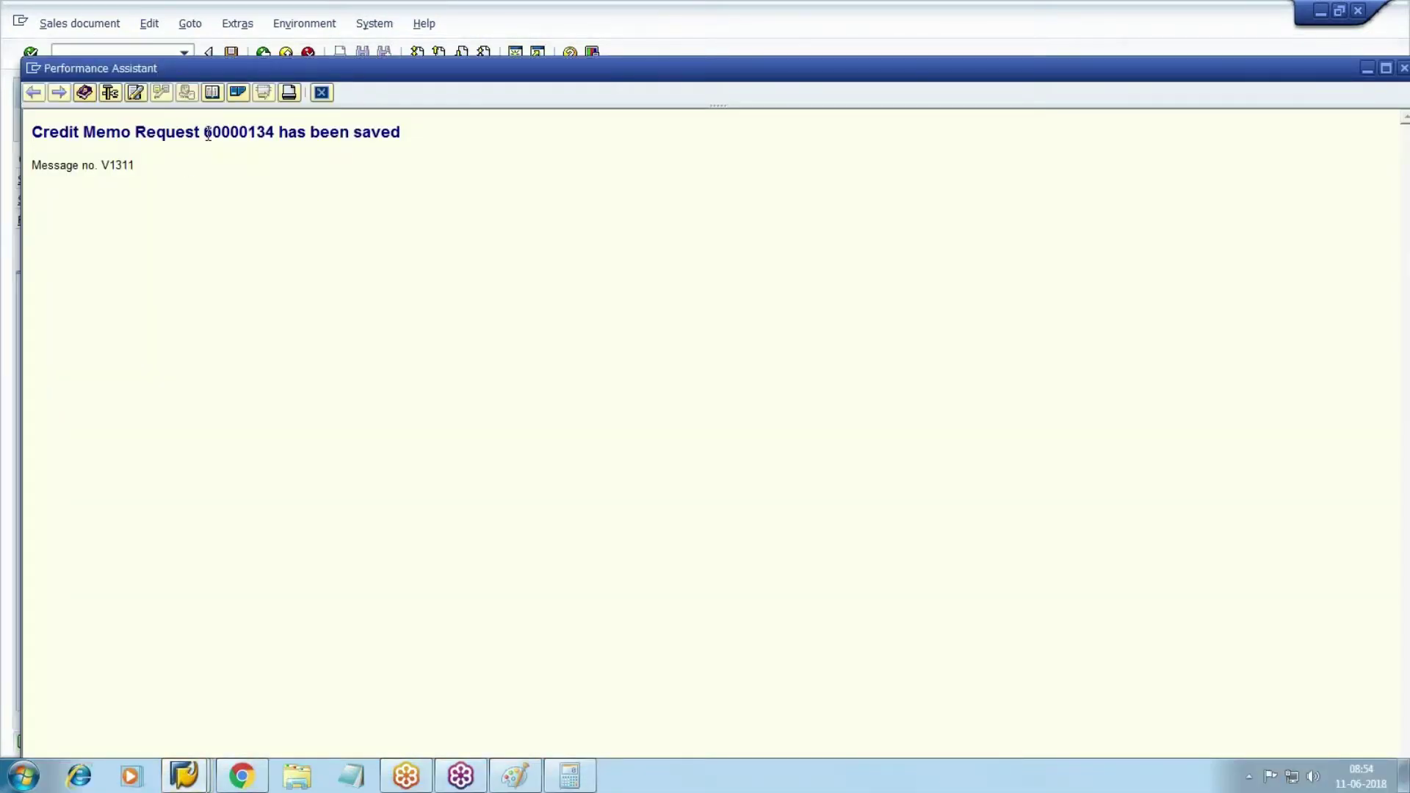
drag(208, 133, 274, 133)
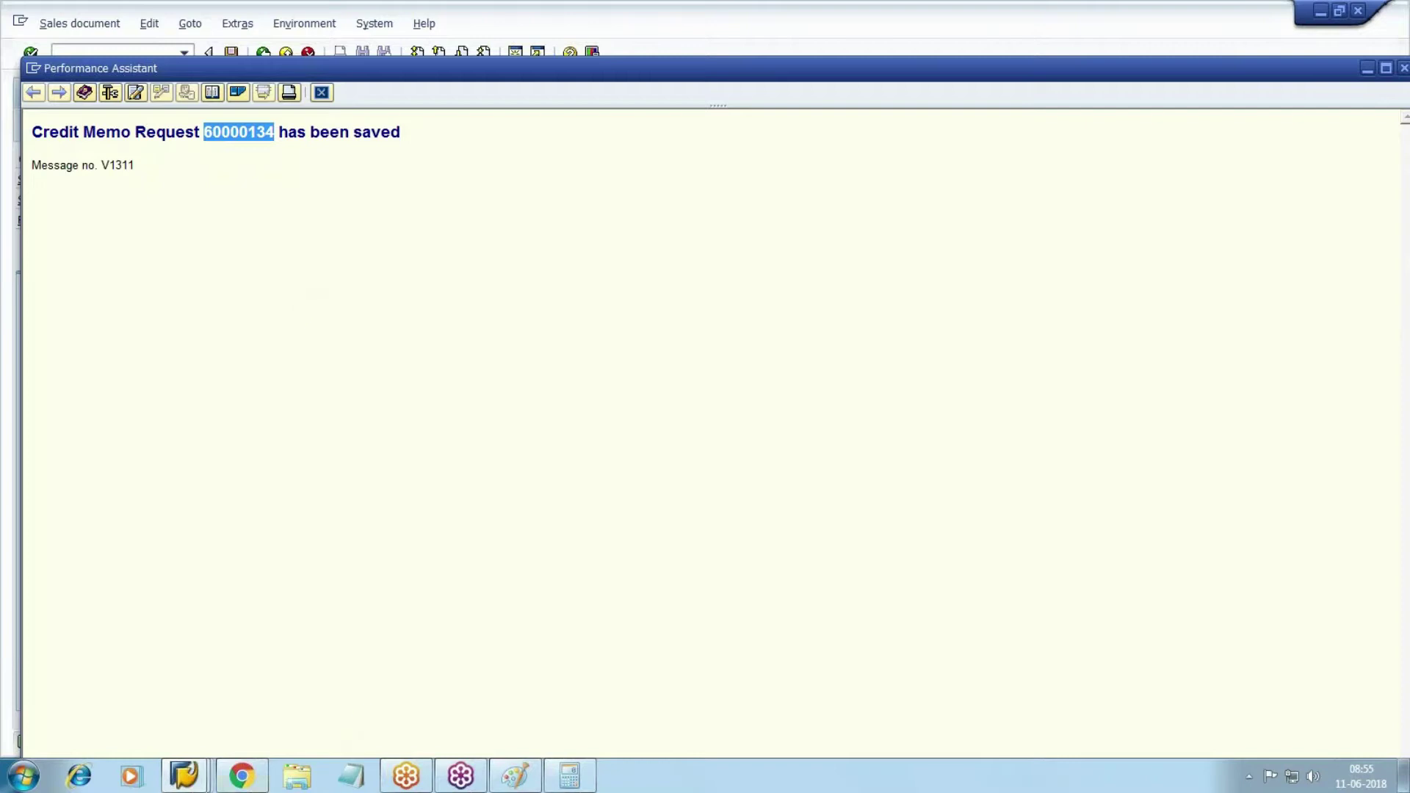
key(alt+Tab)
click(614, 375)
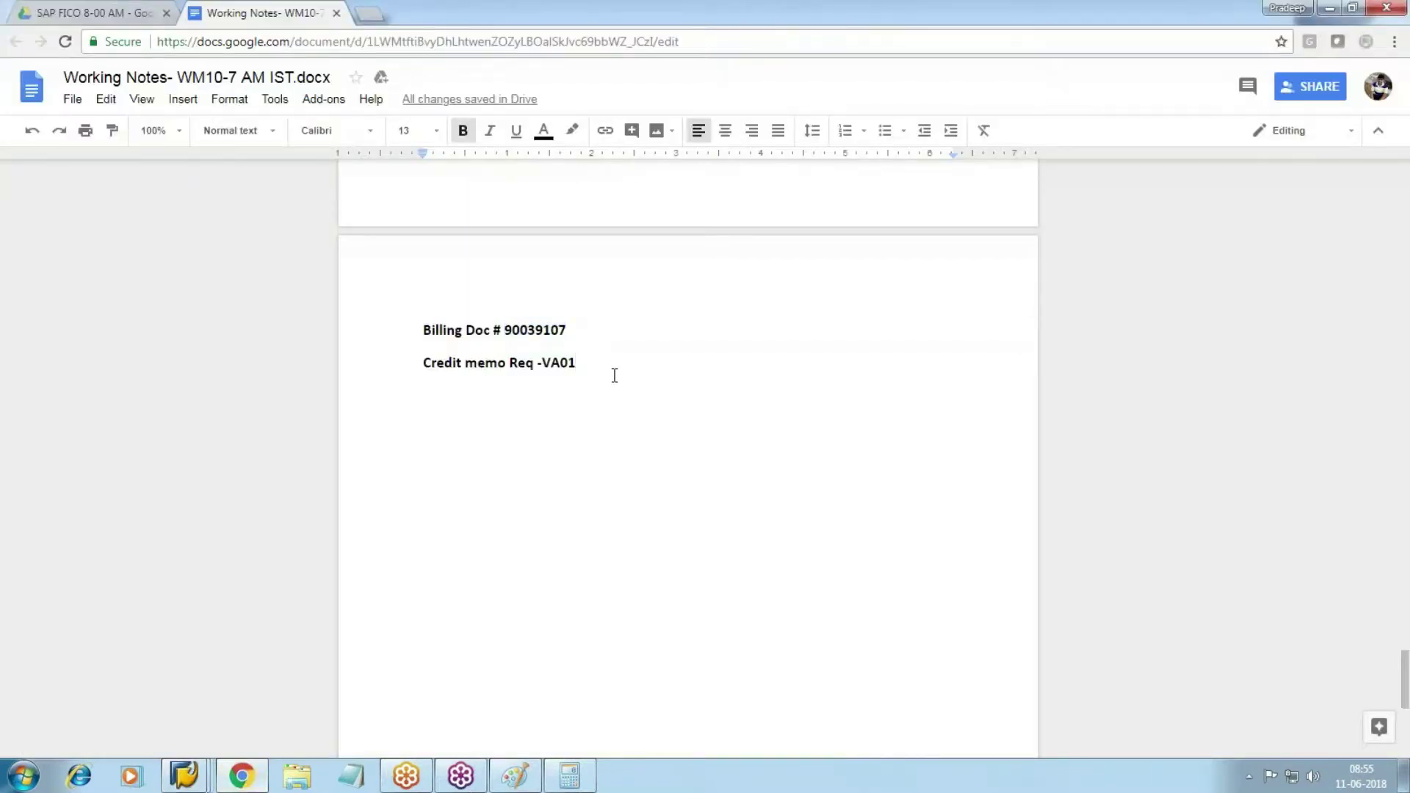
Add '# 60000134' and 'Post Credit memo -VF01' lines to the notes, then return to SAP
key(Return)
text(# 60000134)
key(Return)
text(Pos)
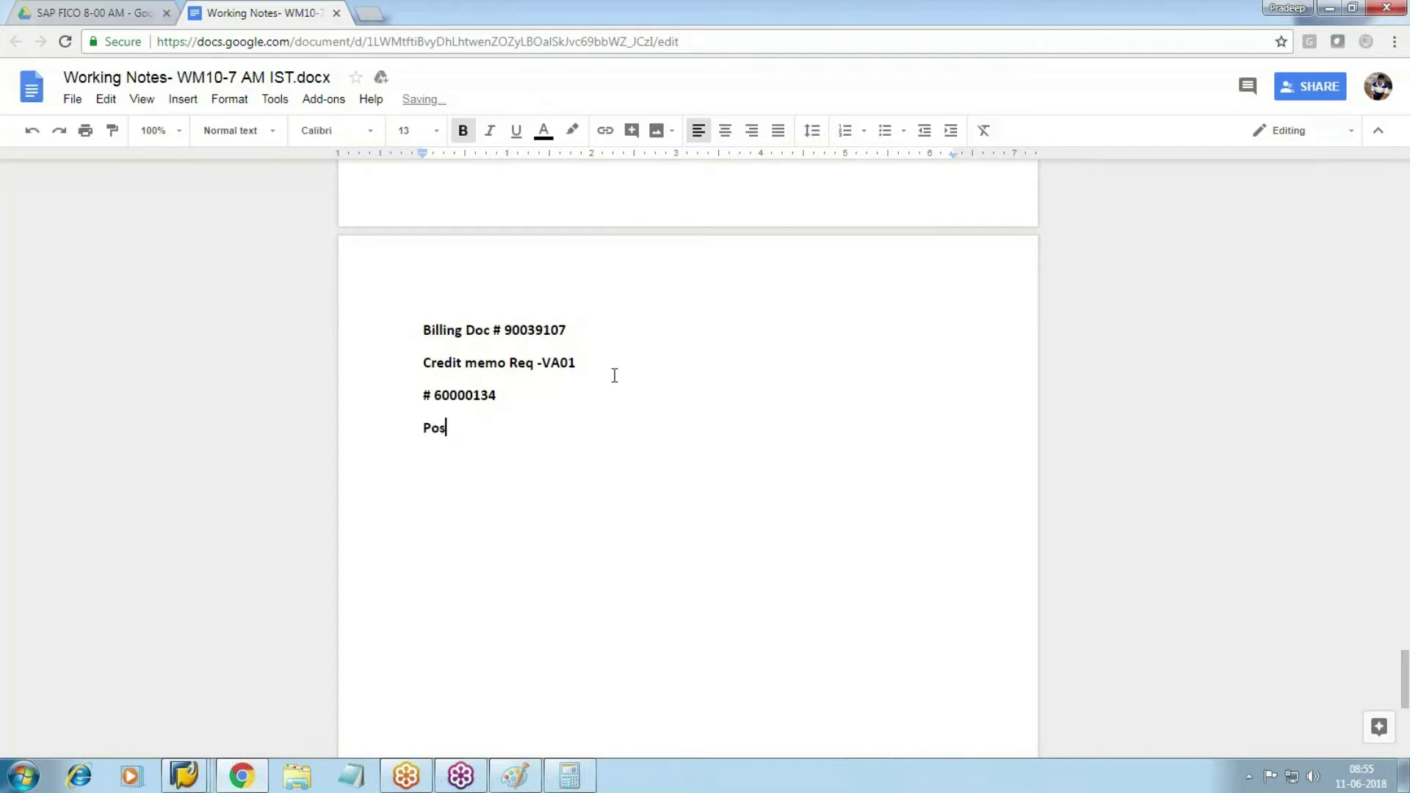
text(y)
key(BackSpace)
text(t C)
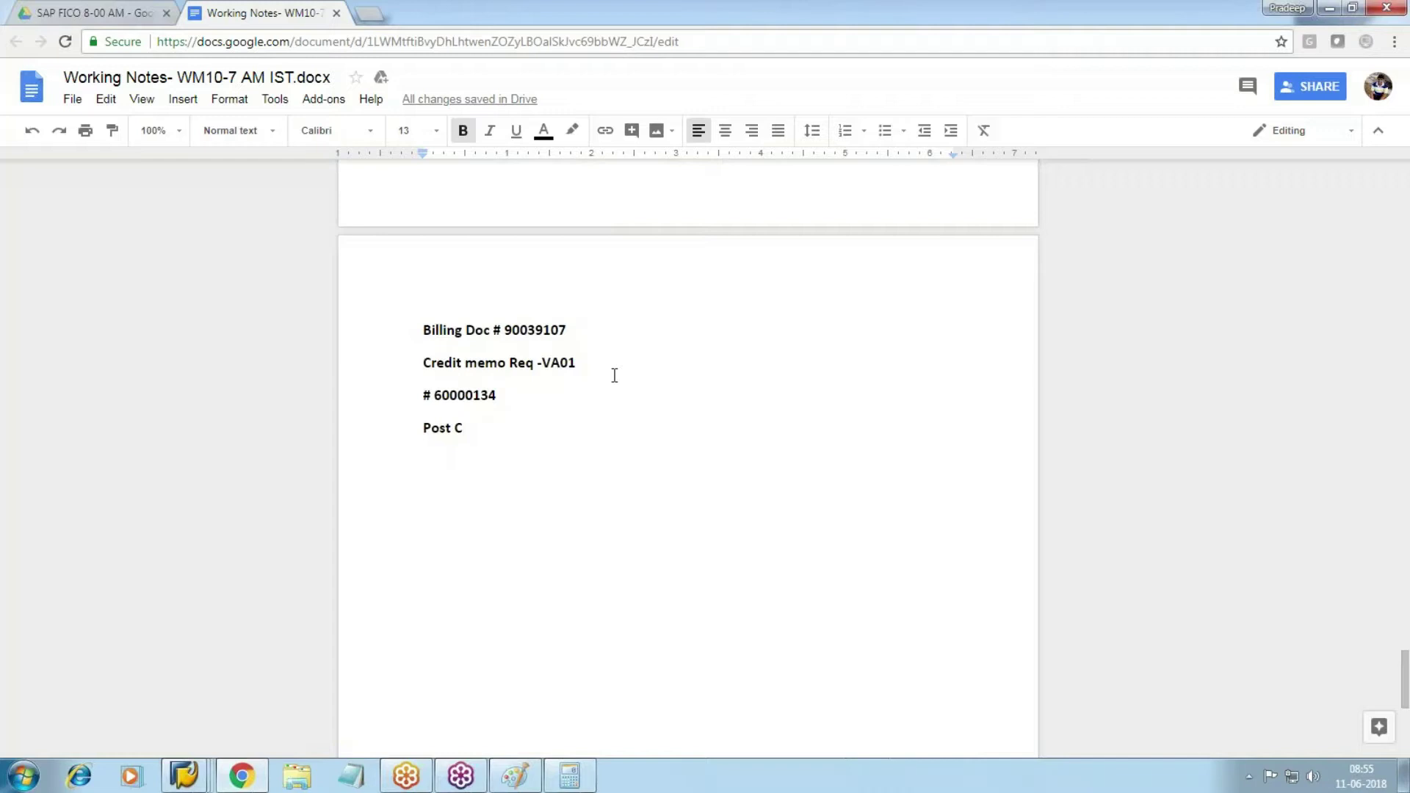
text(redit memo )
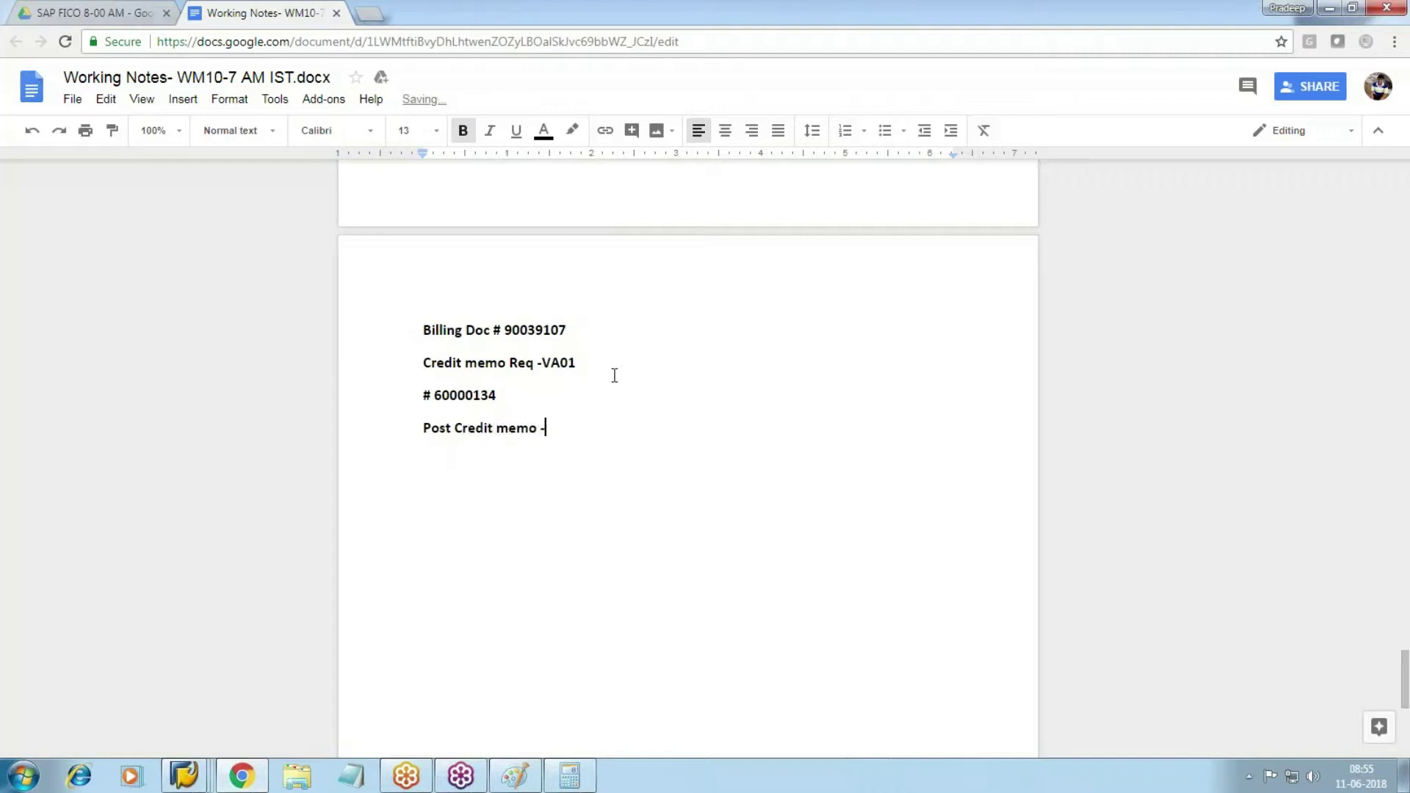
text(-VF01)
key(alt+Tab)
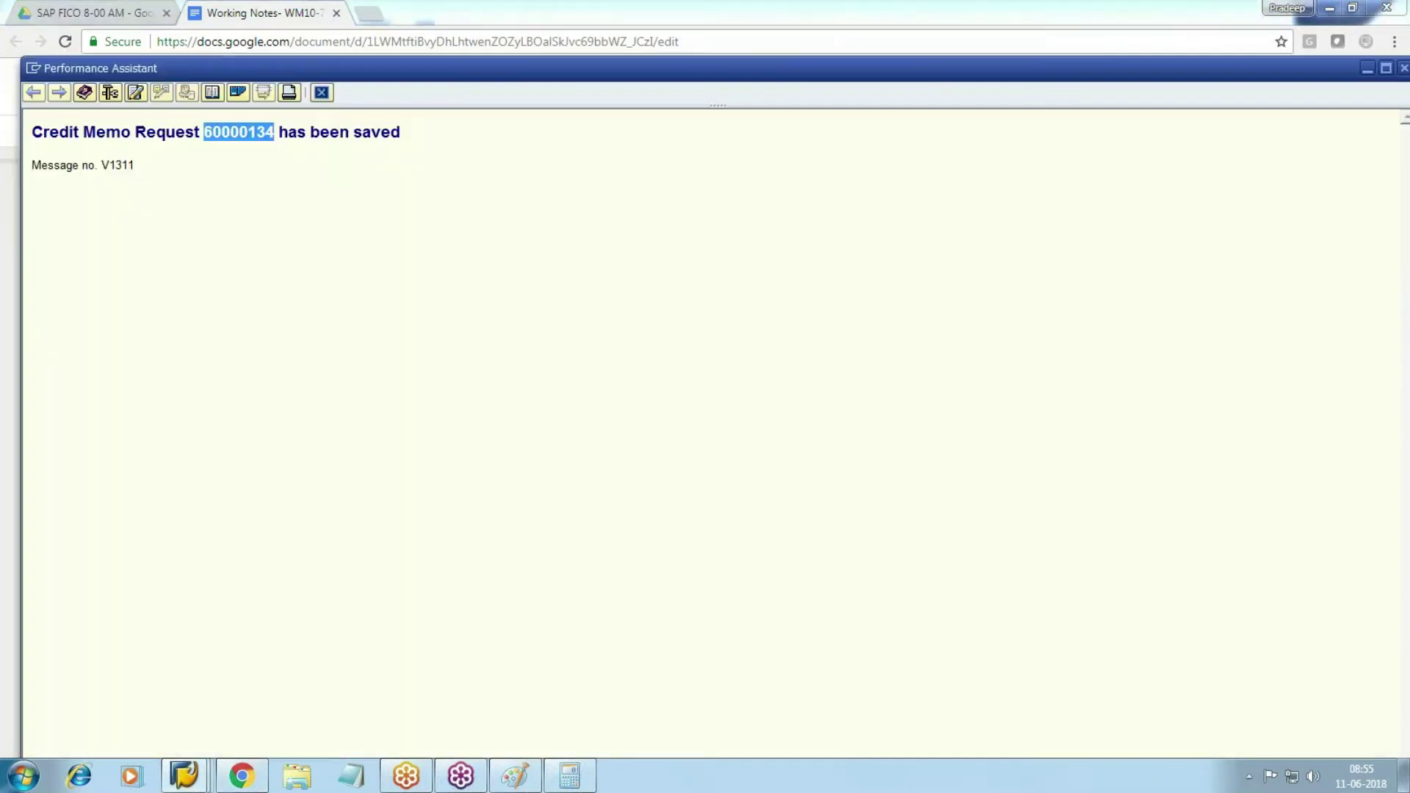
key(alt+Tab)
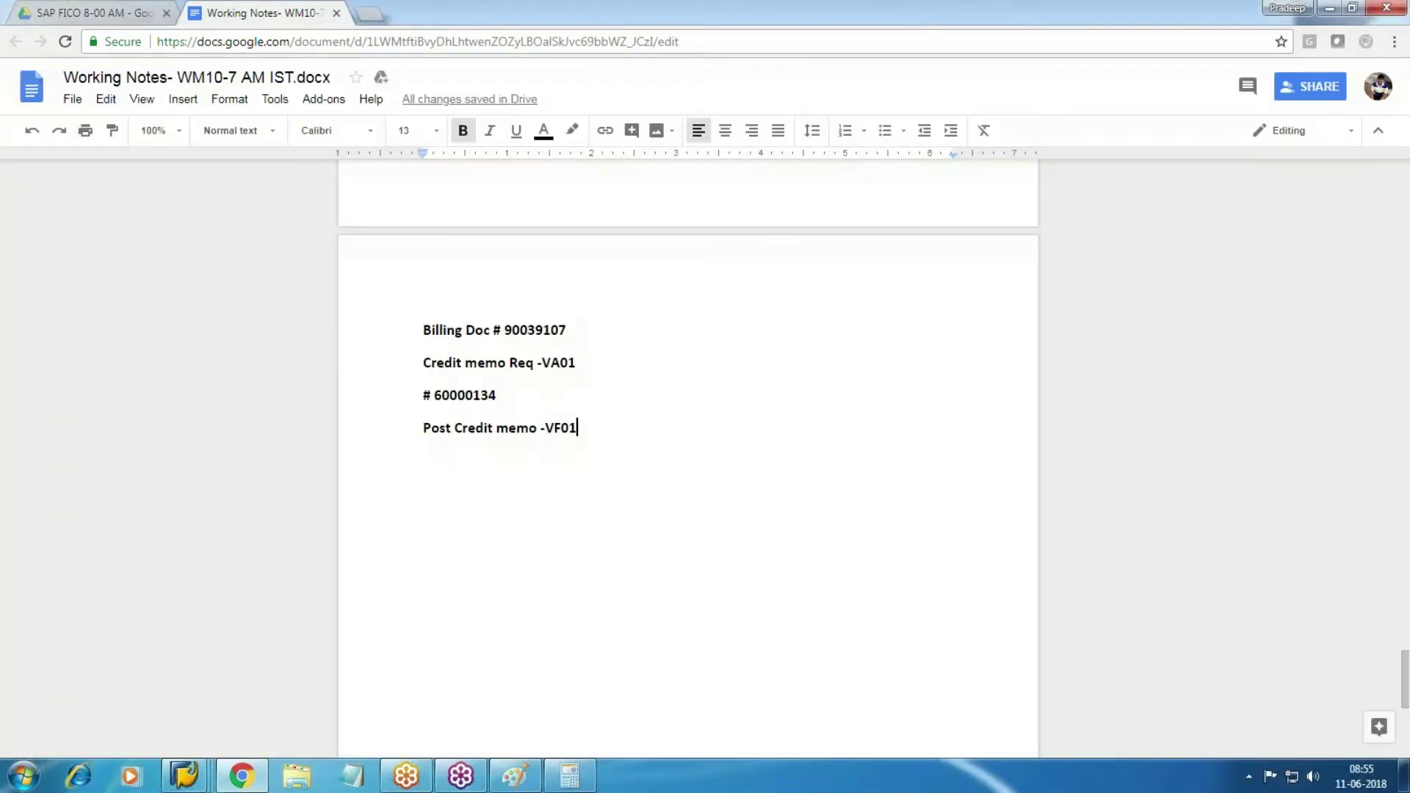
key(alt+Tab)
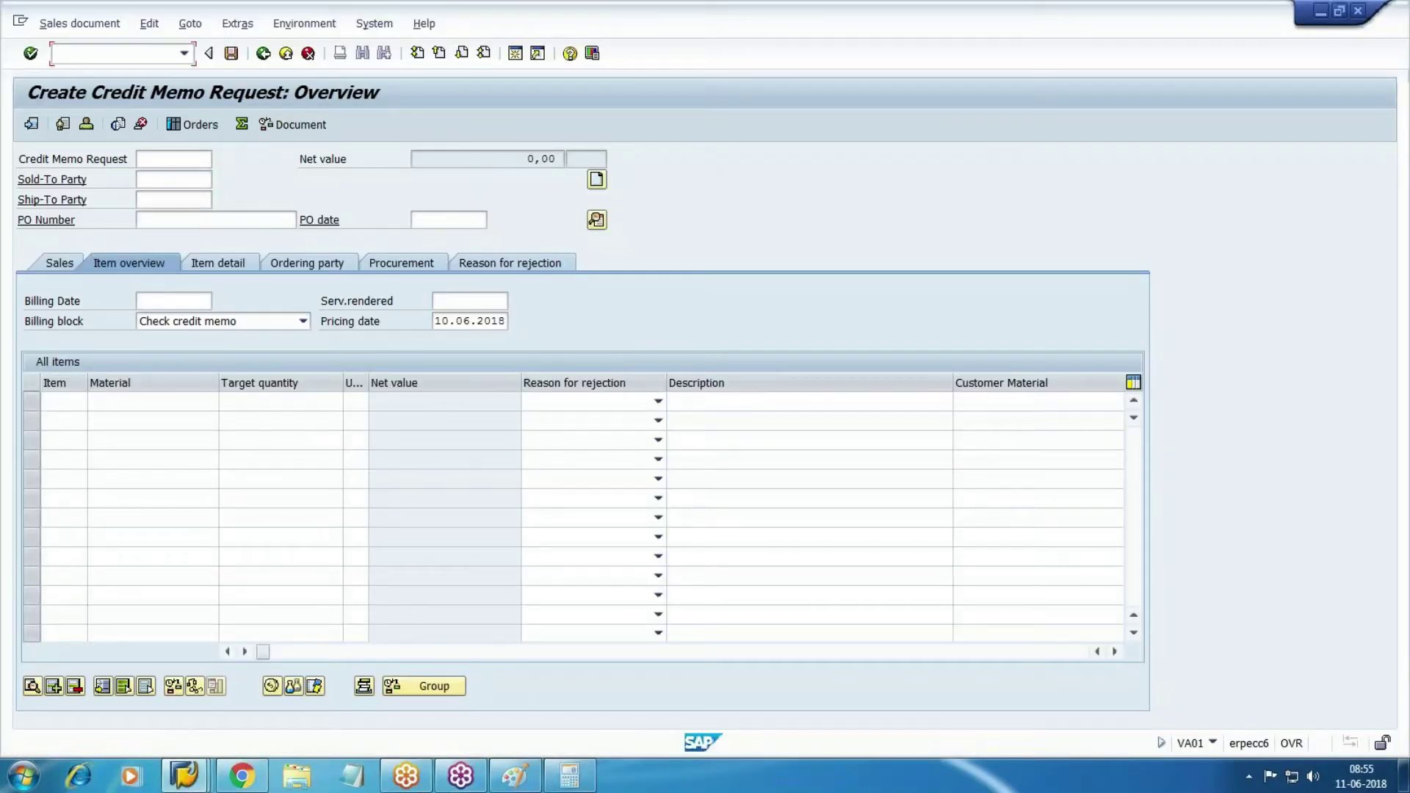
Create and save the billing document for request 60000134 with /nVF01
text(/nvf01)
key(Return)
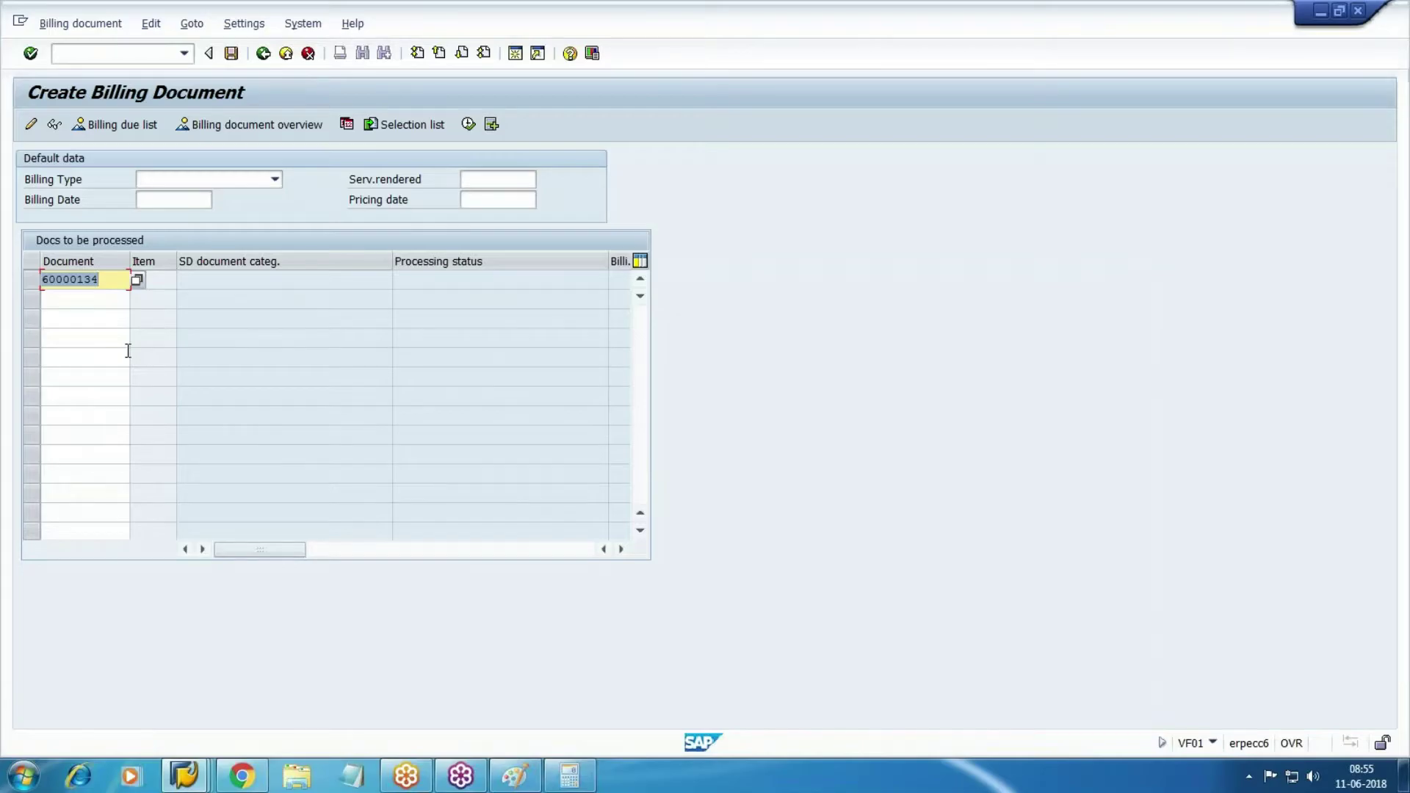
key(alt+Tab)
key(alt+Tab)
click(230, 53)
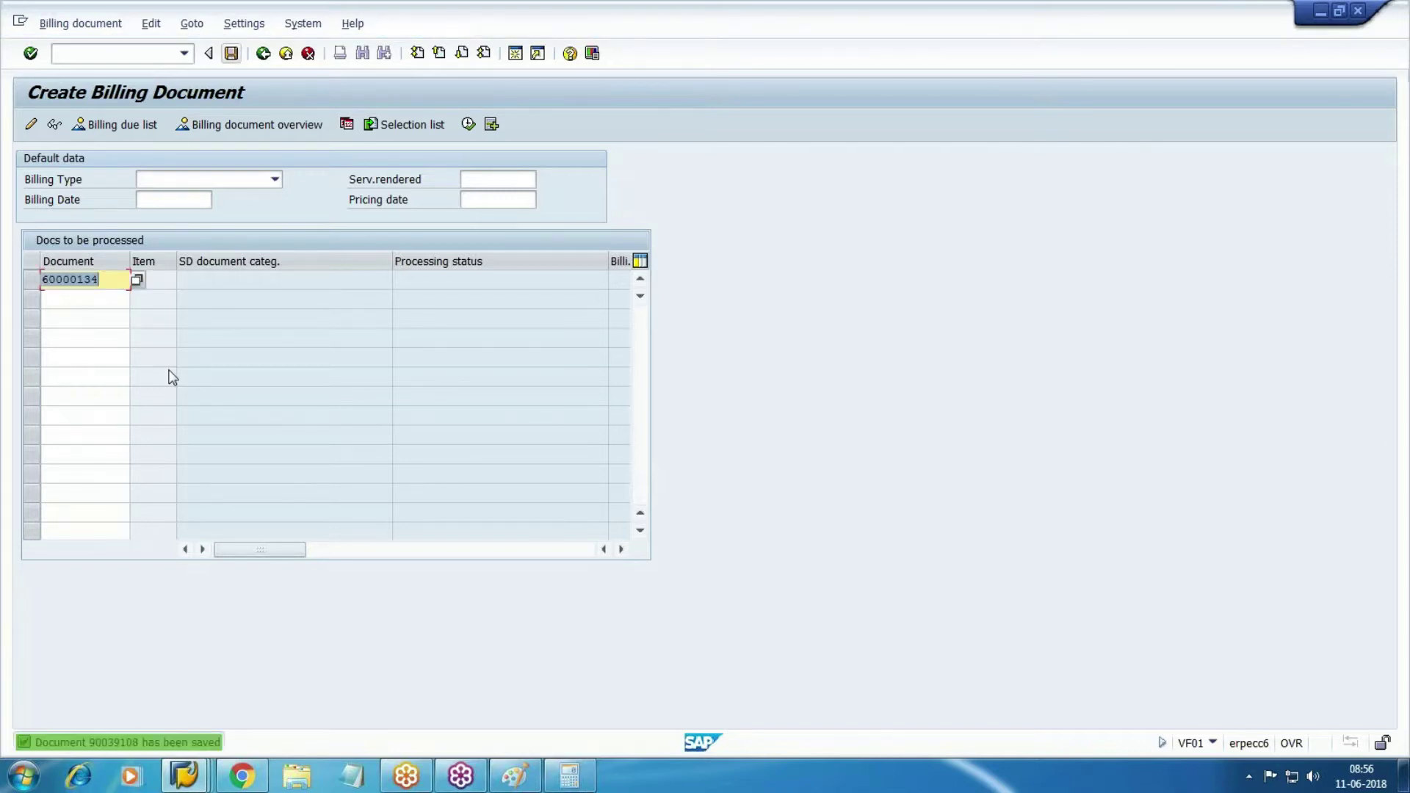
Copy credit memo number 90039108 from the save message and note it as '#90039108' under VF01
mouse_move(187, 776)
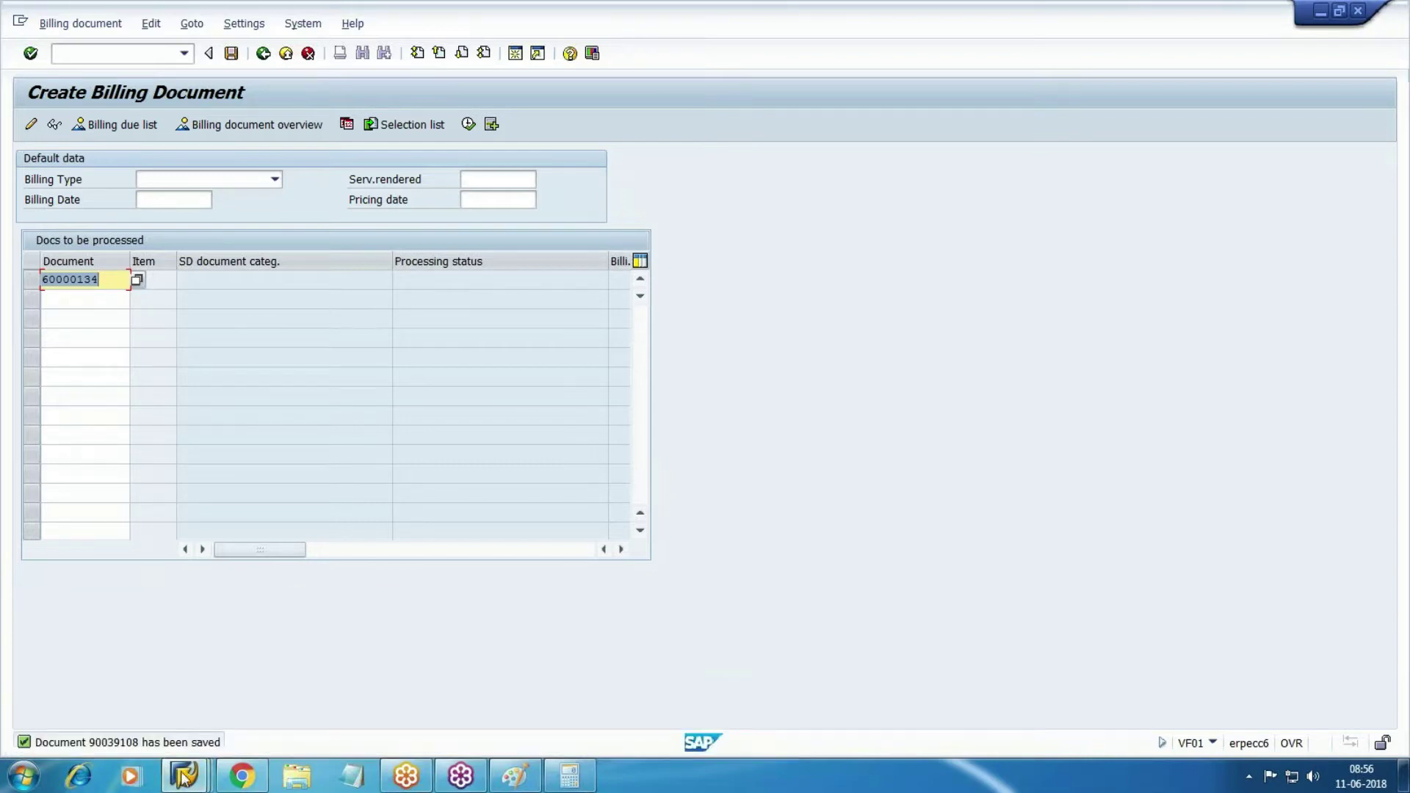
double_click(103, 741)
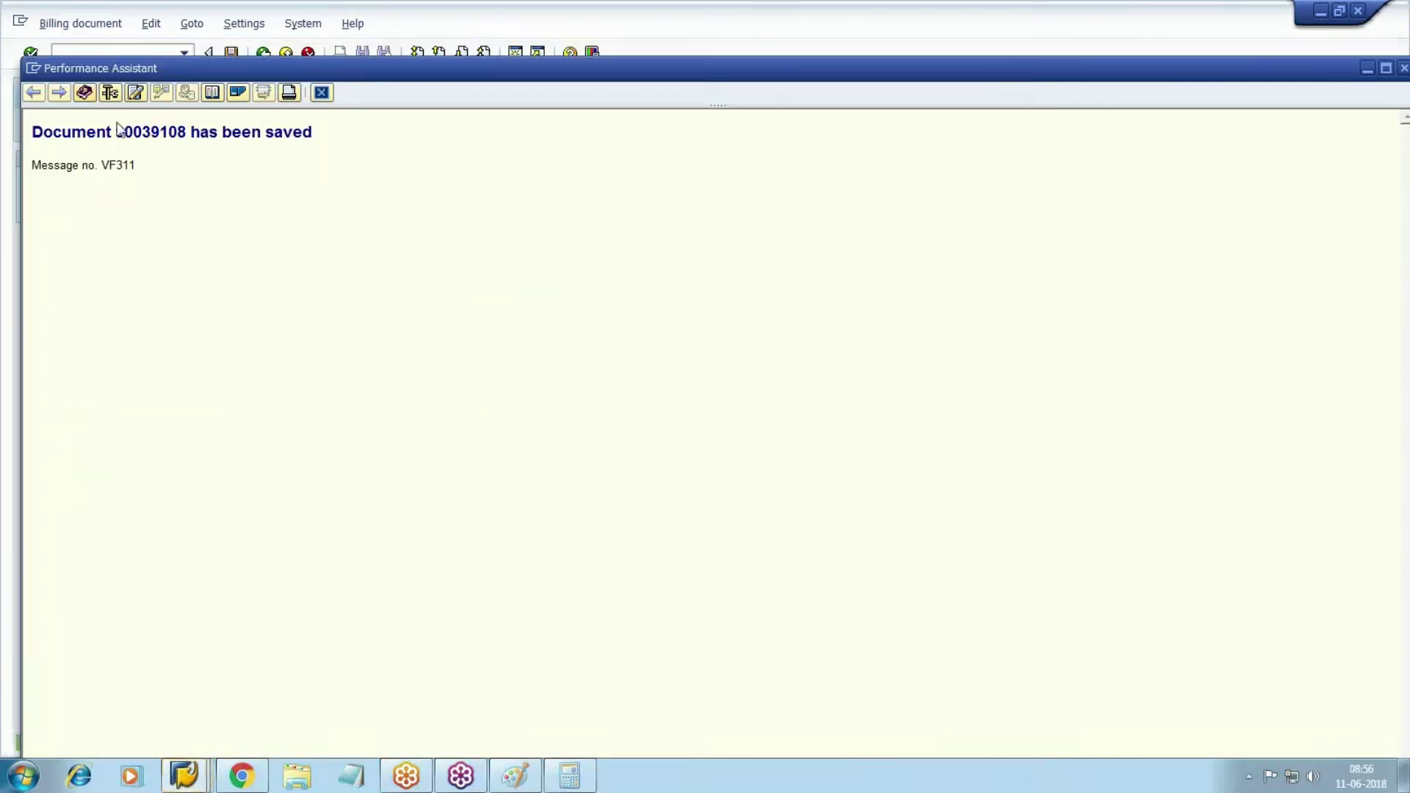
drag(116, 133, 188, 133)
key(ctrl+c)
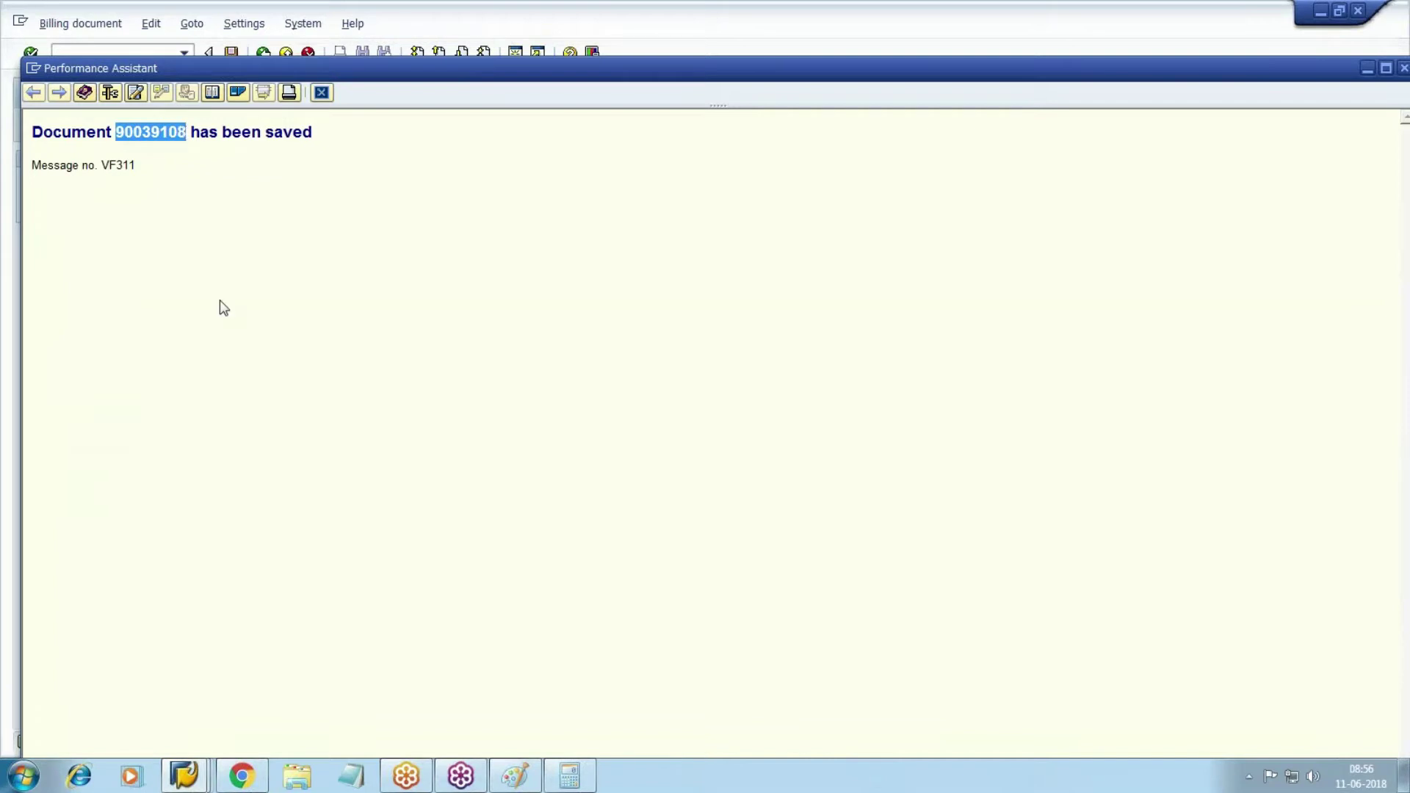
click(241, 777)
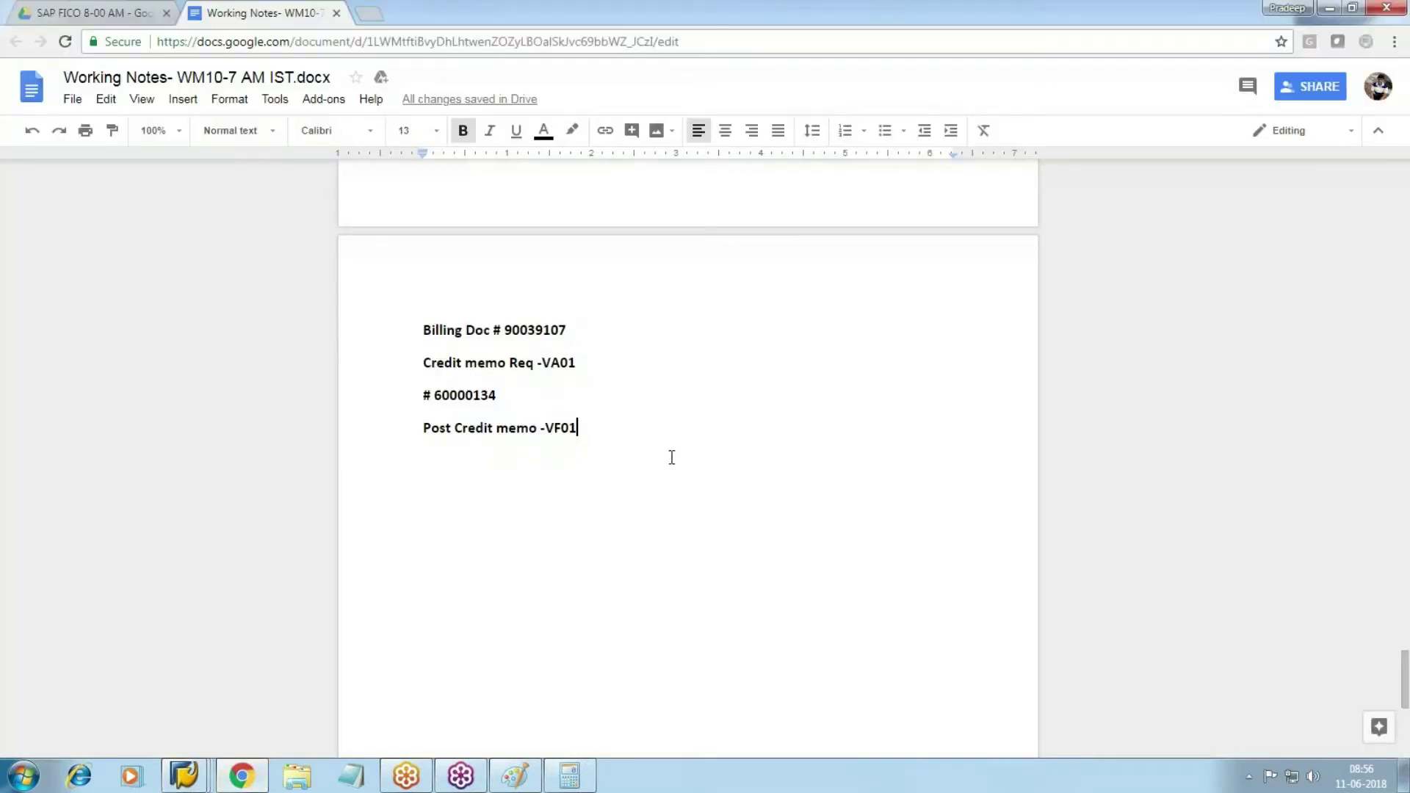
key(Return)
text(#)
key(ctrl+v)
key(Return)
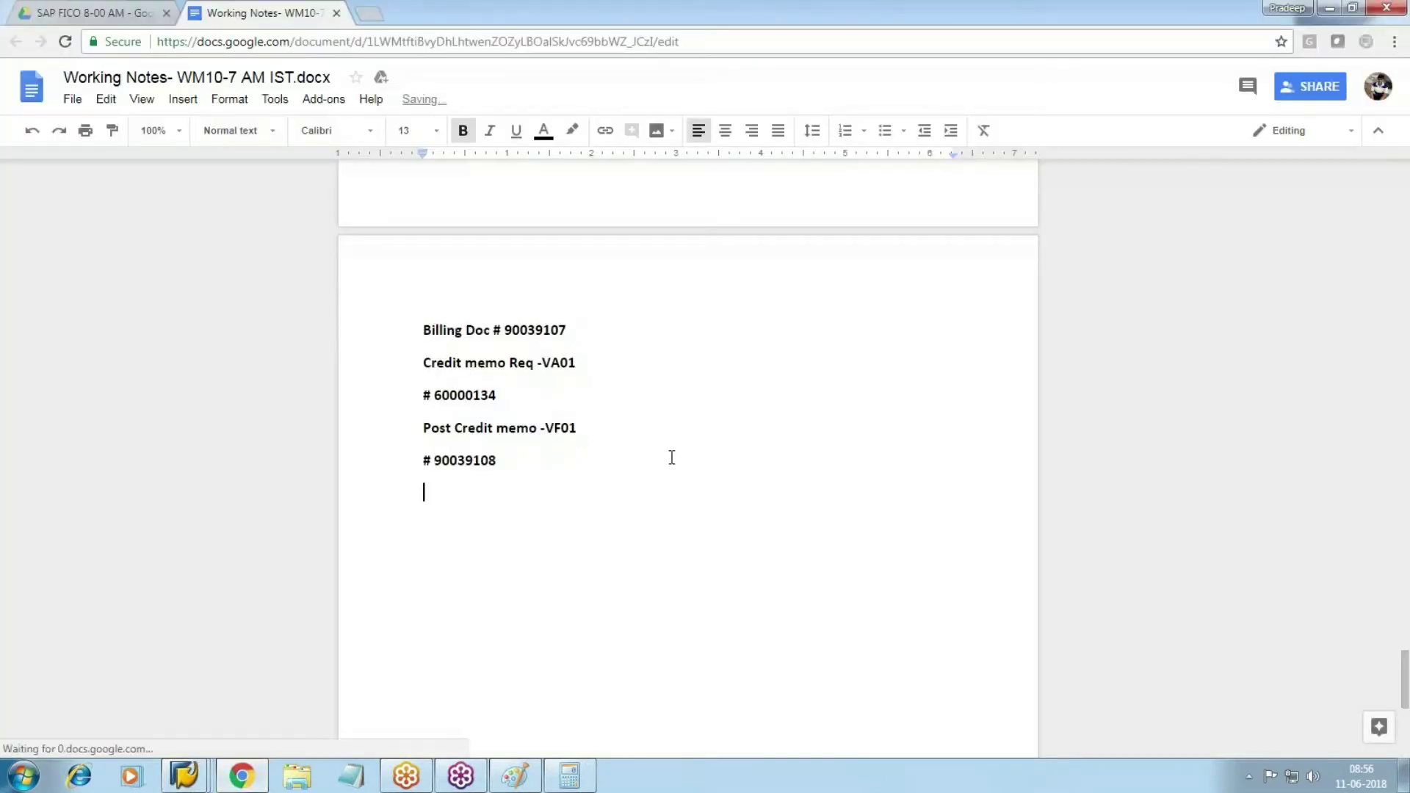
Return to SAP and enter transaction /NVF03
key(alt+Tab)
key(alt+Tab)
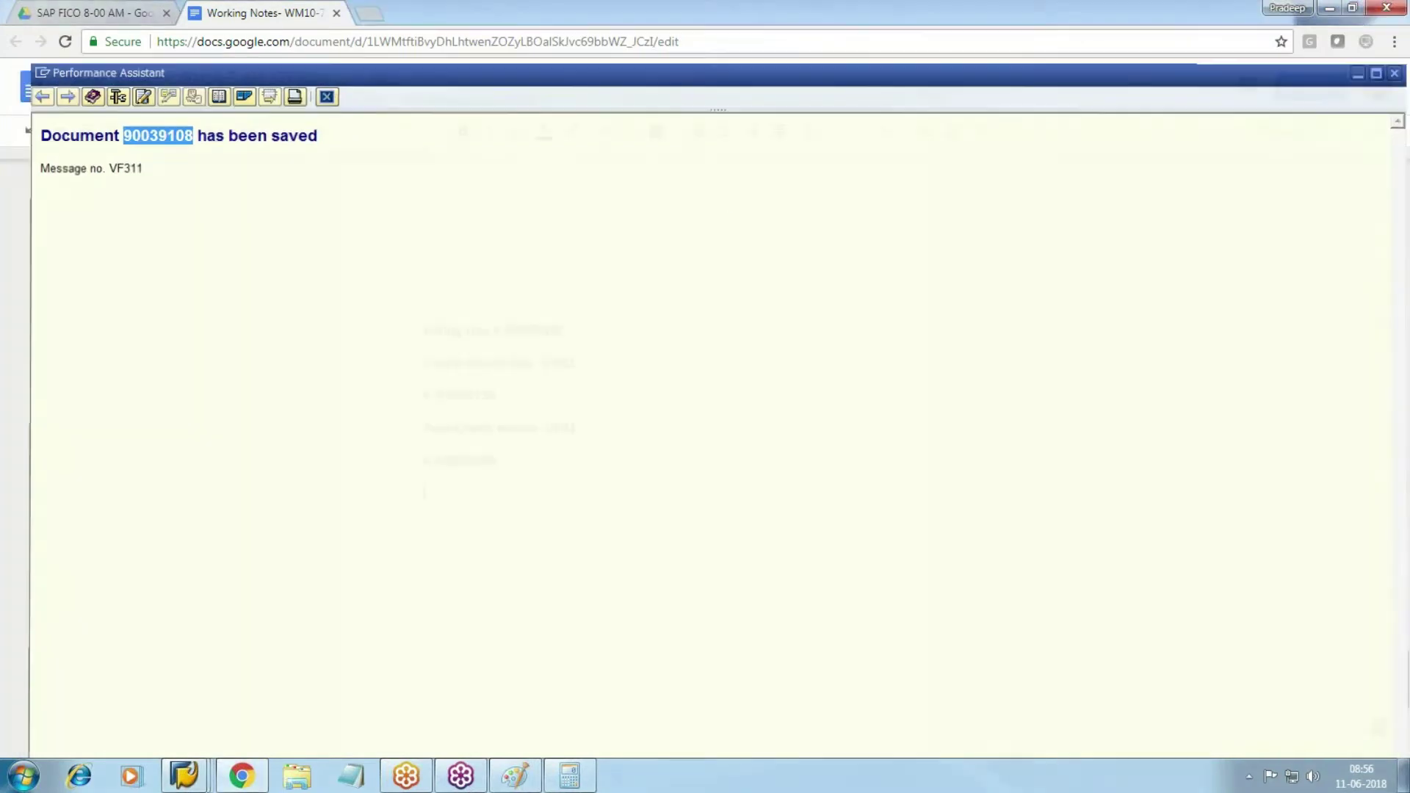
key(alt+Tab)
click(127, 50)
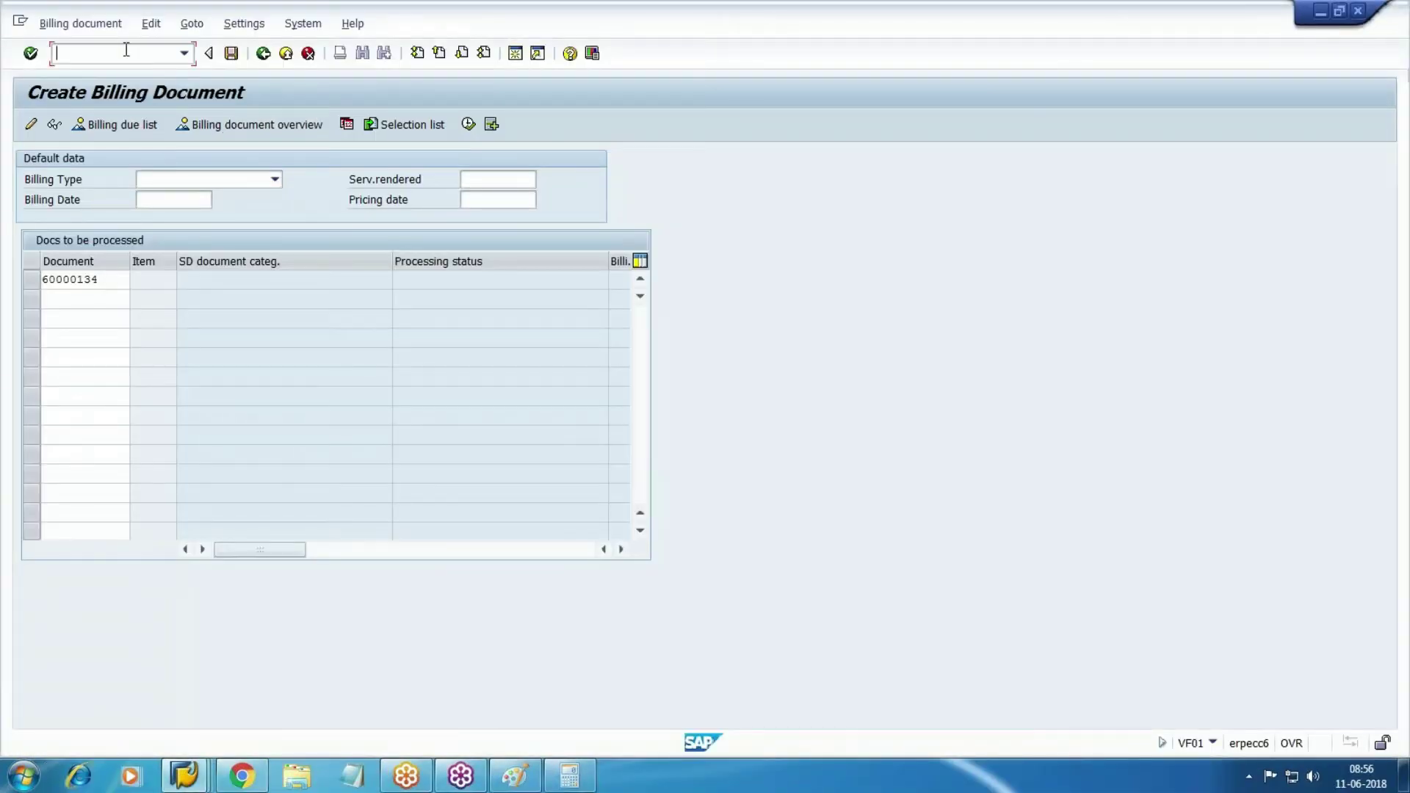
text(/NVF03)
Open accounting document 140001 for billing 90039108 and invoice document 140000's entries
key(Return)
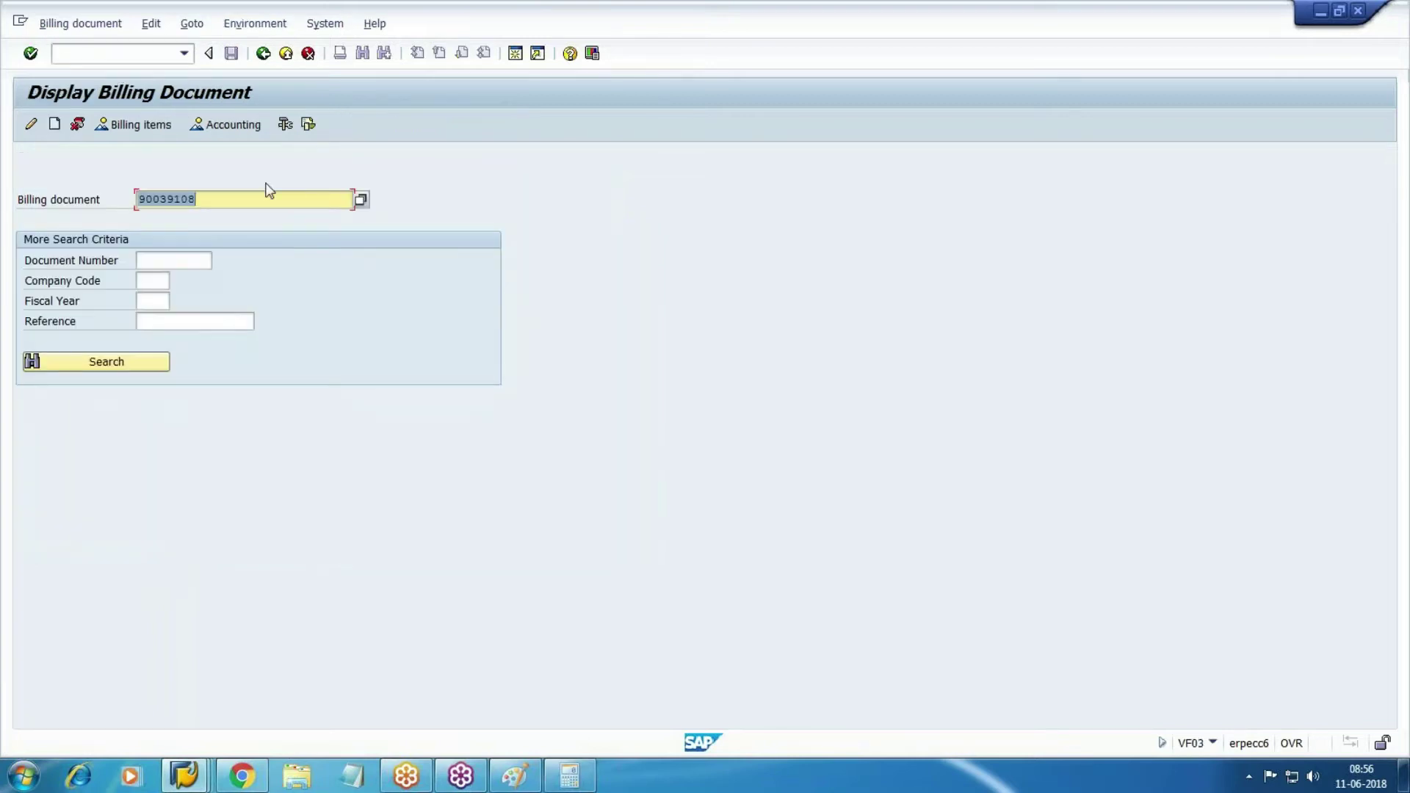
click(228, 125)
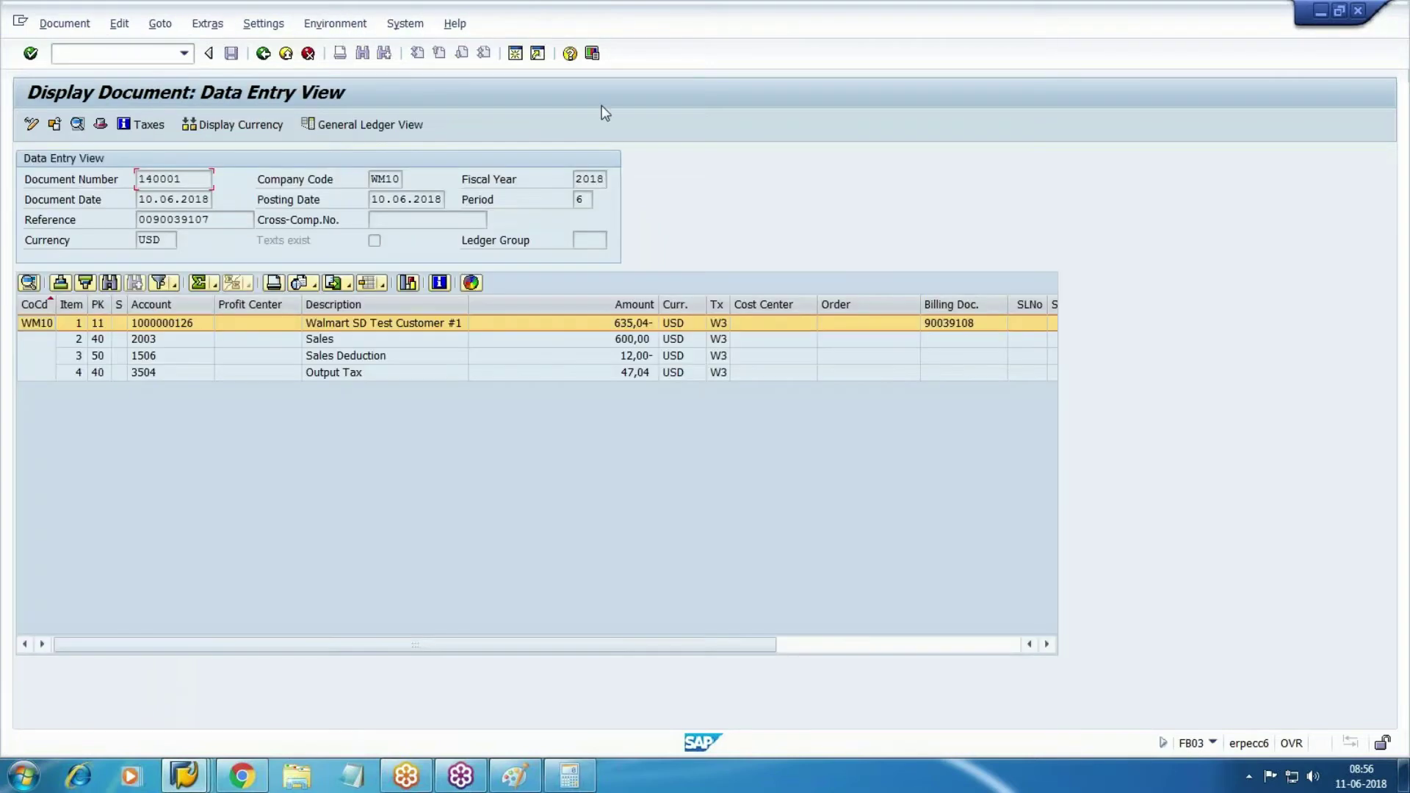
click(194, 784)
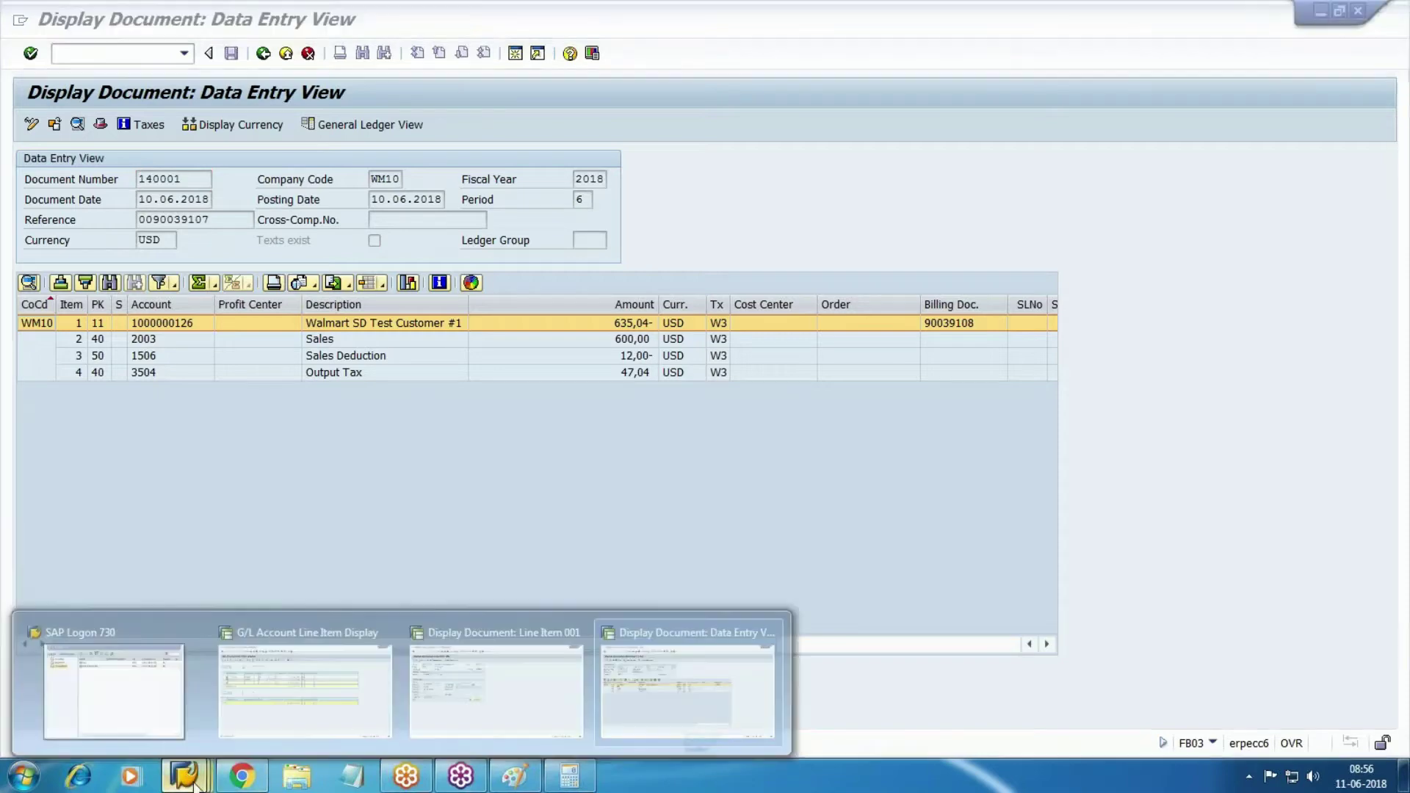
click(461, 702)
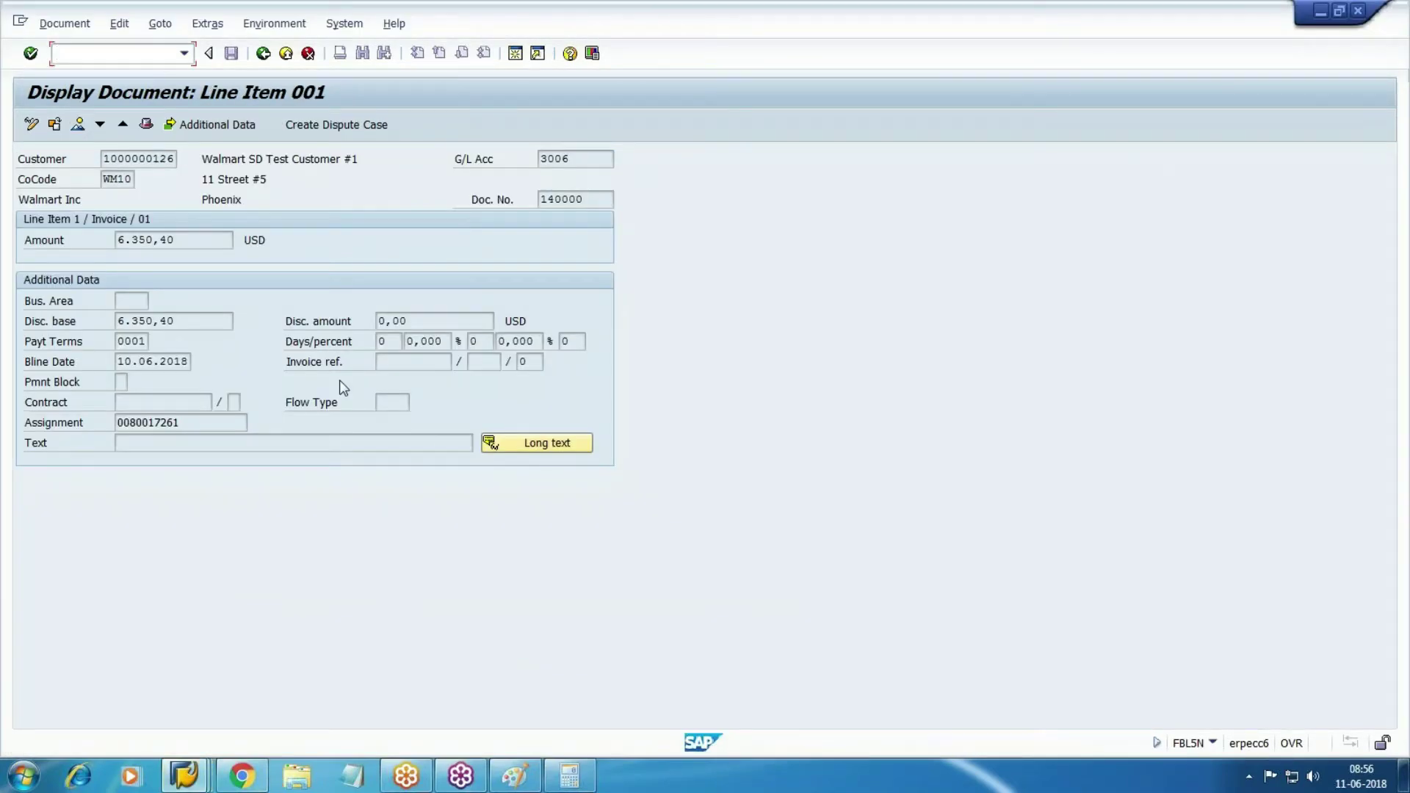
key(F3)
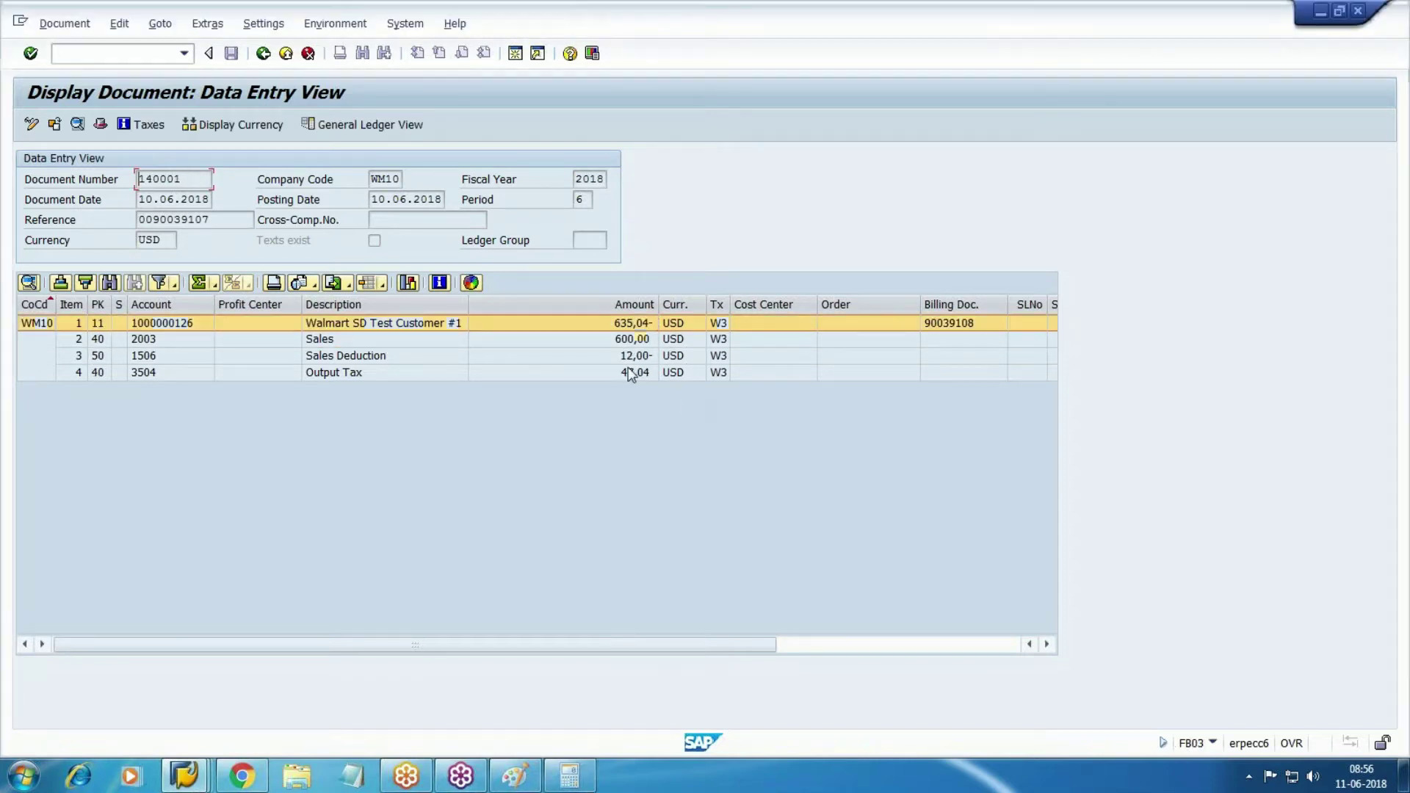
Compare the Sales, Sales Deduction and Output Tax lines of documents 140001 and 140000
click(626, 342)
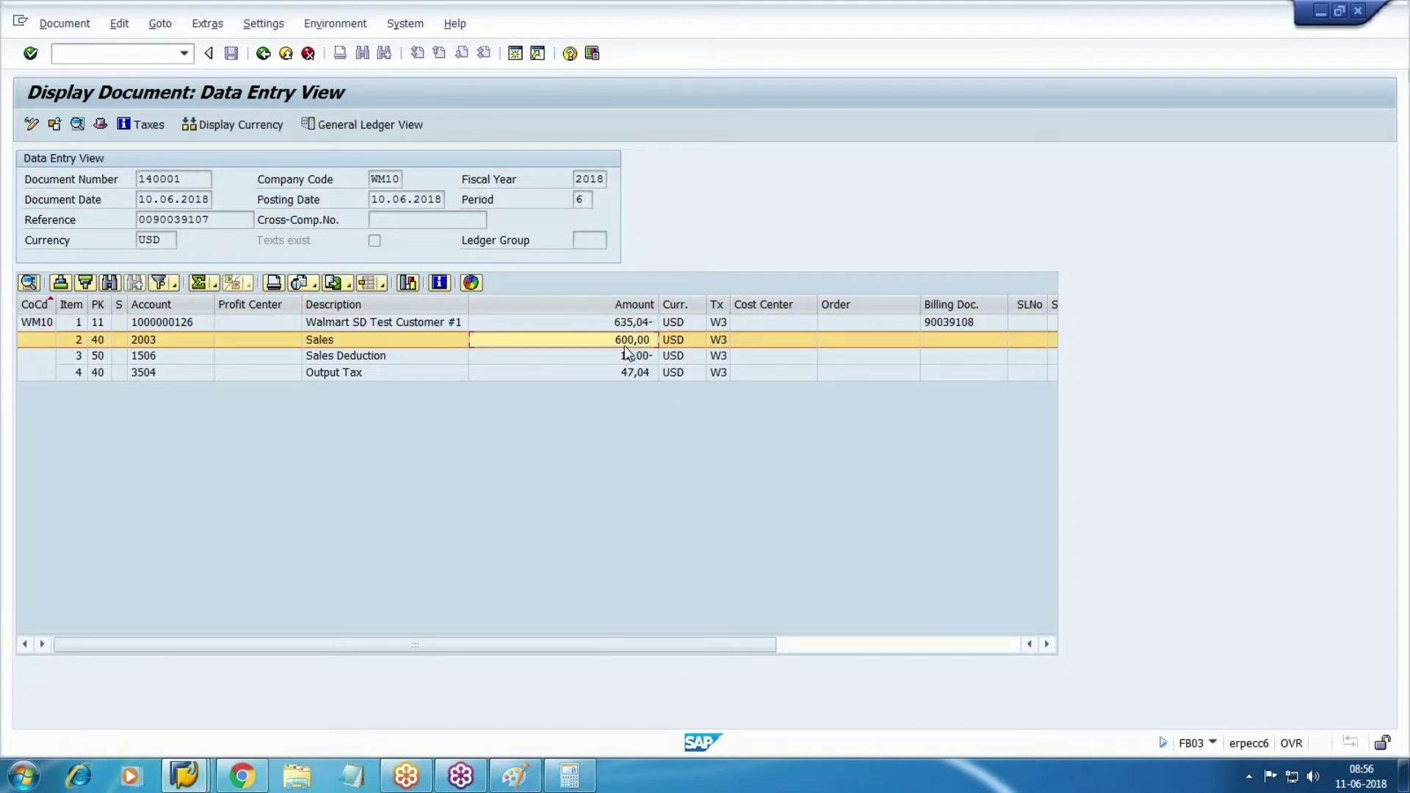
click(369, 357)
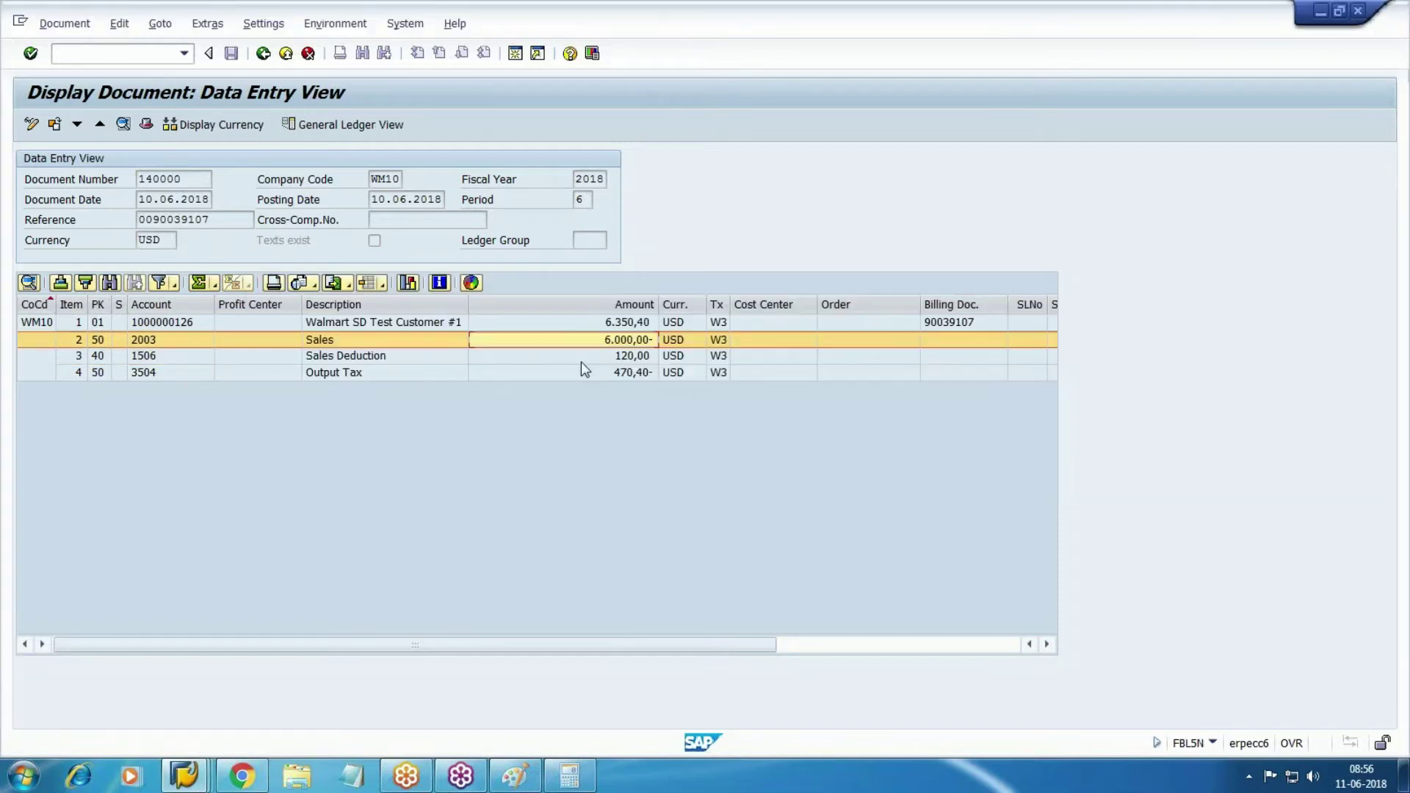
click(615, 356)
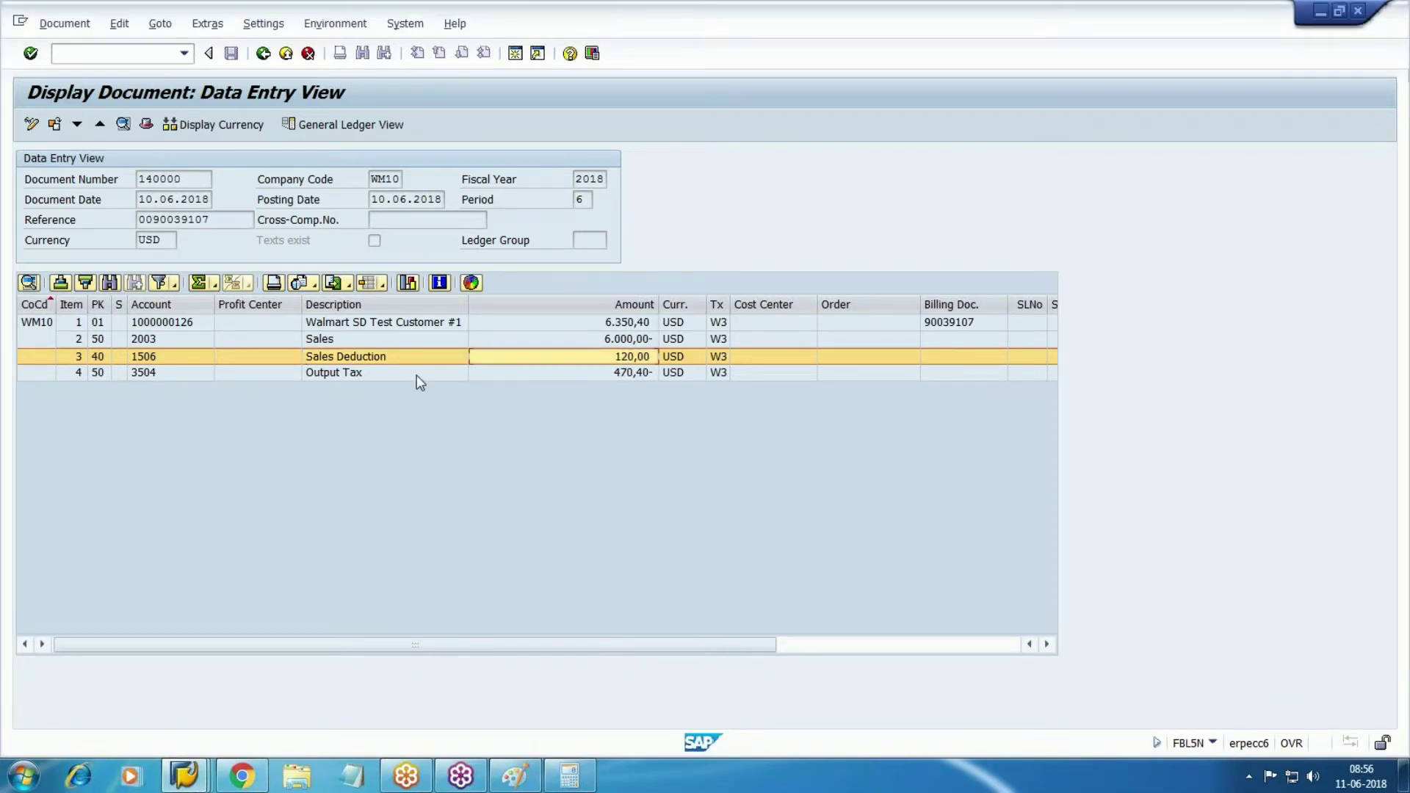
click(610, 375)
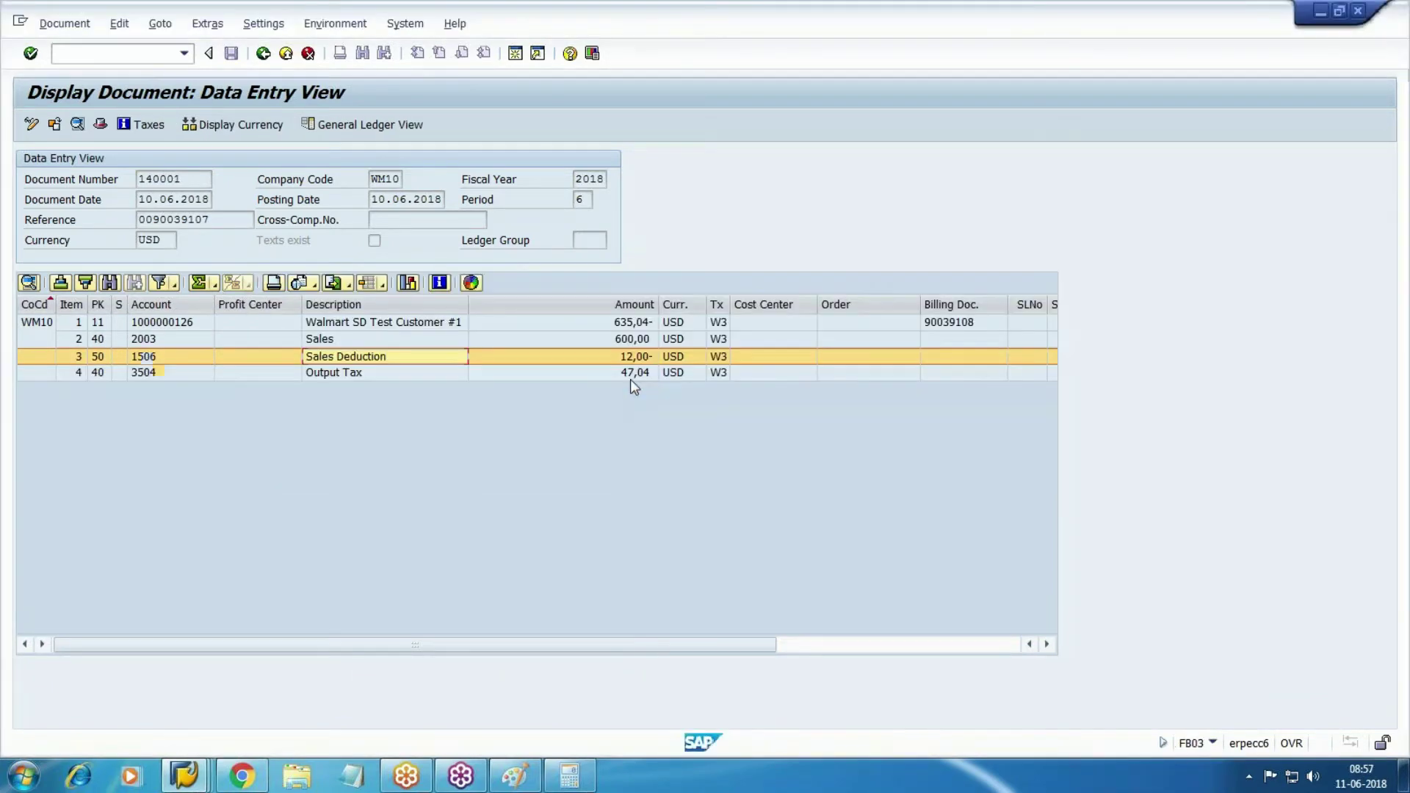
click(617, 374)
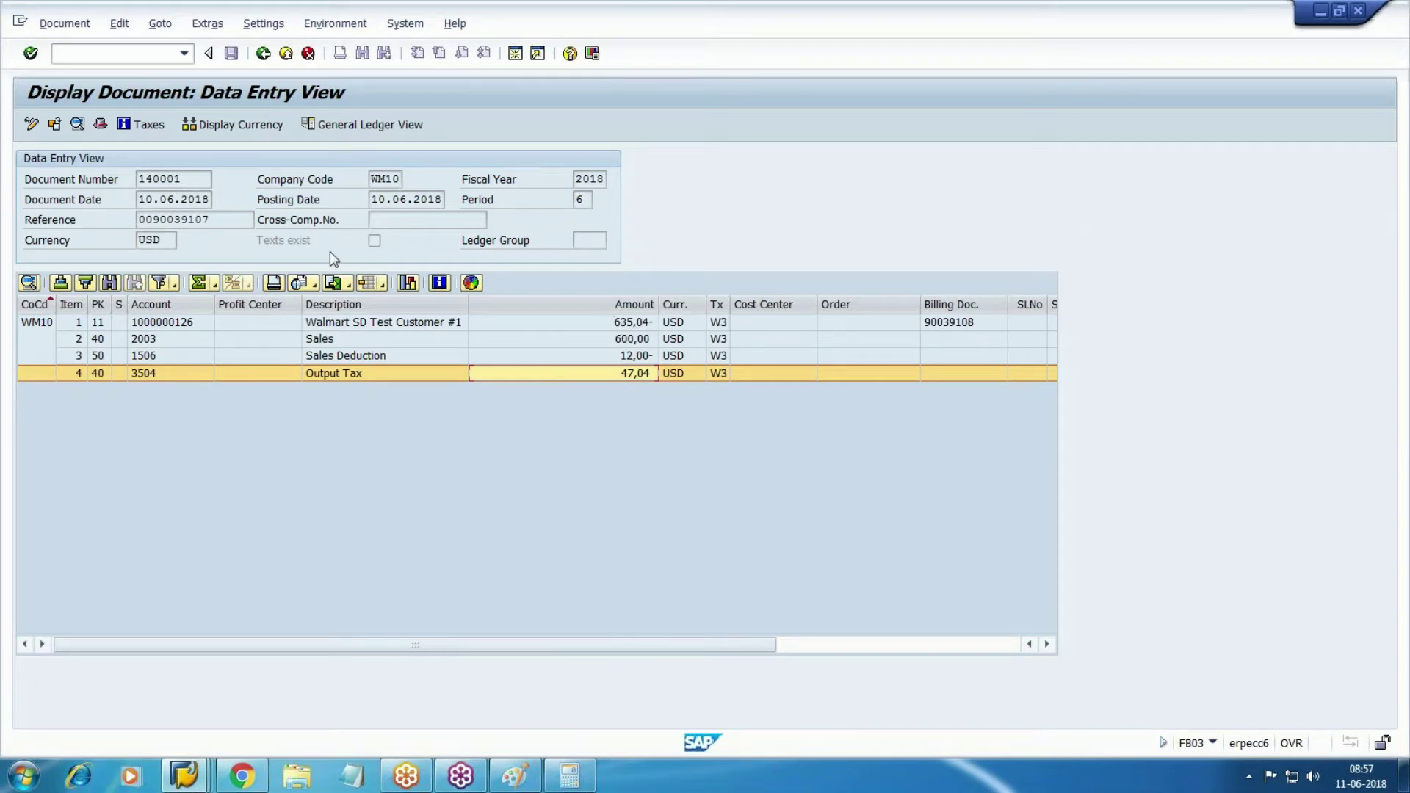
click(263, 53)
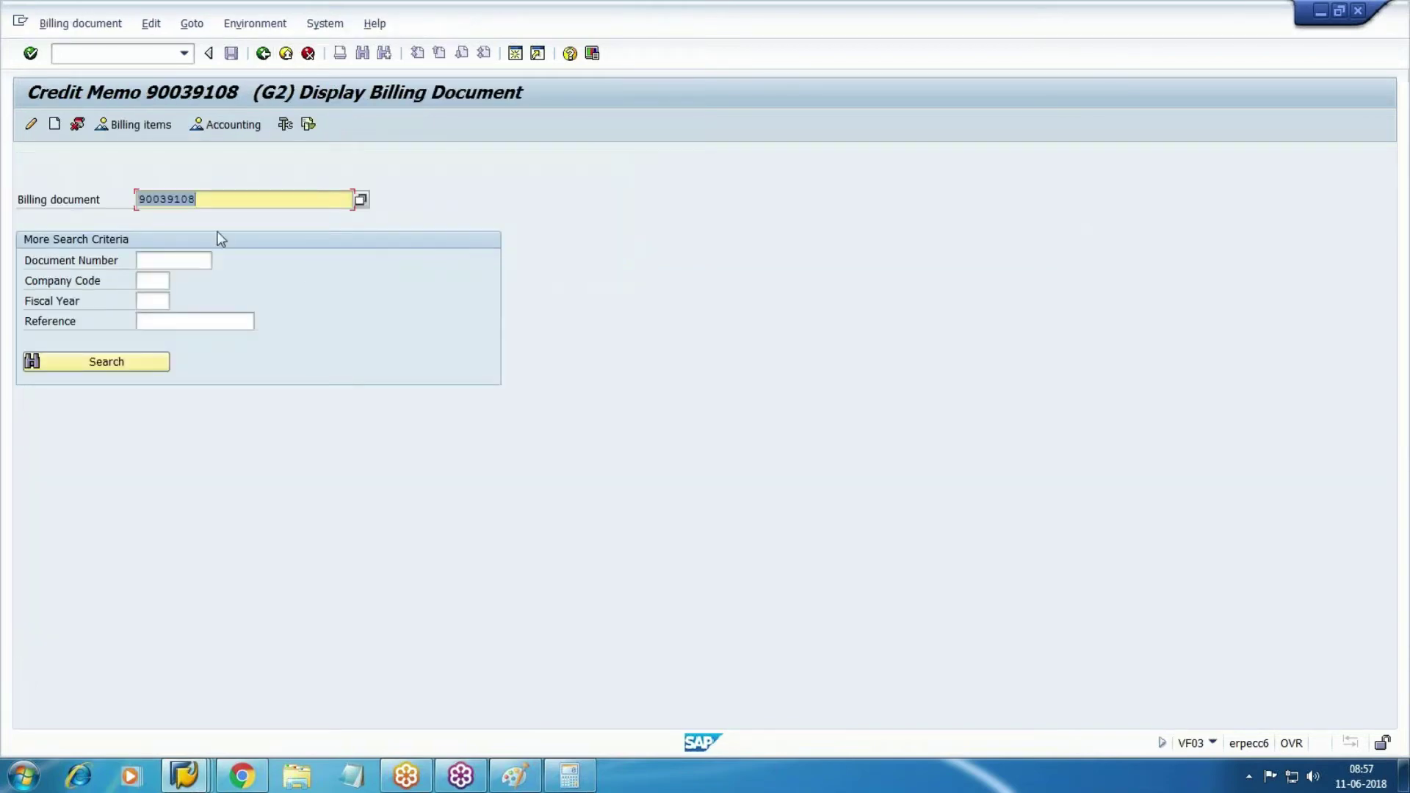
mouse_move(184, 775)
click(496, 682)
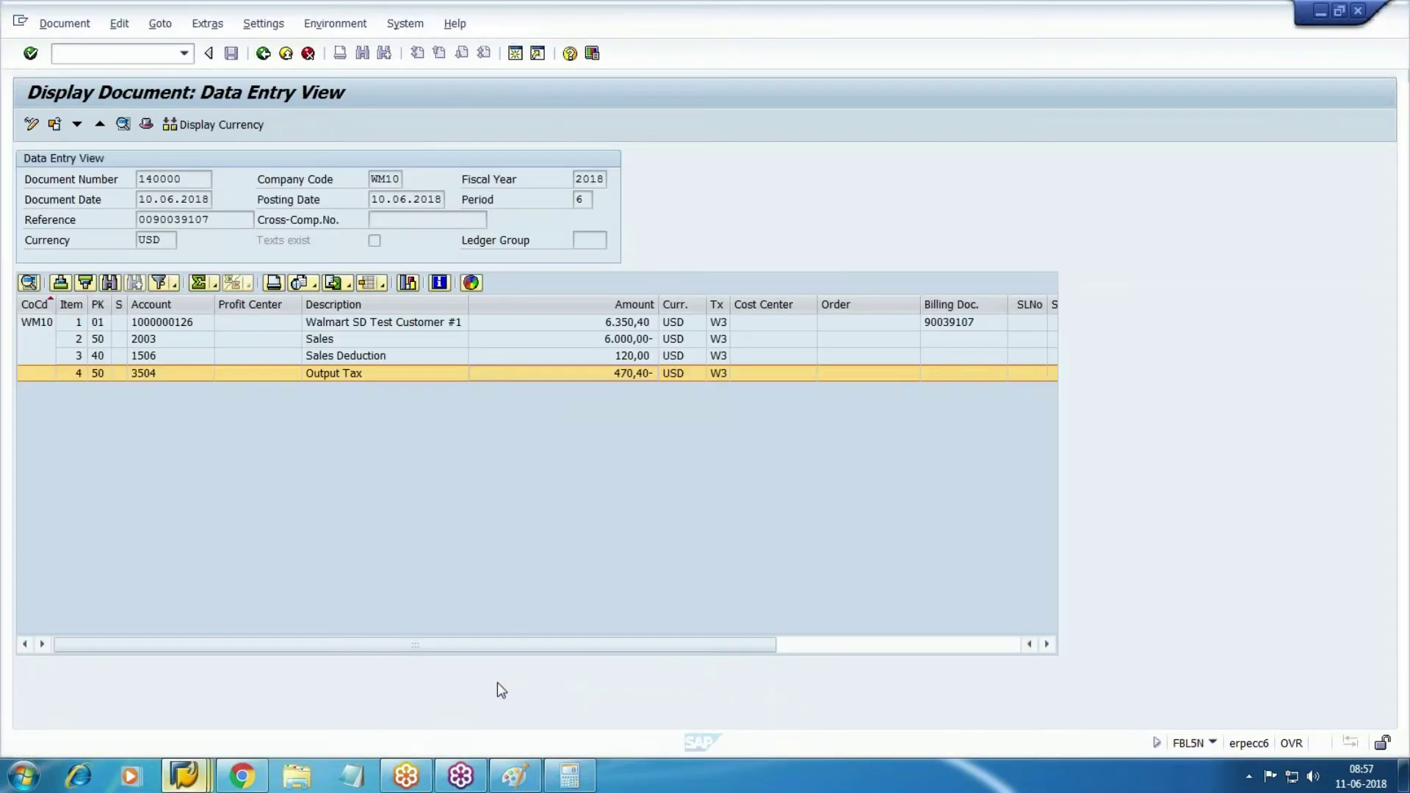
key(F3)
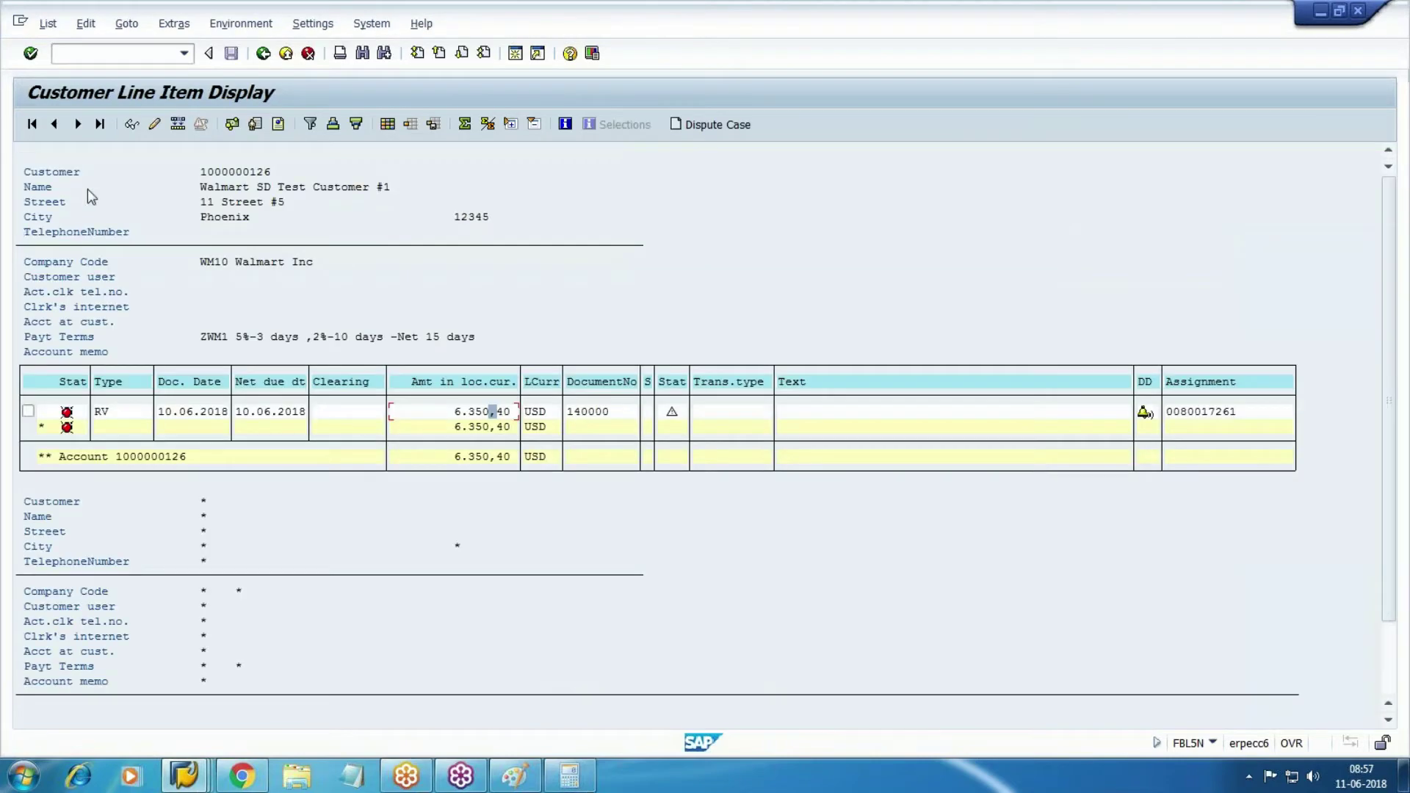
Refresh the customer line-item list and copy the amounts of both open items
click(47, 23)
click(72, 70)
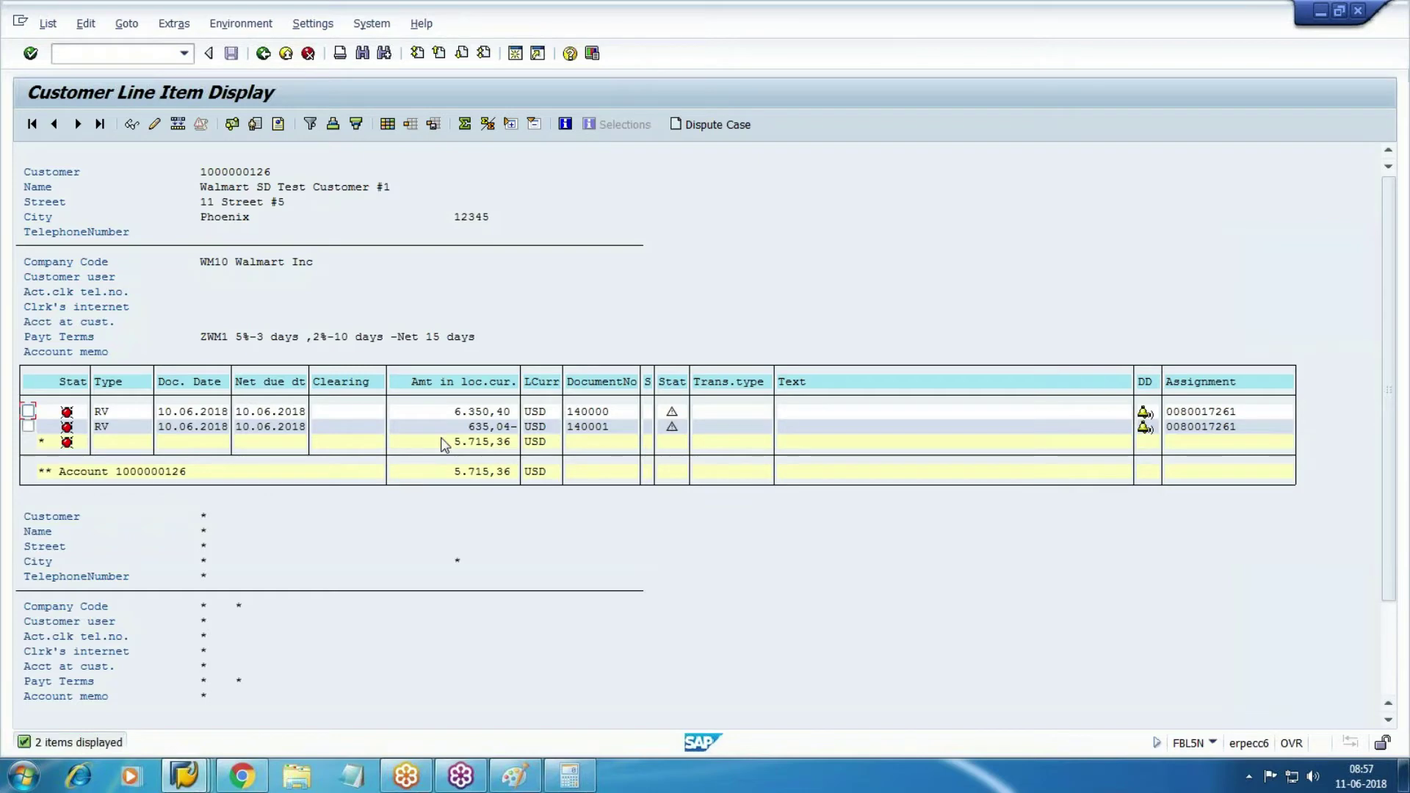
drag(444, 432, 795, 418)
key(ctrl+c)
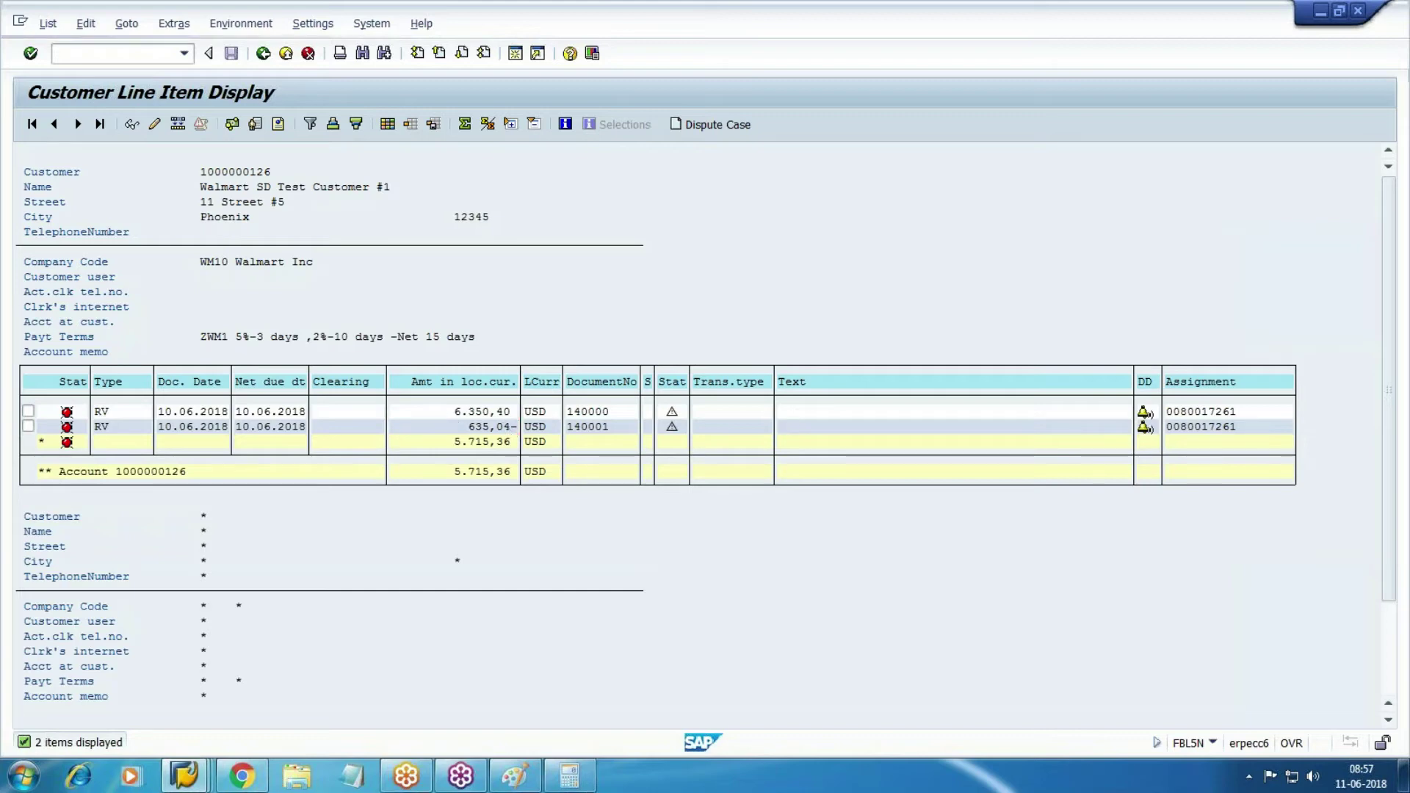
Inspect credit memo 140001's entries, copy the net total 5.715,36, and switch to the credit memo window
key(F2)
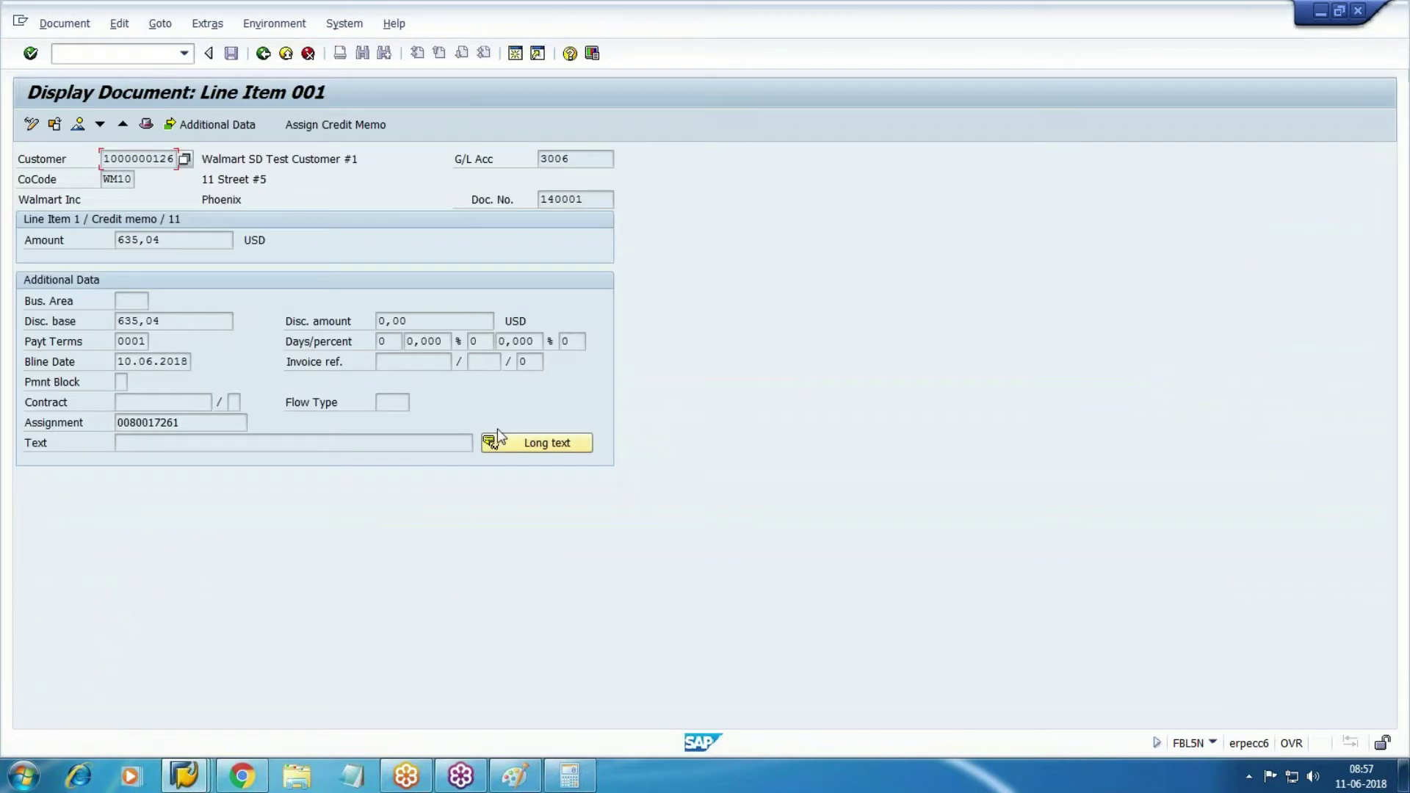
key(F3)
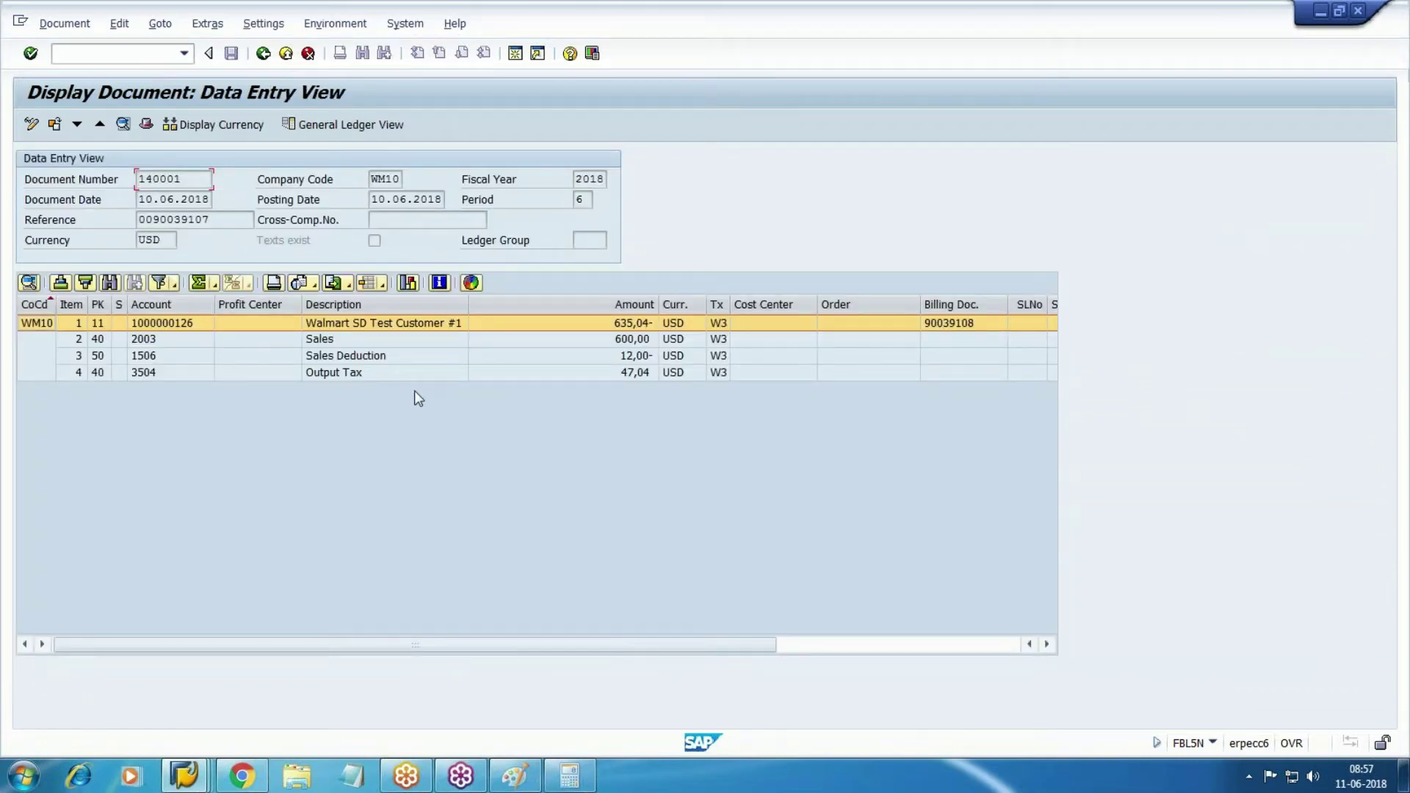
key(F3)
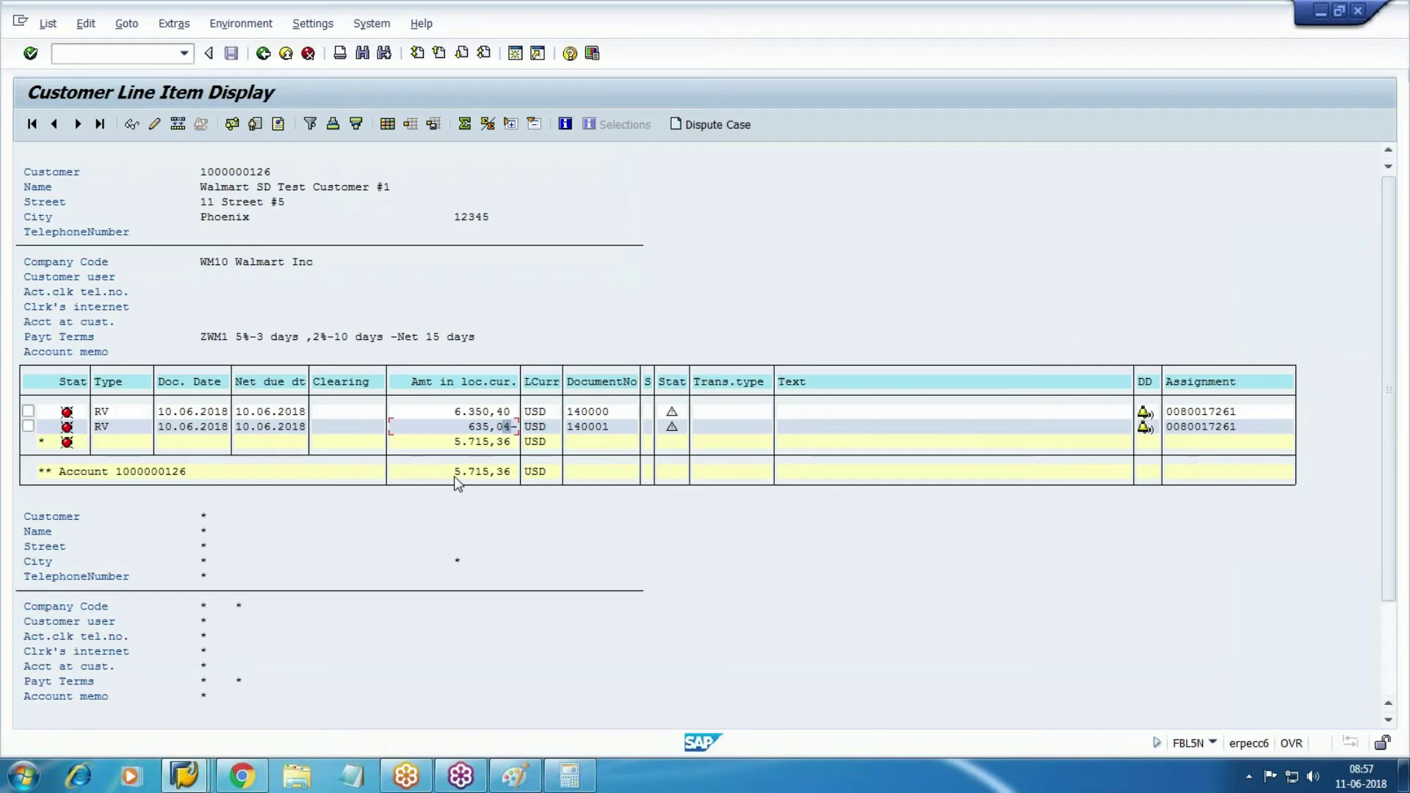
drag(455, 479, 627, 476)
key(ctrl+c)
click(184, 775)
click(676, 705)
Start F-28 with document date 10.06.2018, the clearing text and the Cash G/L bank account
click(109, 53)
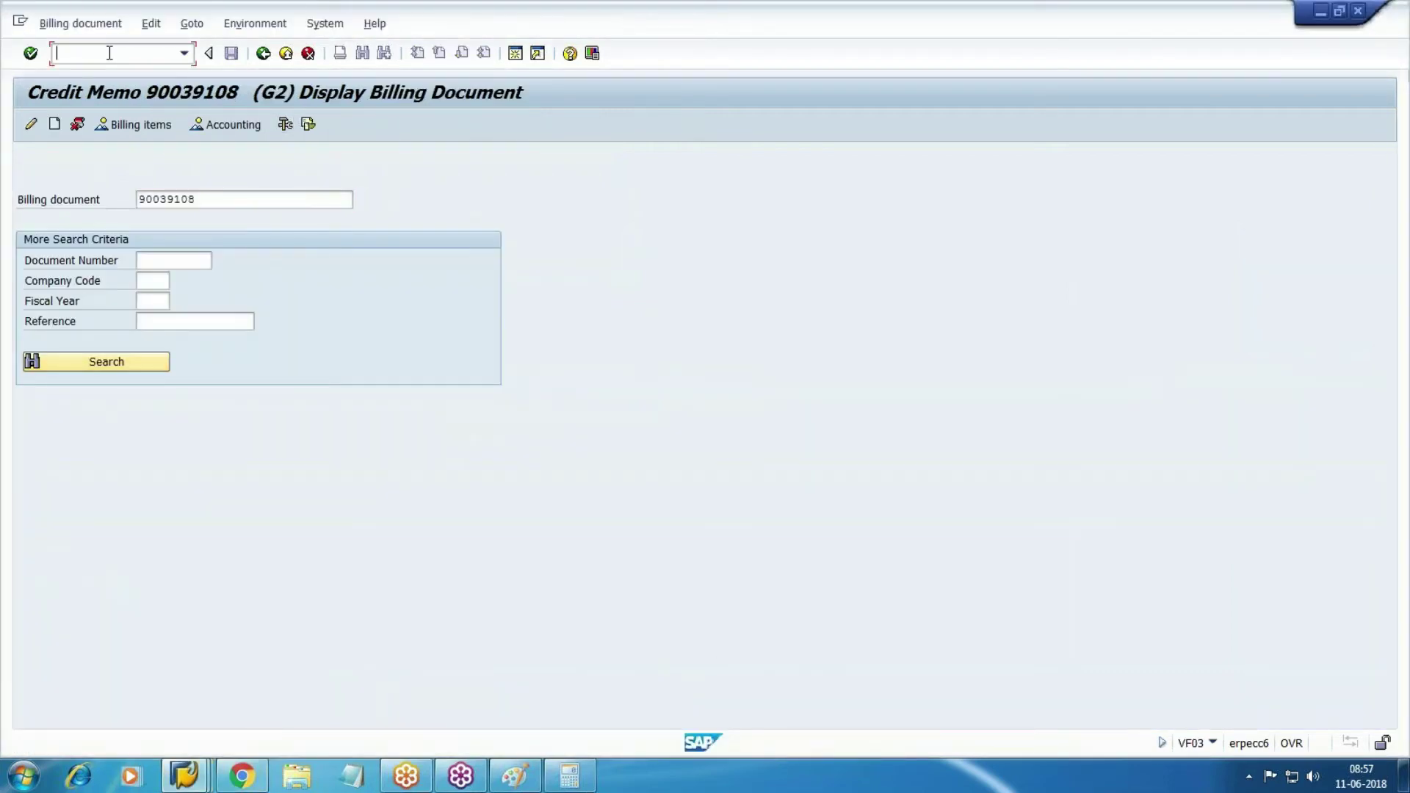
text(/NF-28)
key(Return)
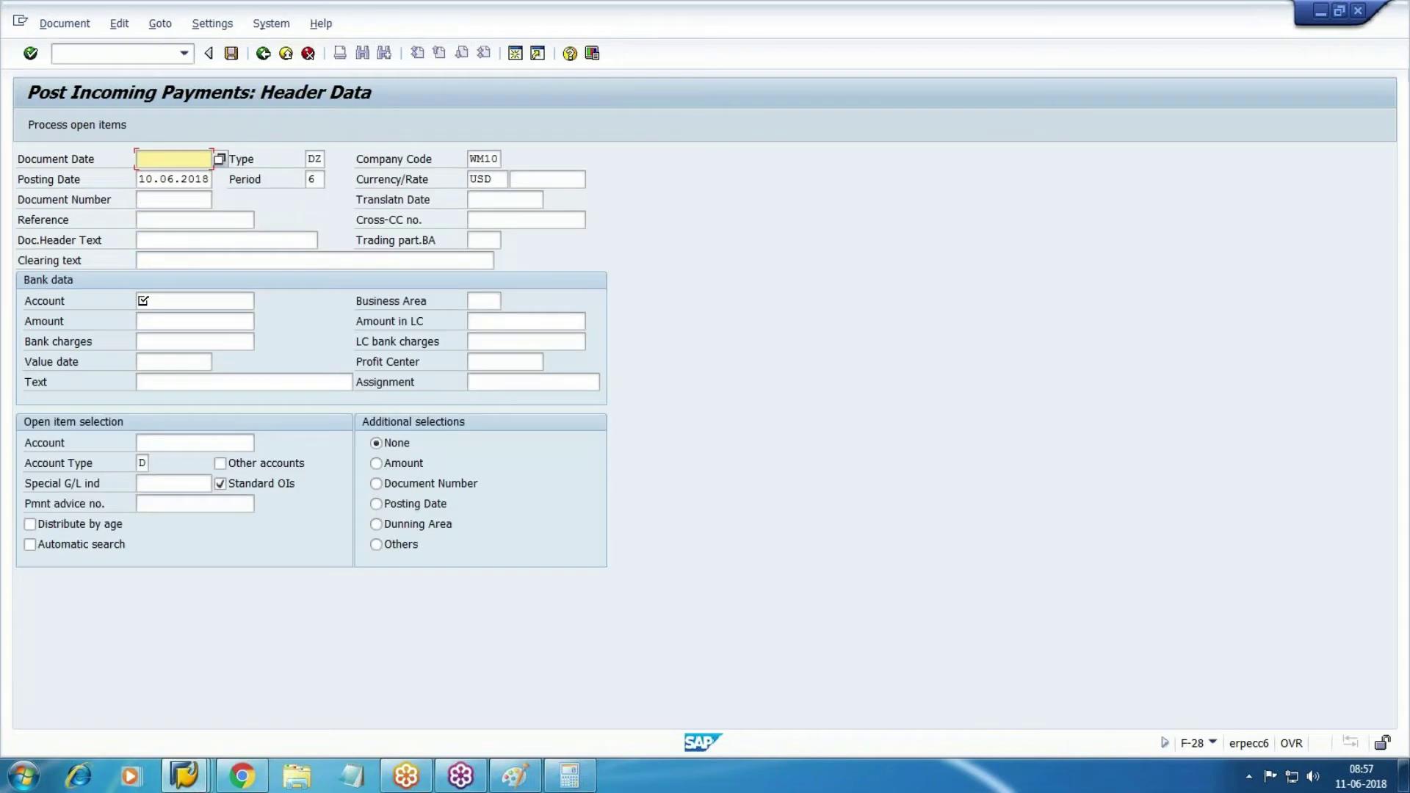
text(10)
key(Down)
key(Tab)
key(Tab)
key(Tab)
key(Tab)
key(Tab)
key(Tab)
key(Tab)
key(Tab)
key(Tab)
key(Tab)
key(Tab)
key(Tab)
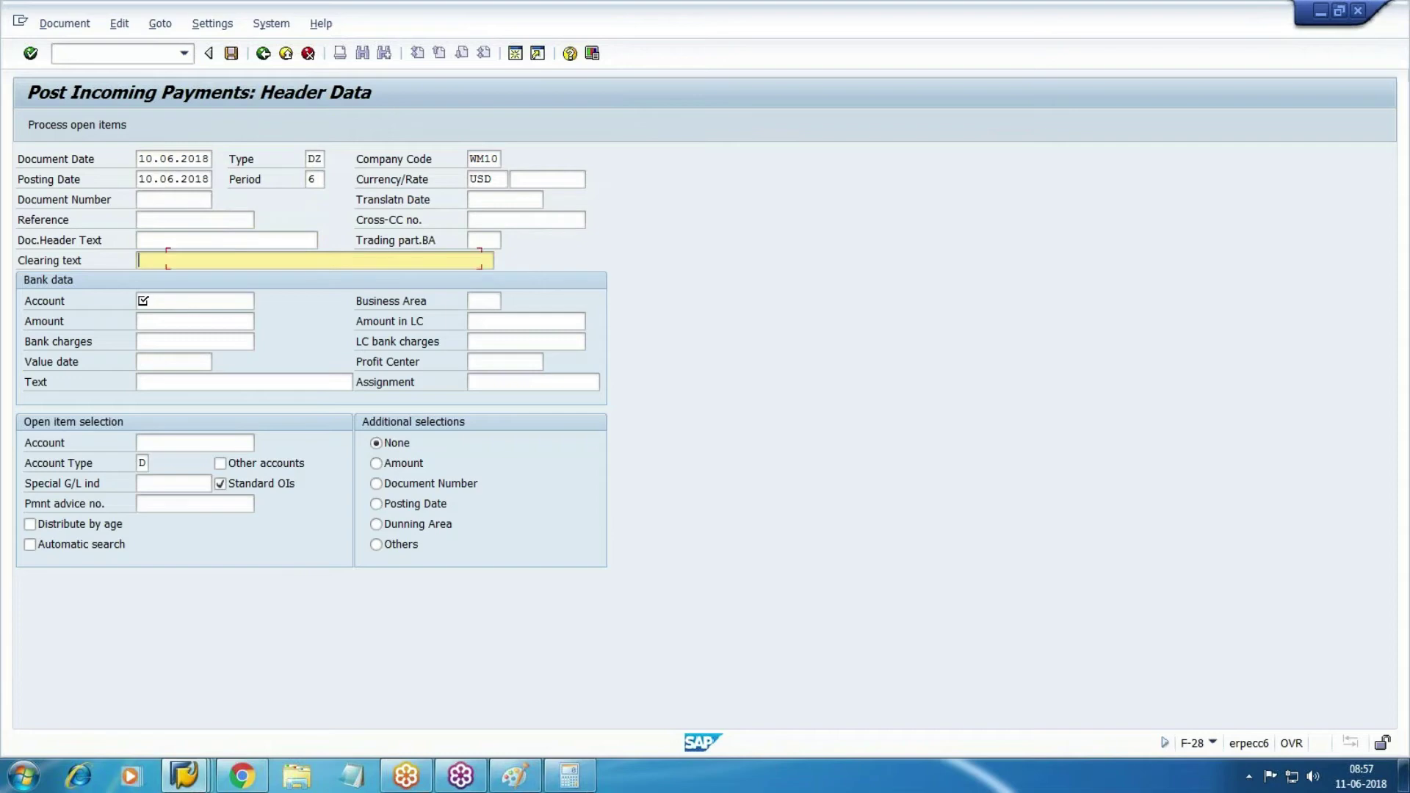
text(co)
key(Tab)
key(Tab)
key(shift+Tab)
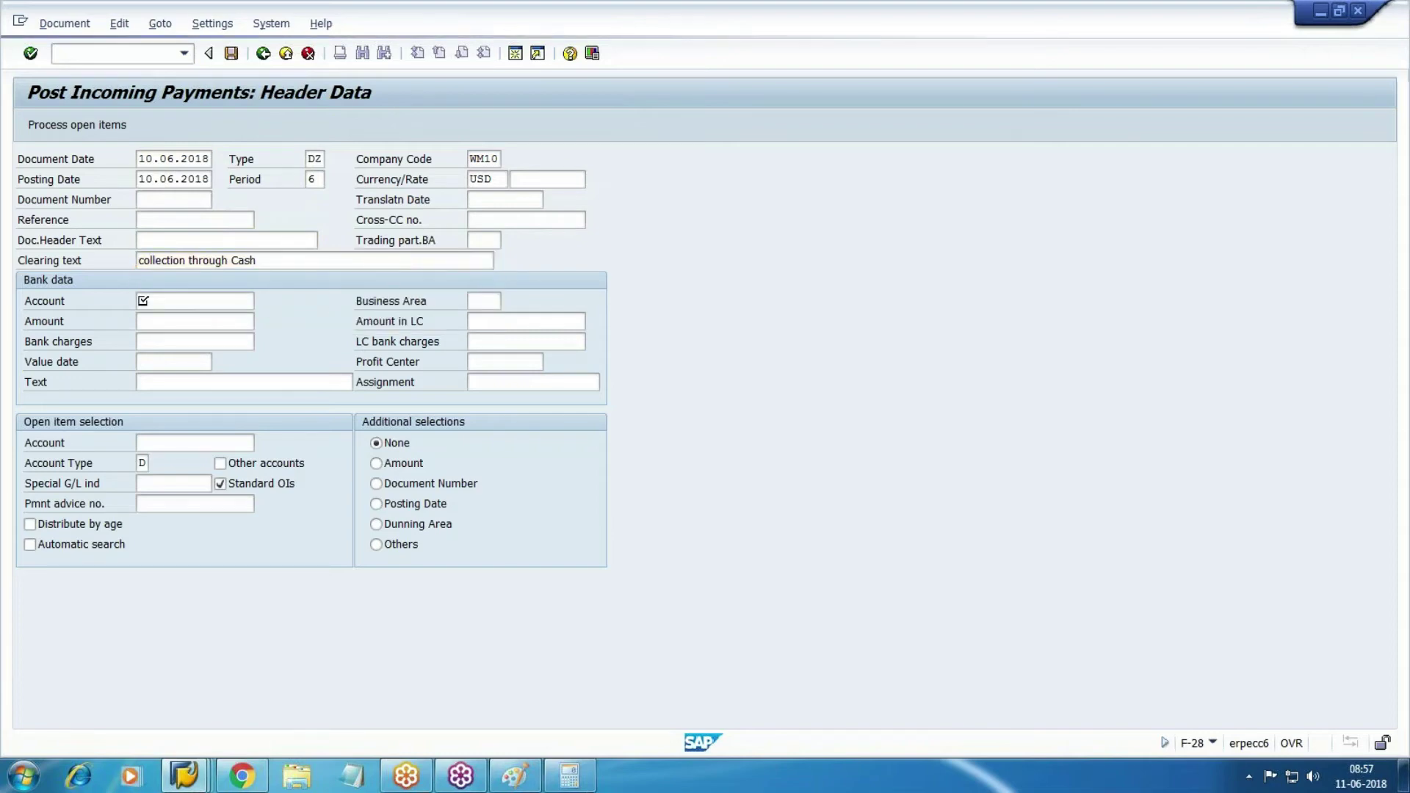
key(F4)
key(Return)
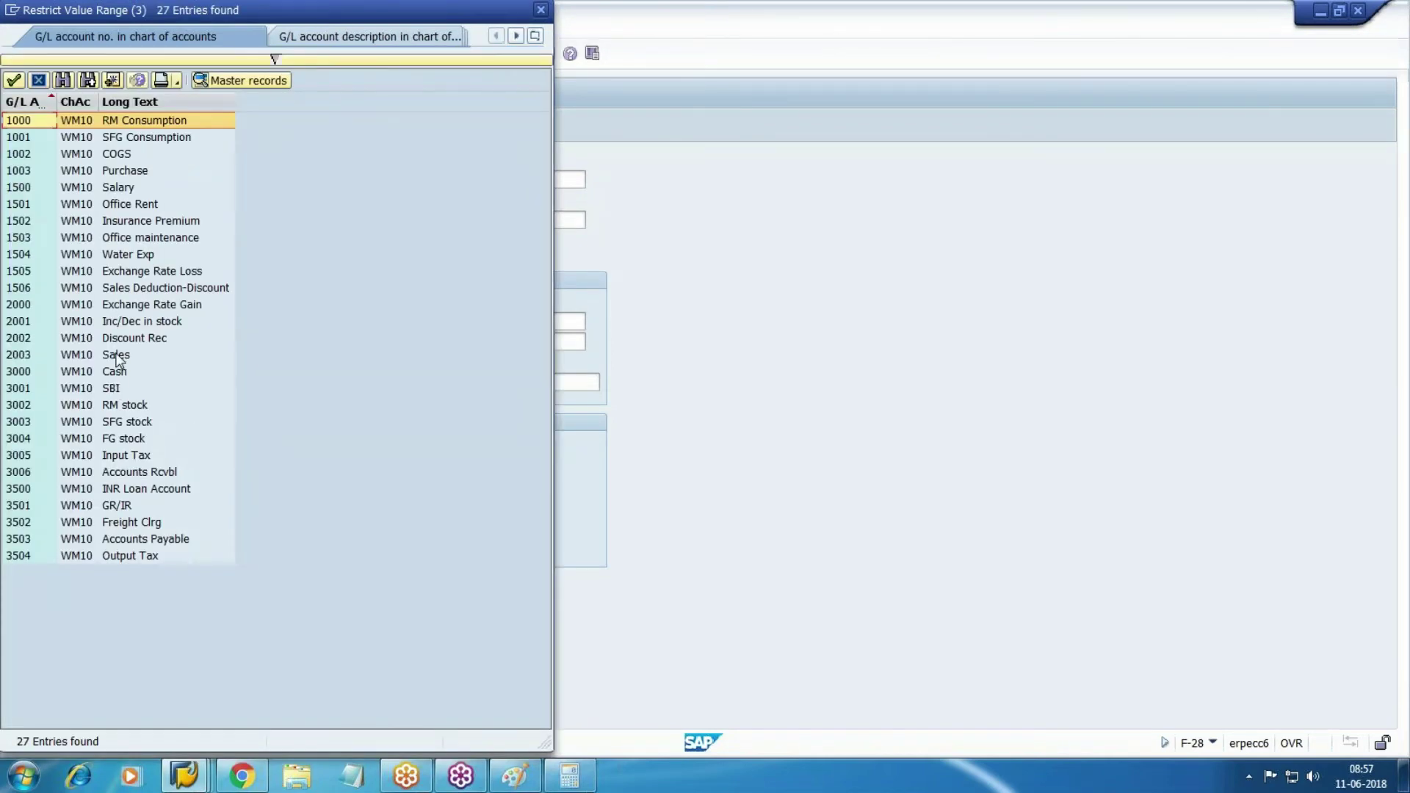
double_click(113, 369)
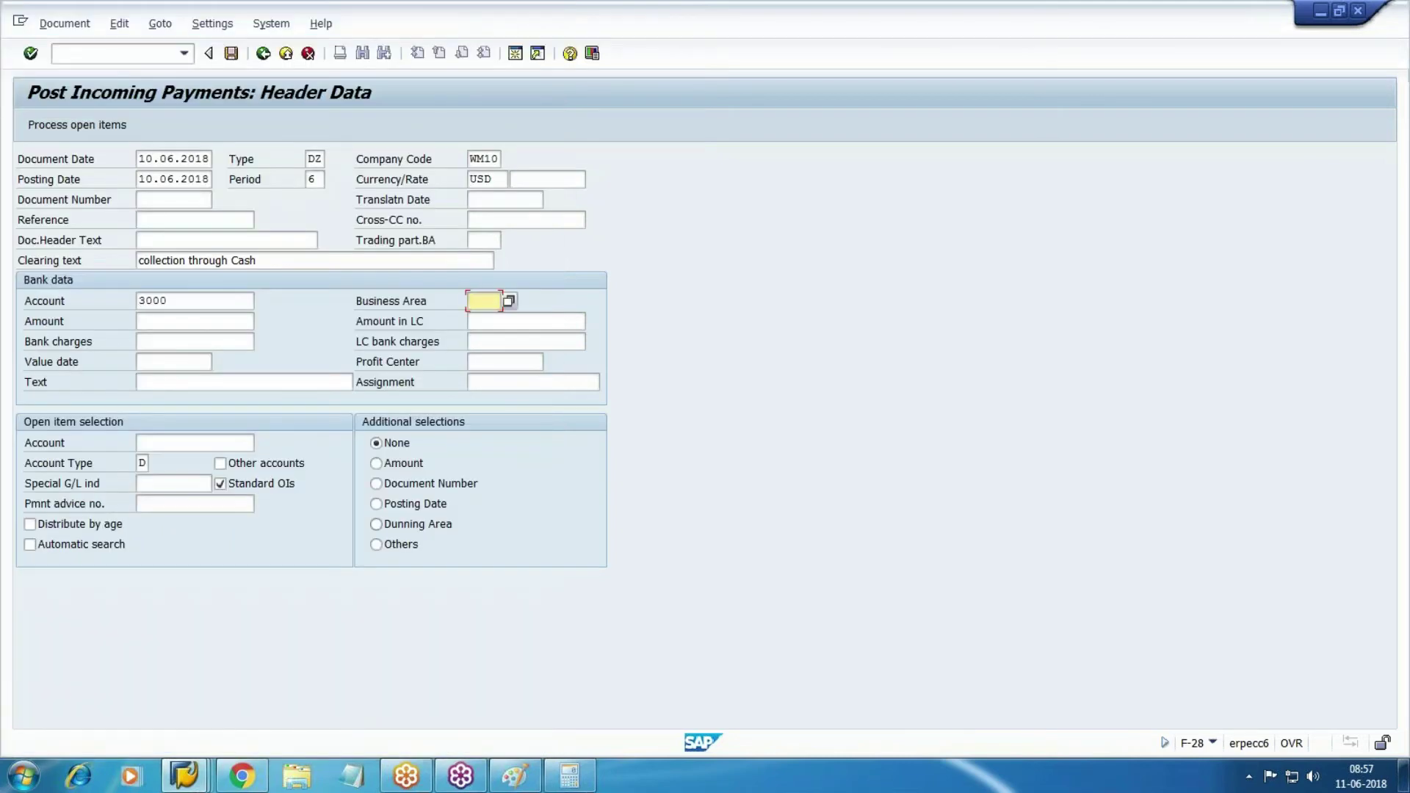
Enter payment amount 5715,36 and item text 'cash'
click(194, 321)
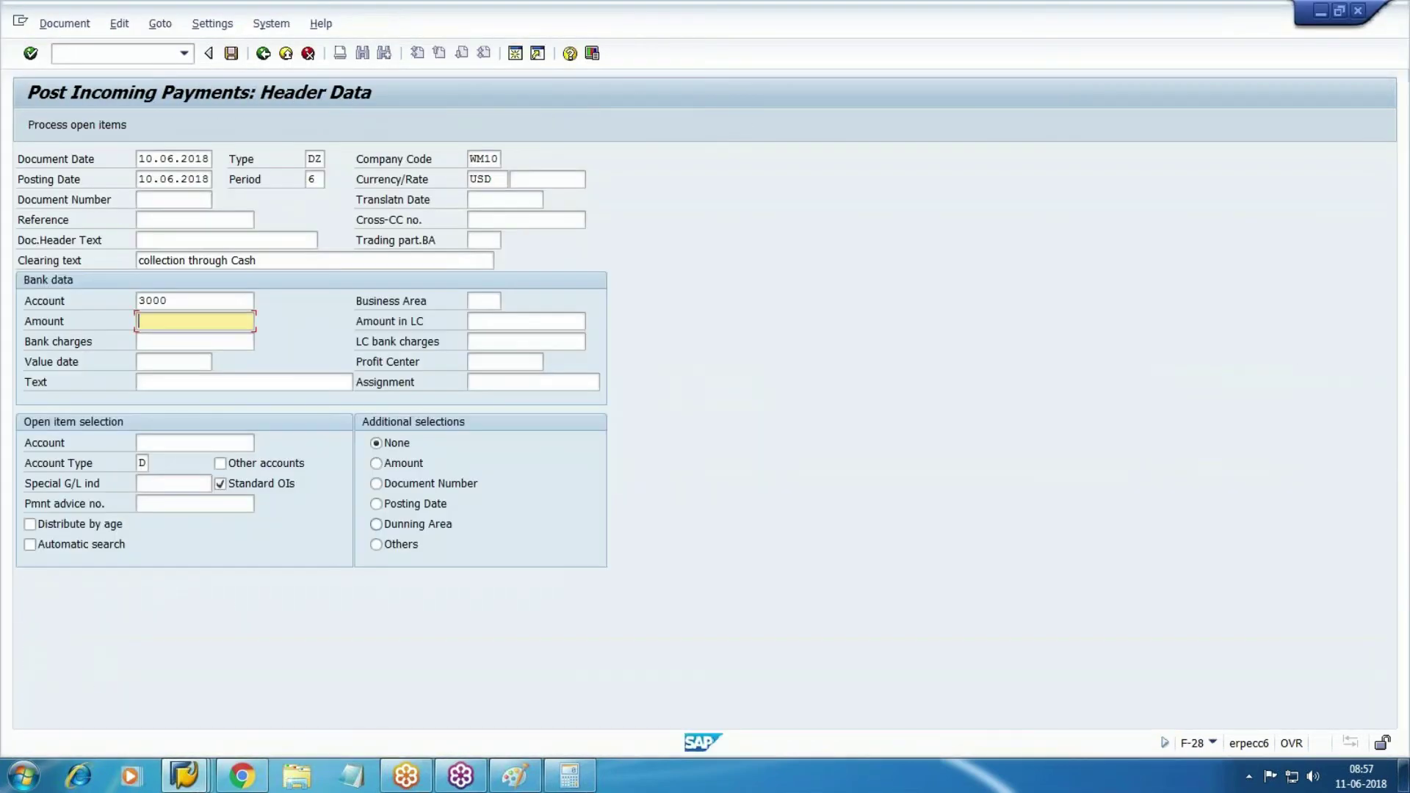
text(57)
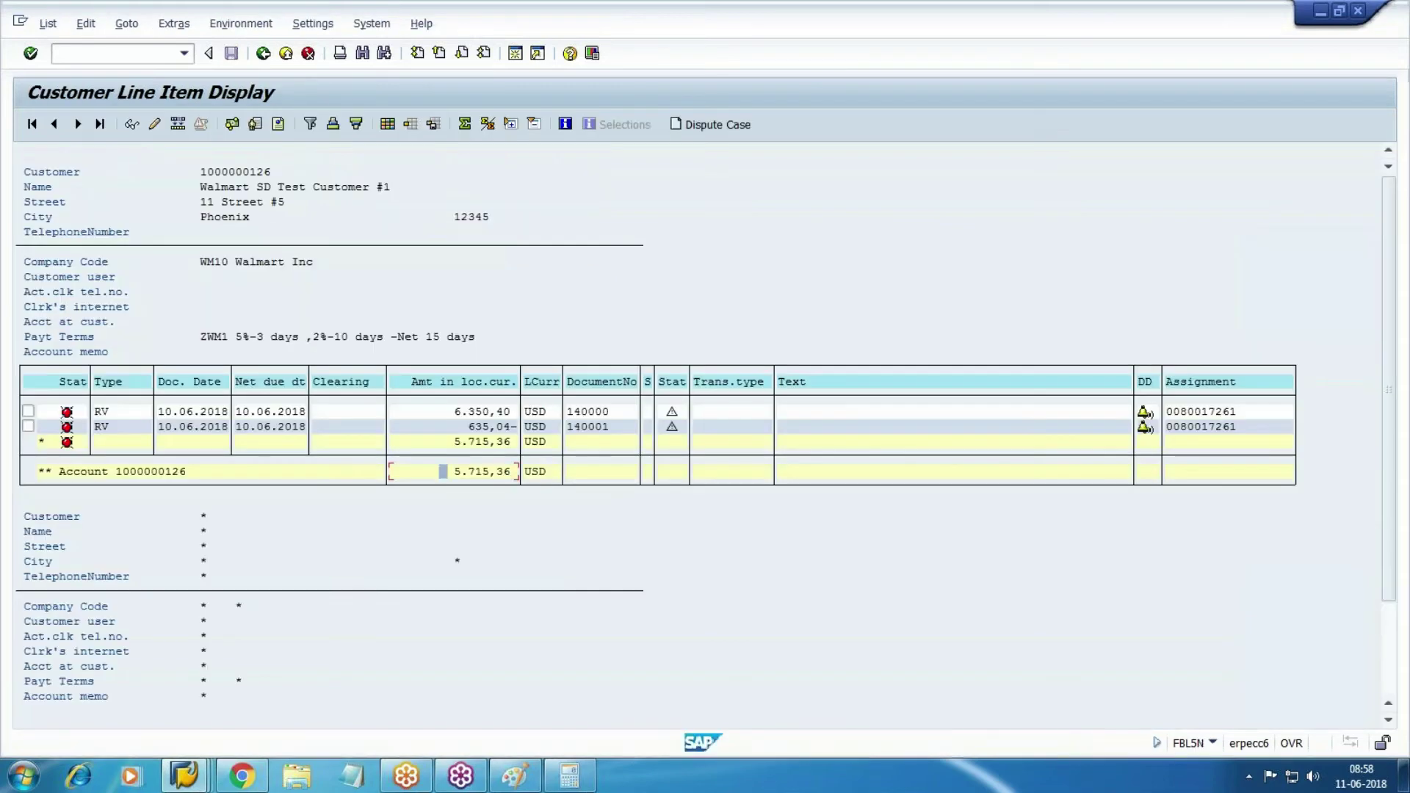
key(alt+Tab)
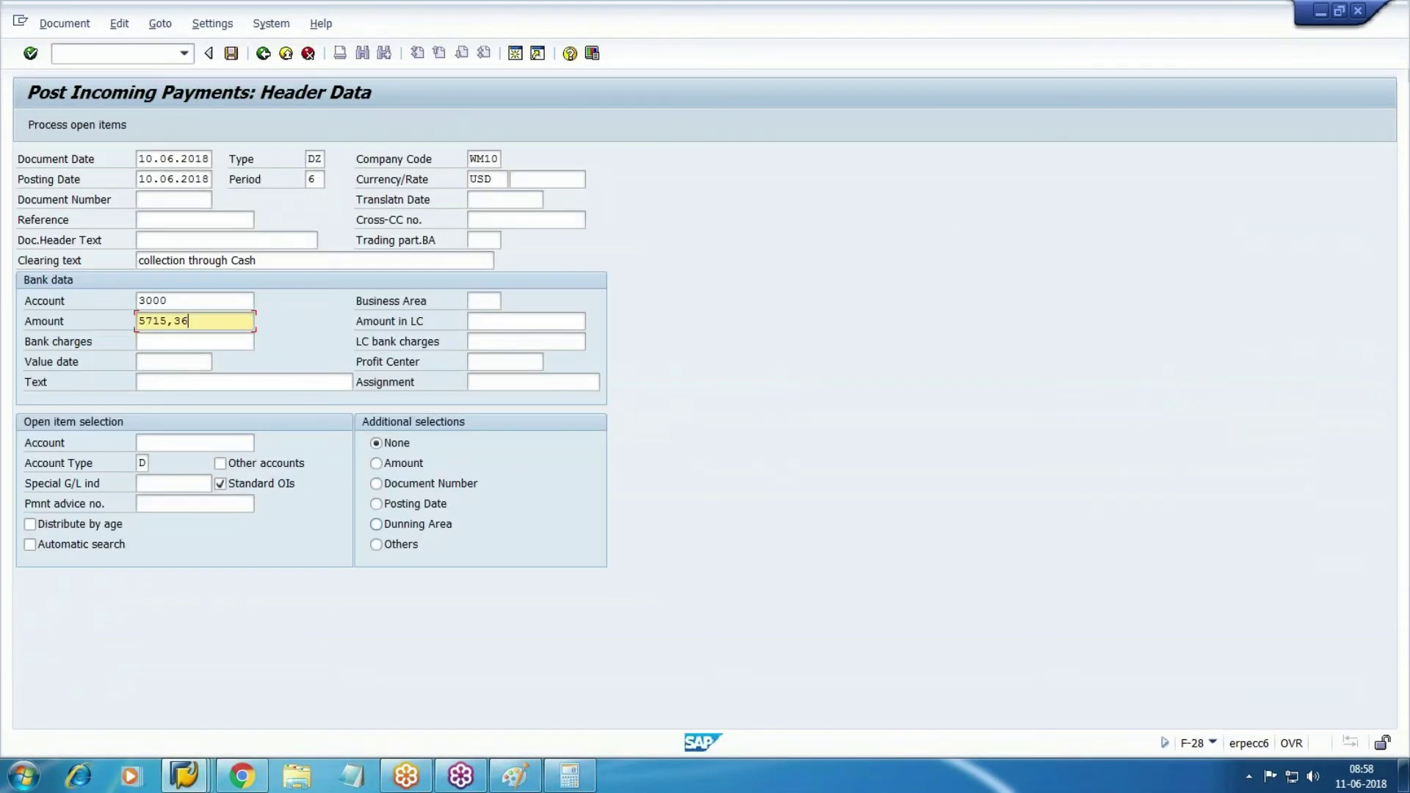
key(Tab)
key(Tab)
key(Tab)
text(cash)
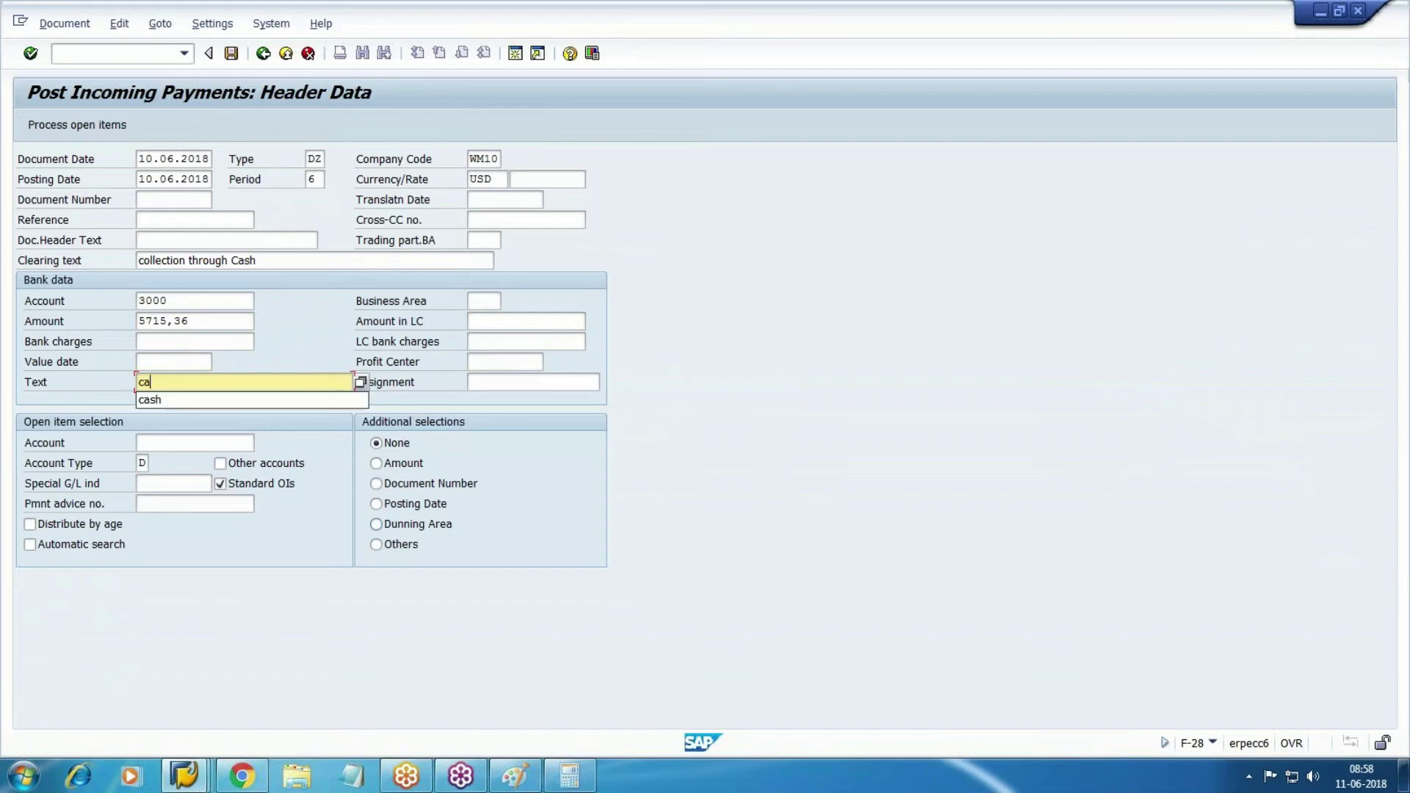
key(Tab)
Choose the customer in company code WM10, process its open items, and post the payment
key(F4)
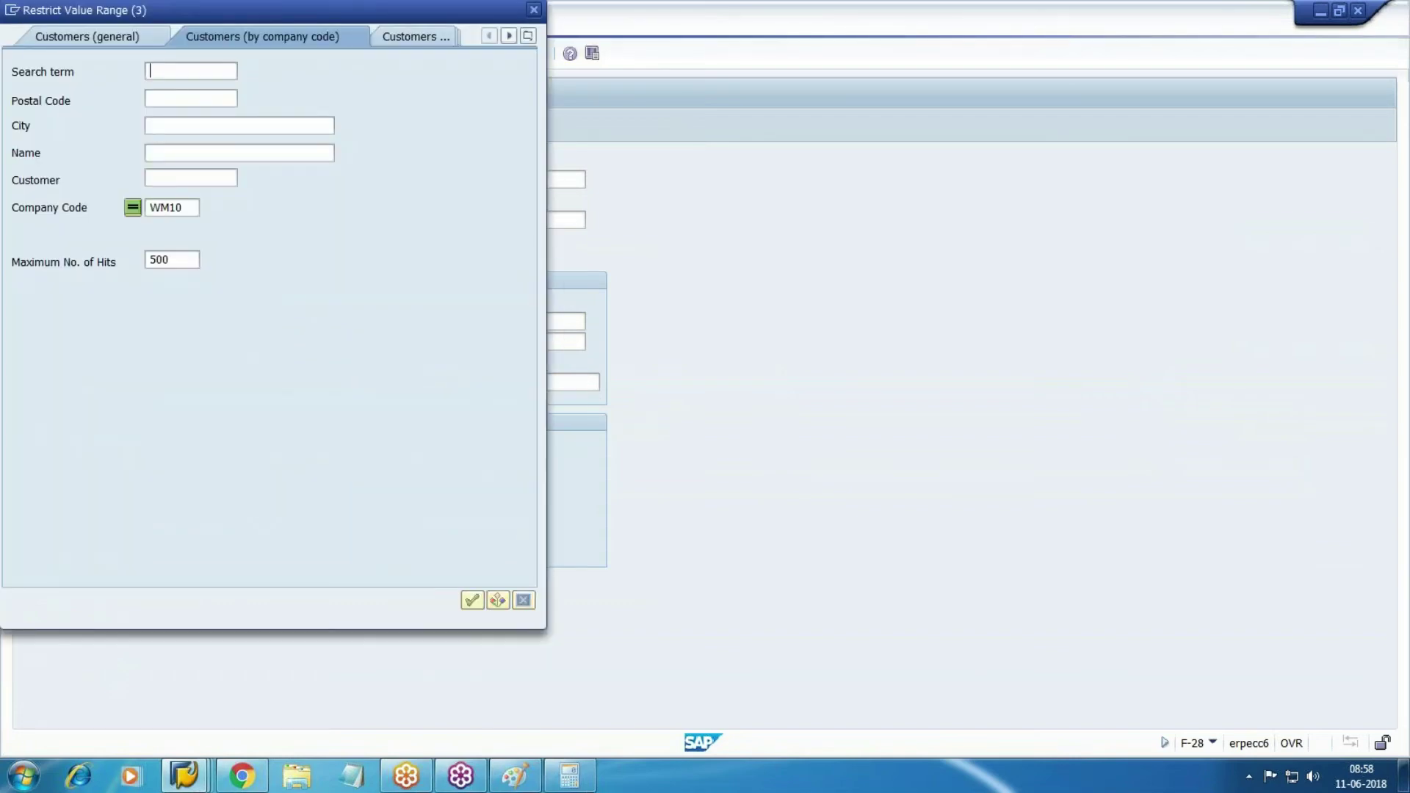
key(Return)
double_click(145, 176)
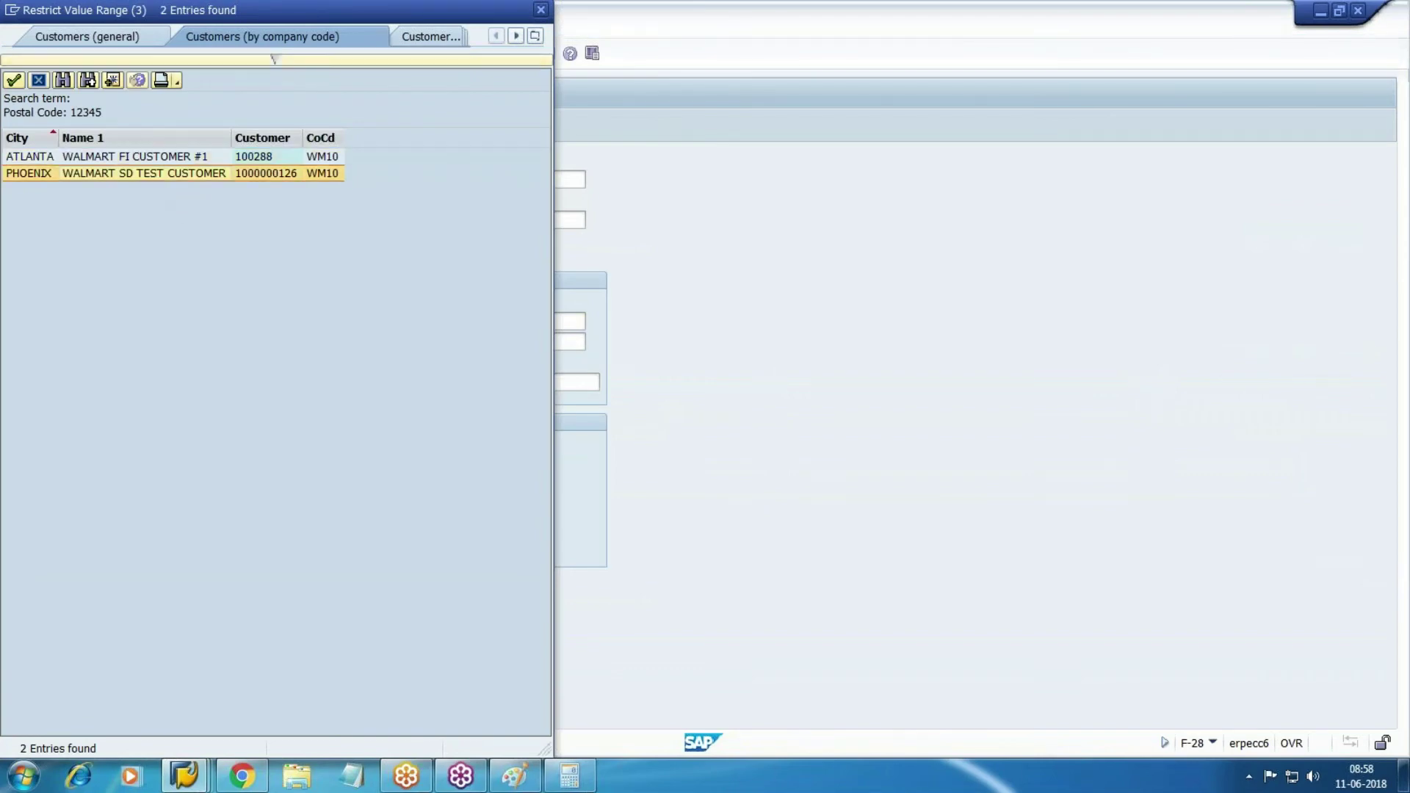
key(shift+F4)
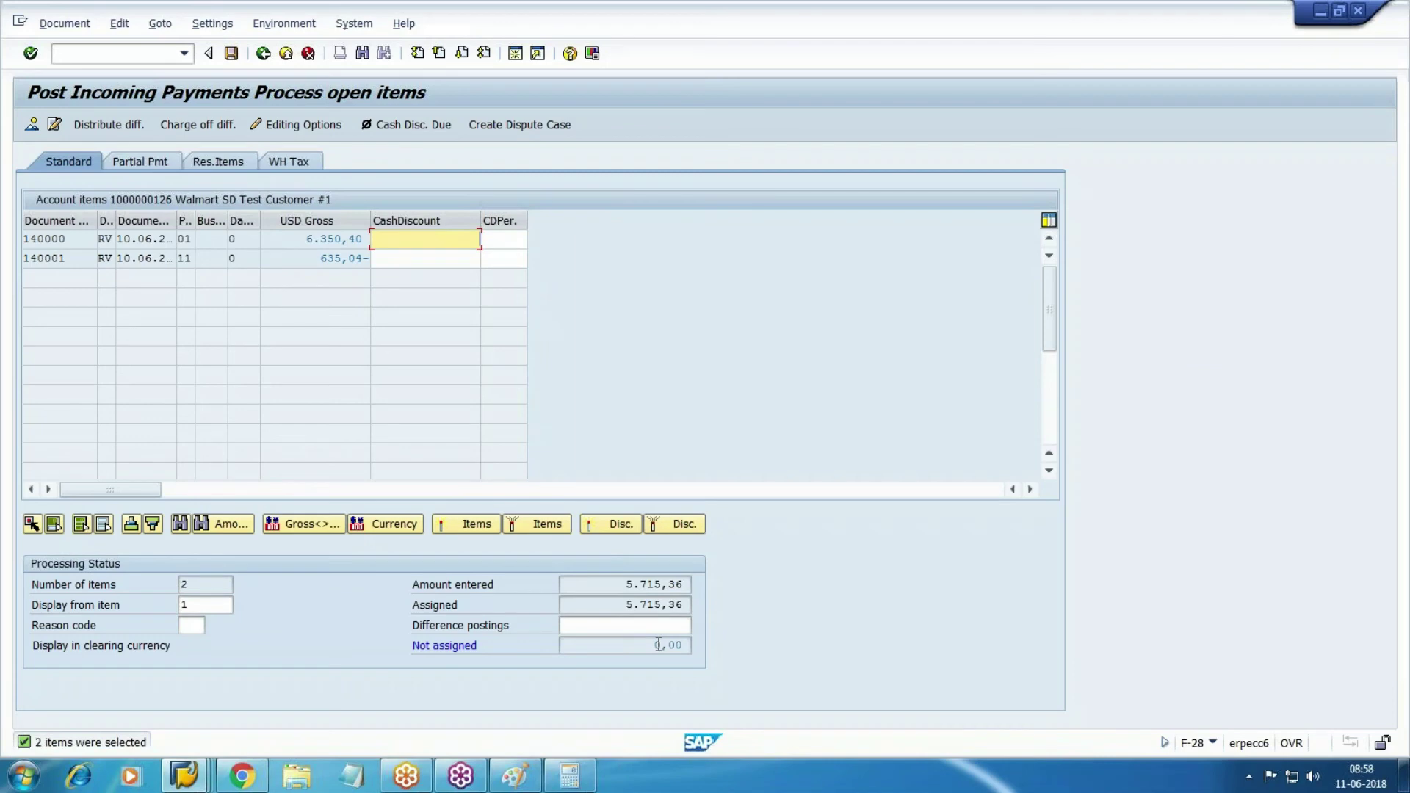
click(230, 54)
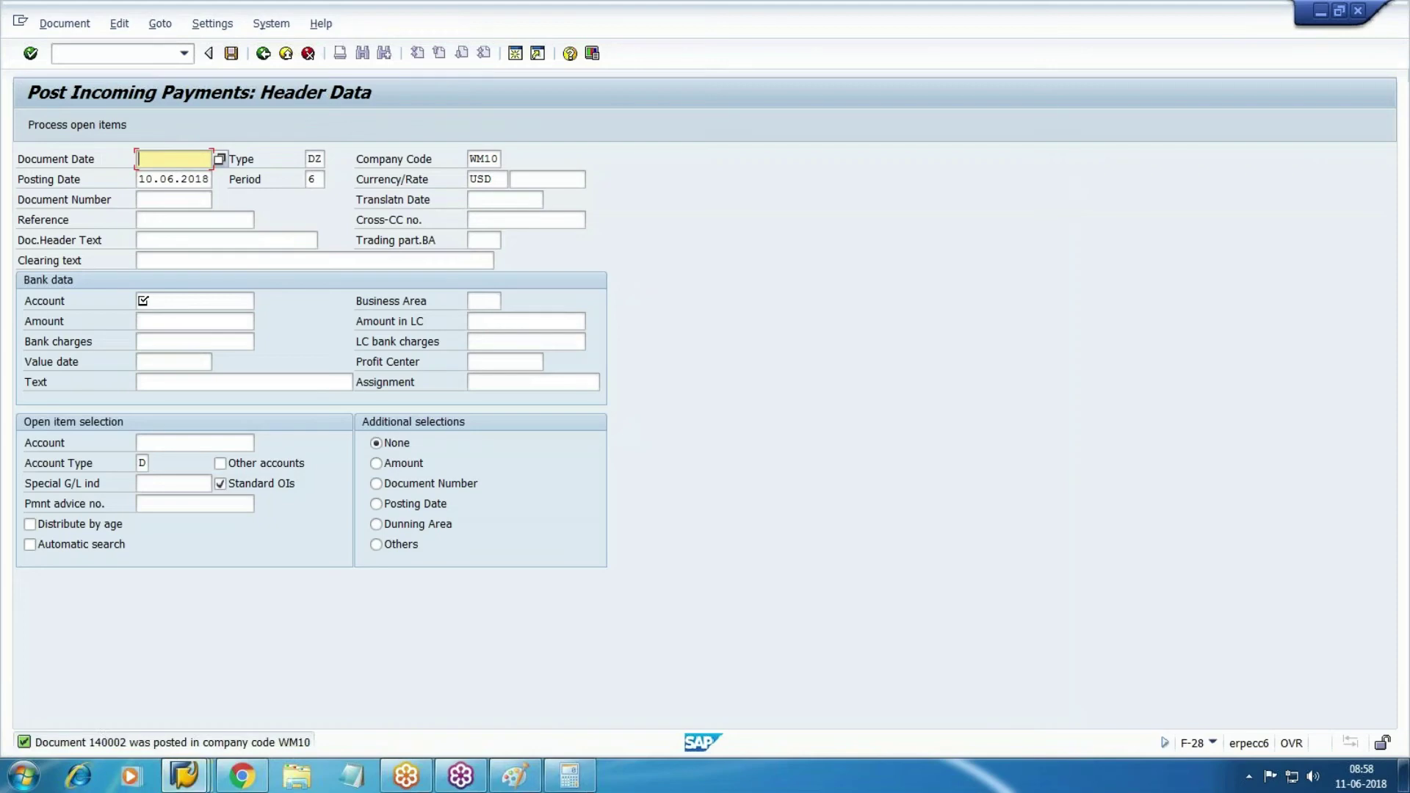
Back the G/L account line-item report out to its selection screen
mouse_move(184, 774)
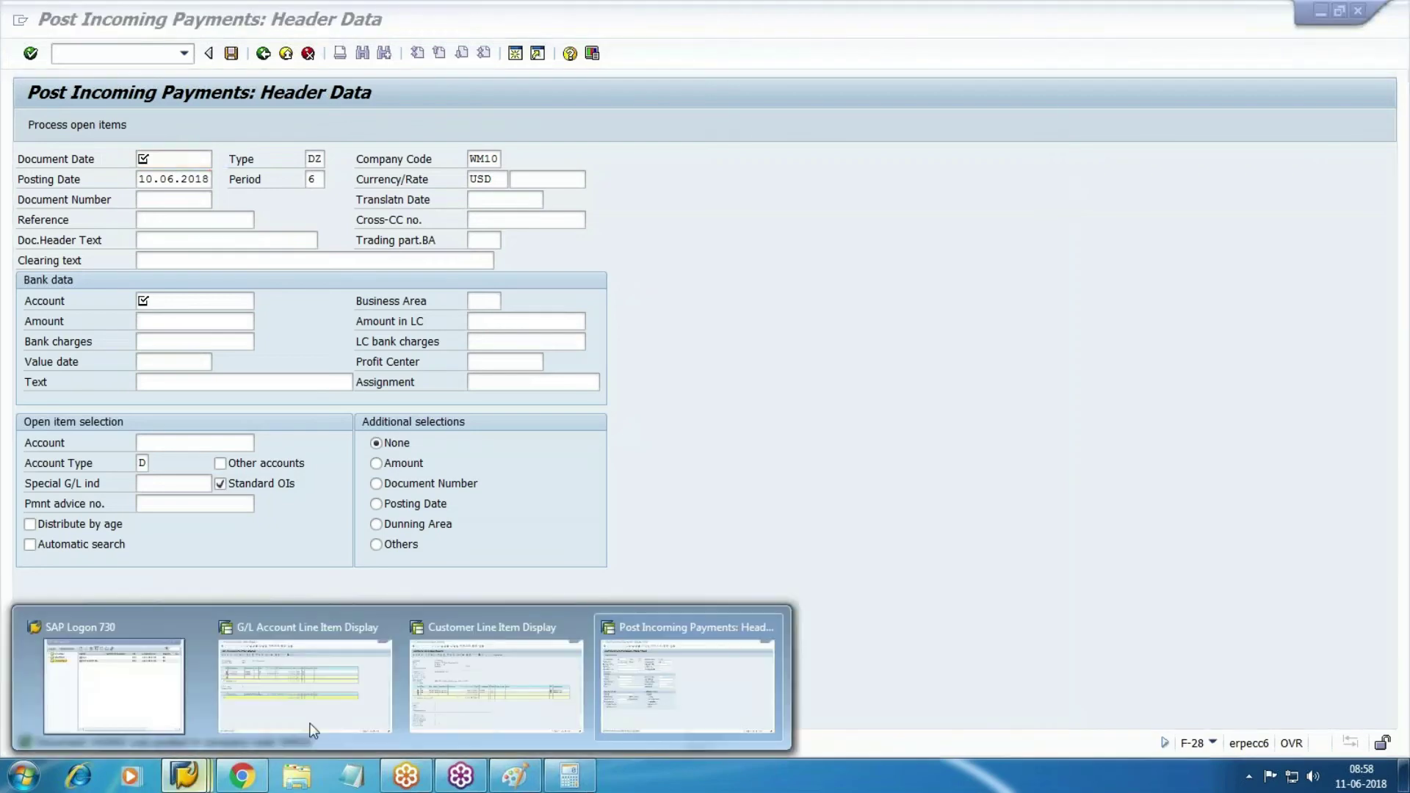
click(288, 707)
click(263, 53)
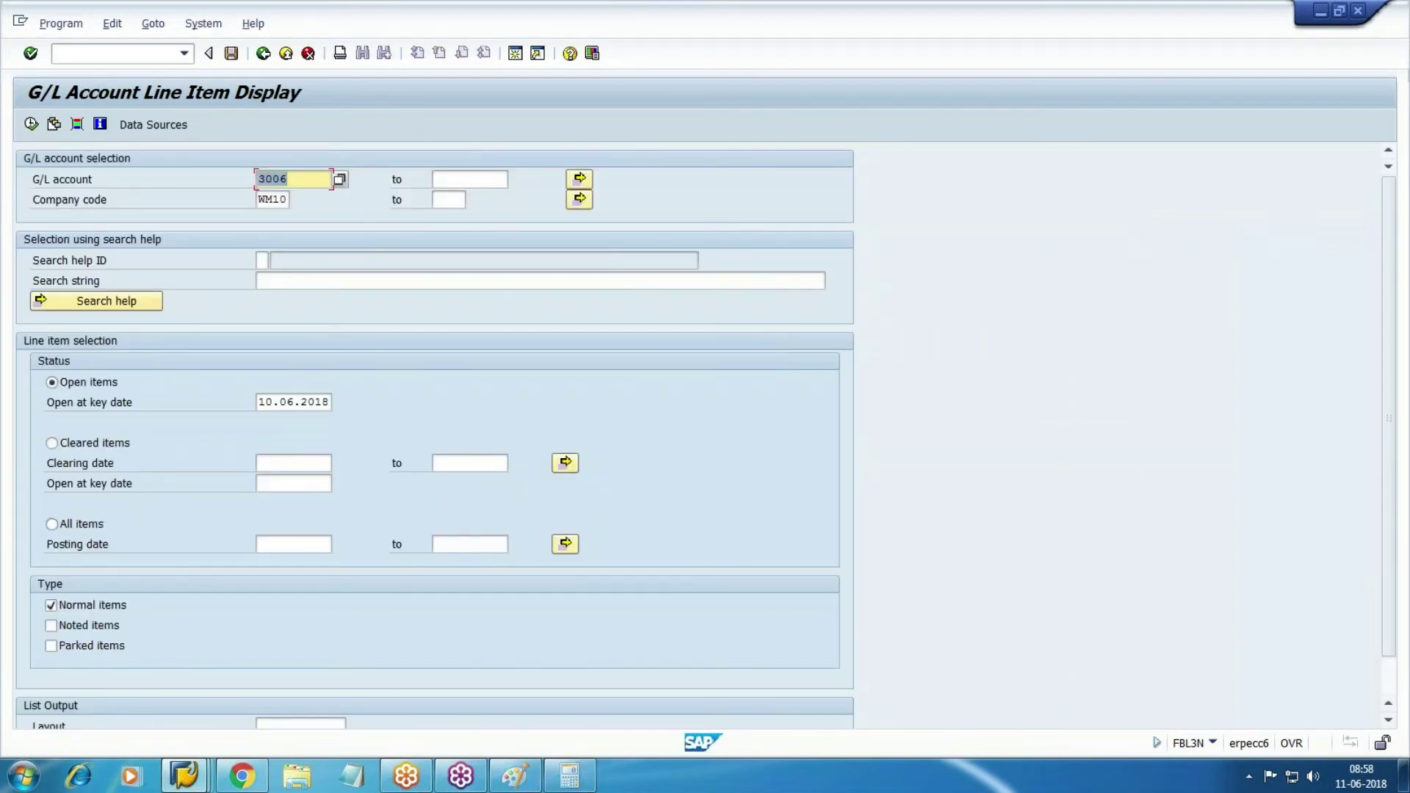
Rerun FBL5N with All items to confirm invoice, credit memo and 140002 cleared at balance 0,00
mouse_move(184, 774)
click(521, 697)
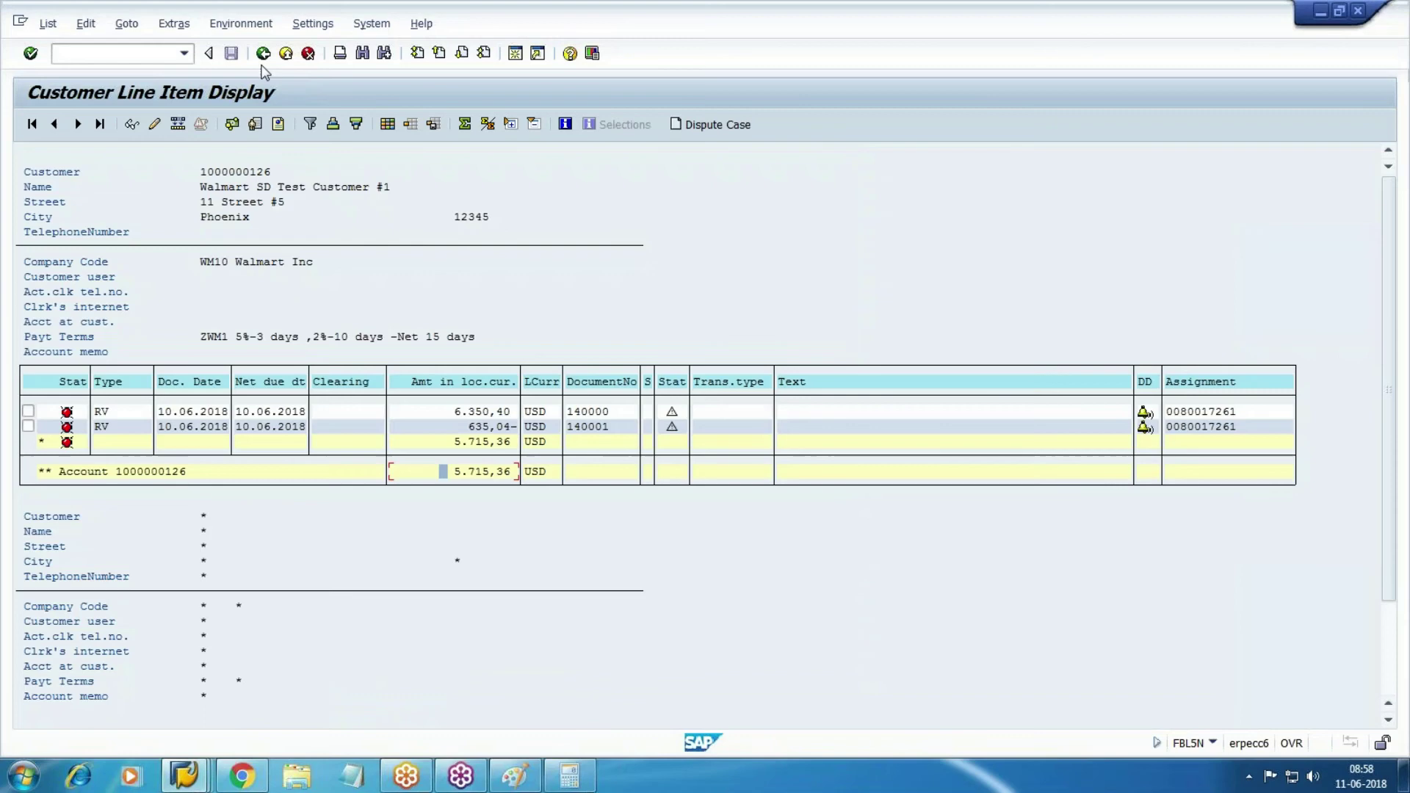
key(F3)
click(91, 523)
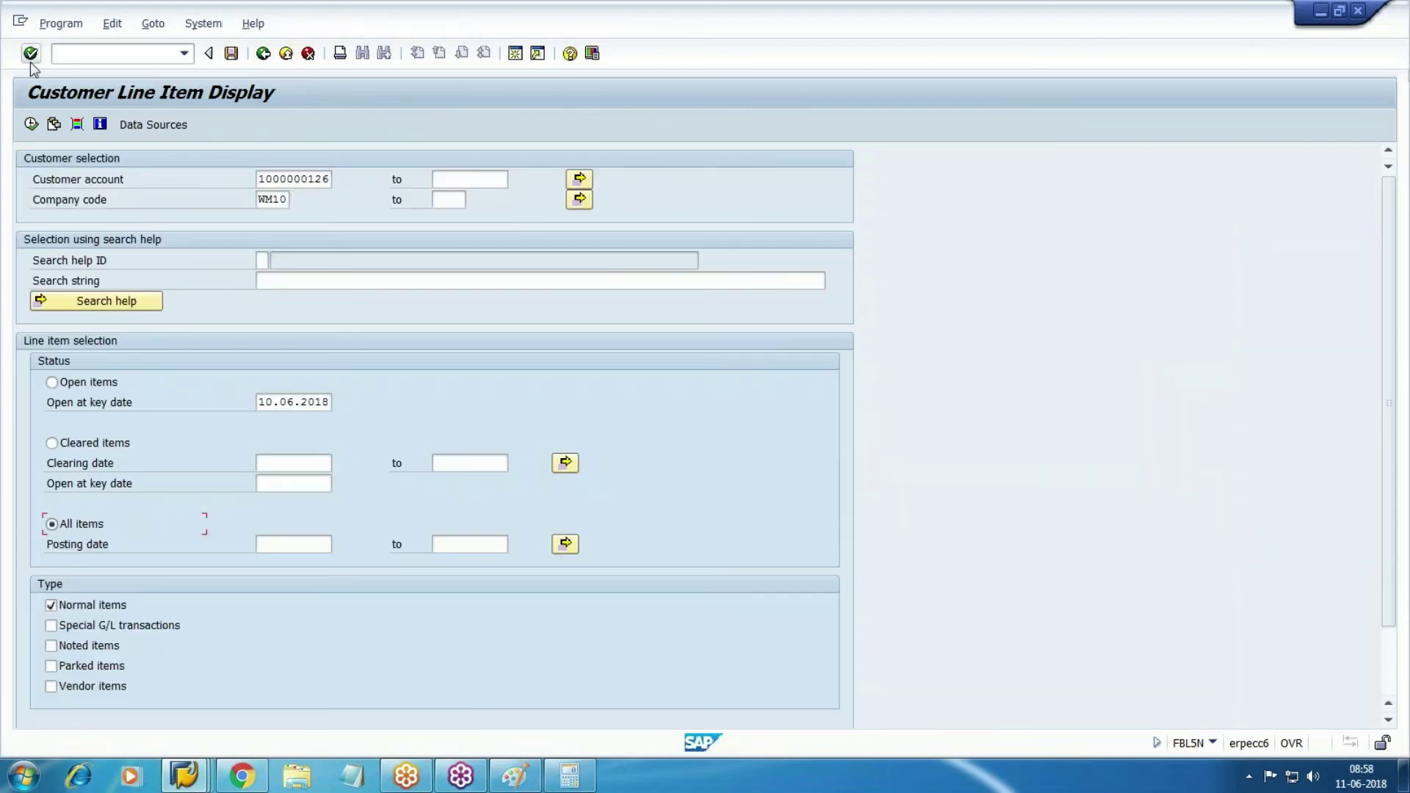
click(31, 123)
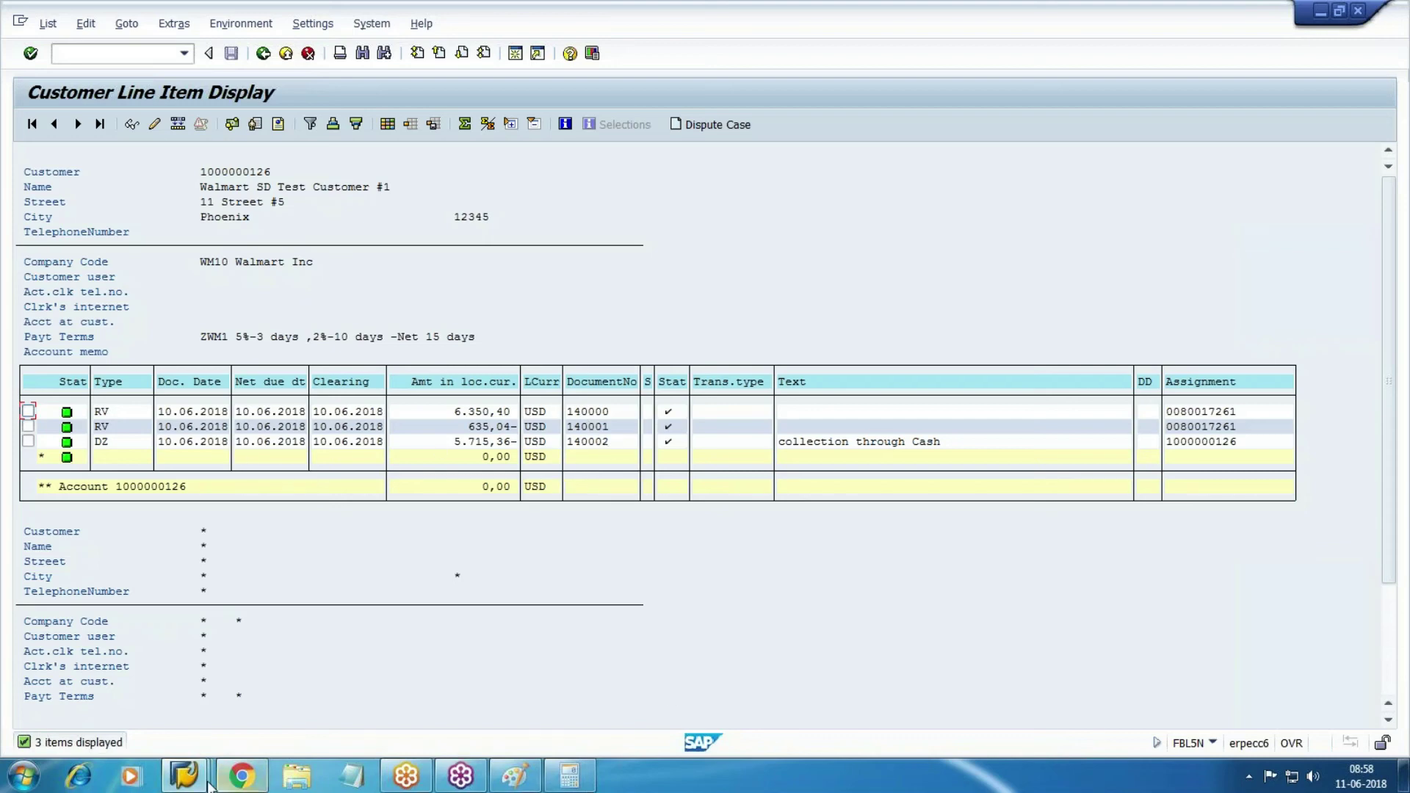
mouse_move(183, 776)
click(688, 677)
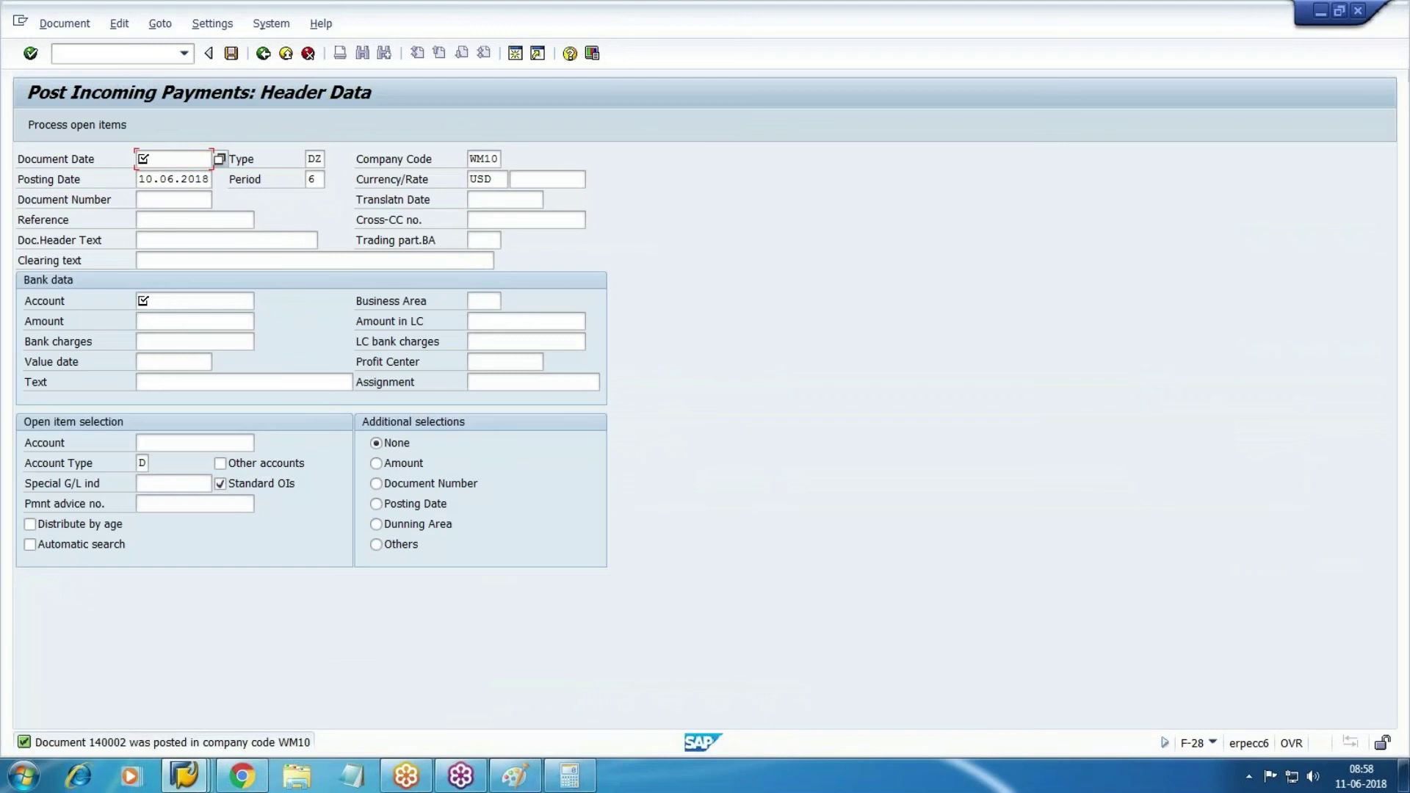
Open the SE16 data browser for table BSAD instead of BSID
click(110, 52)
key(BackSpace)
key(BackSpace)
key(BackSpace)
key(BackSpace)
key(BackSpace)
key(Return)
key(BackSpace)
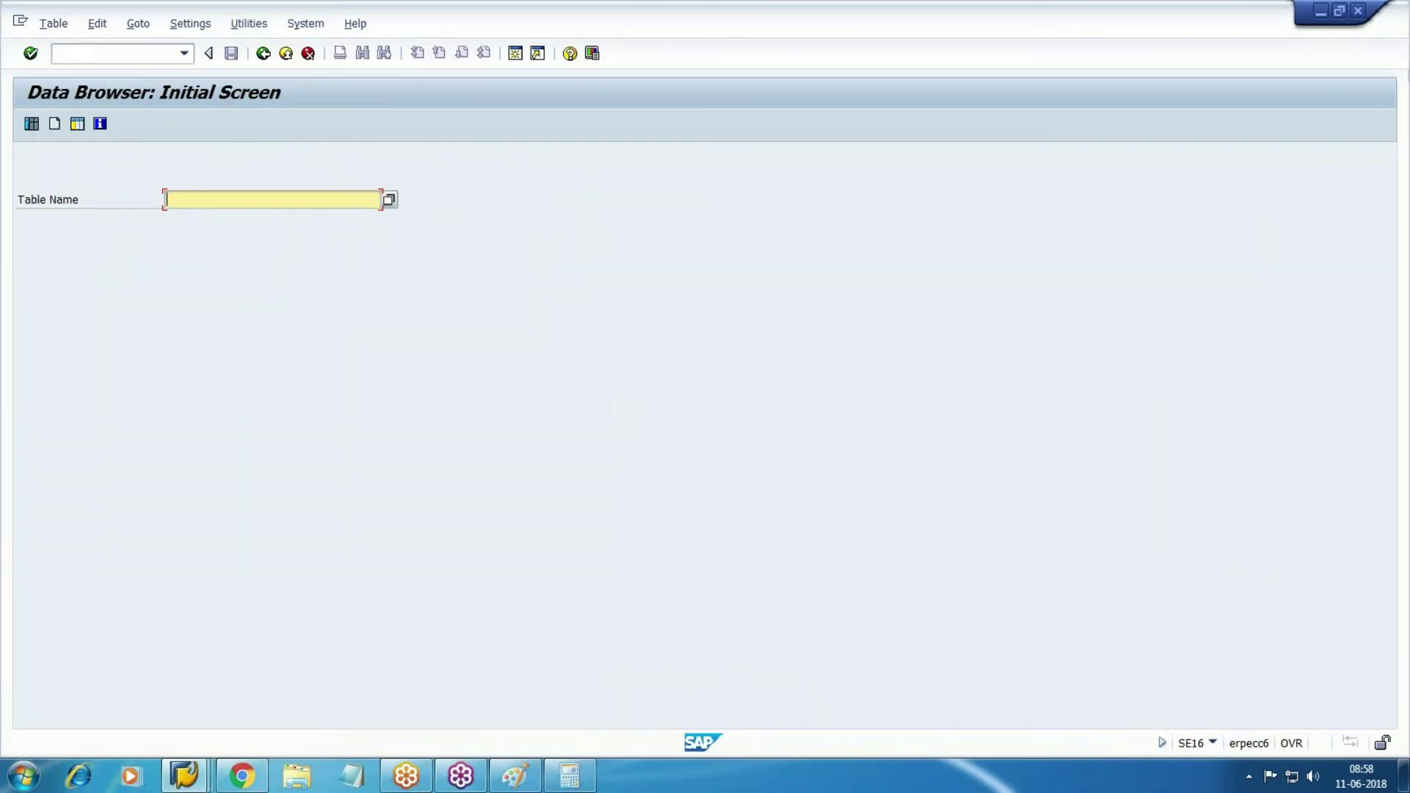
text(BSAD)
key(Return)
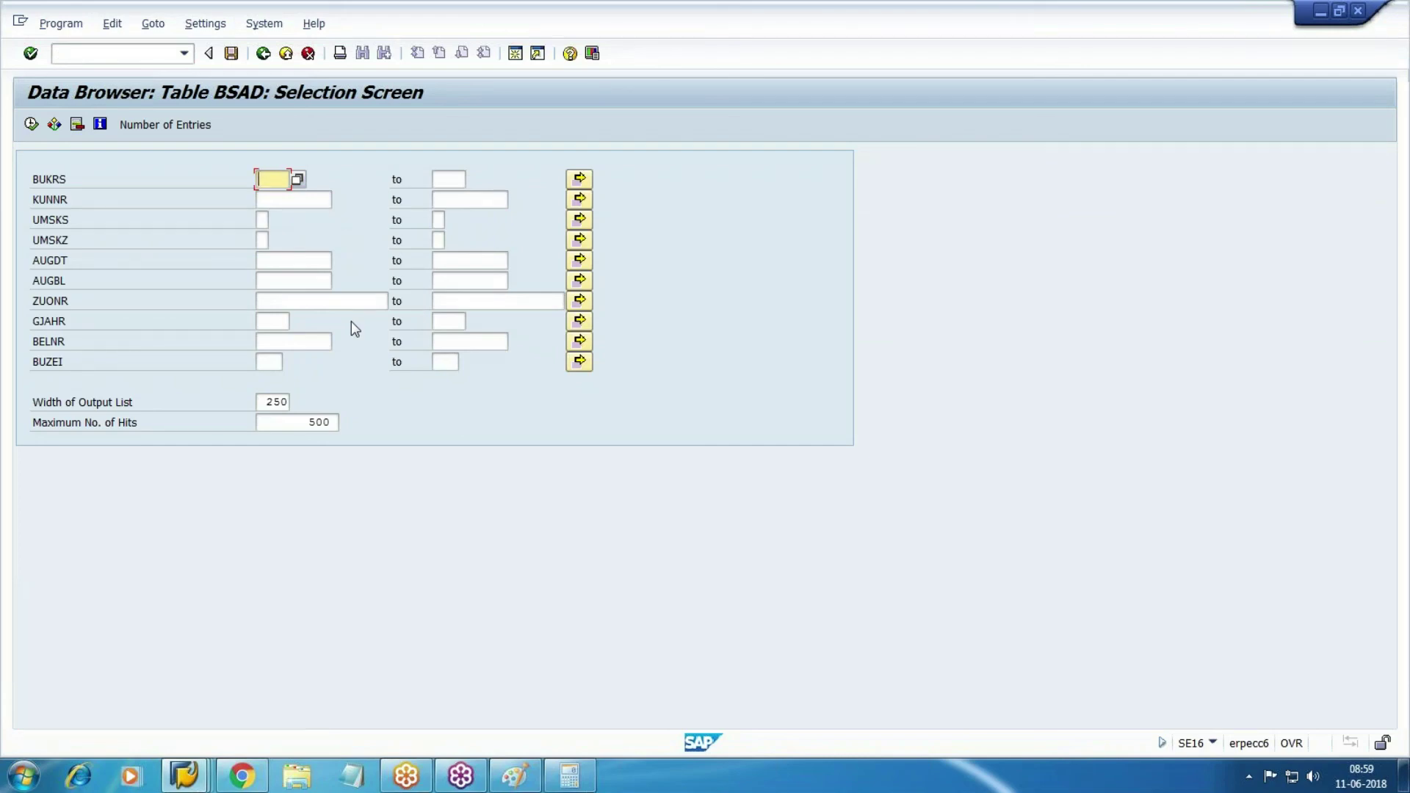
List the BSAD cleared customer items for company code WM10
text(WM10)
key(Tab)
key(Tab)
key(Tab)
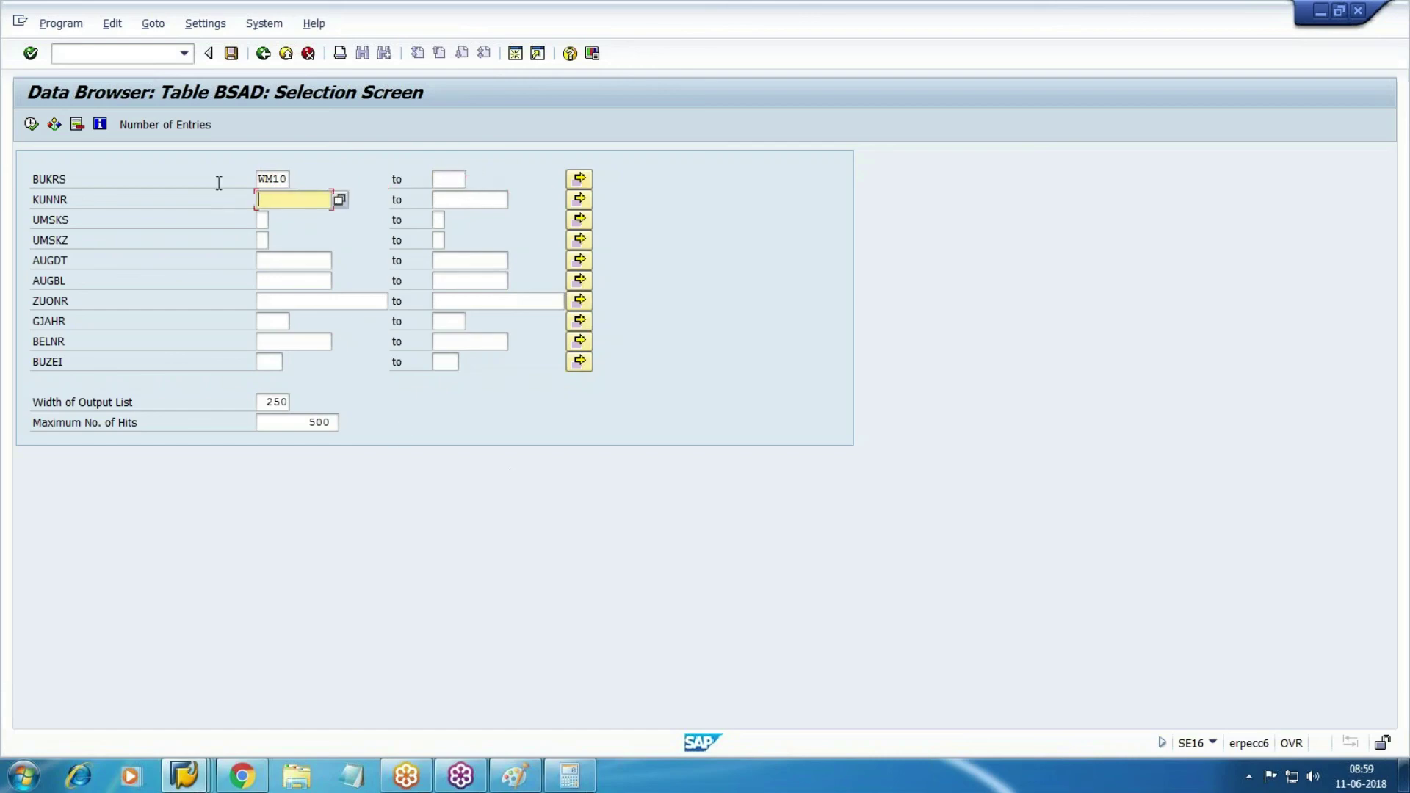
click(30, 53)
click(31, 124)
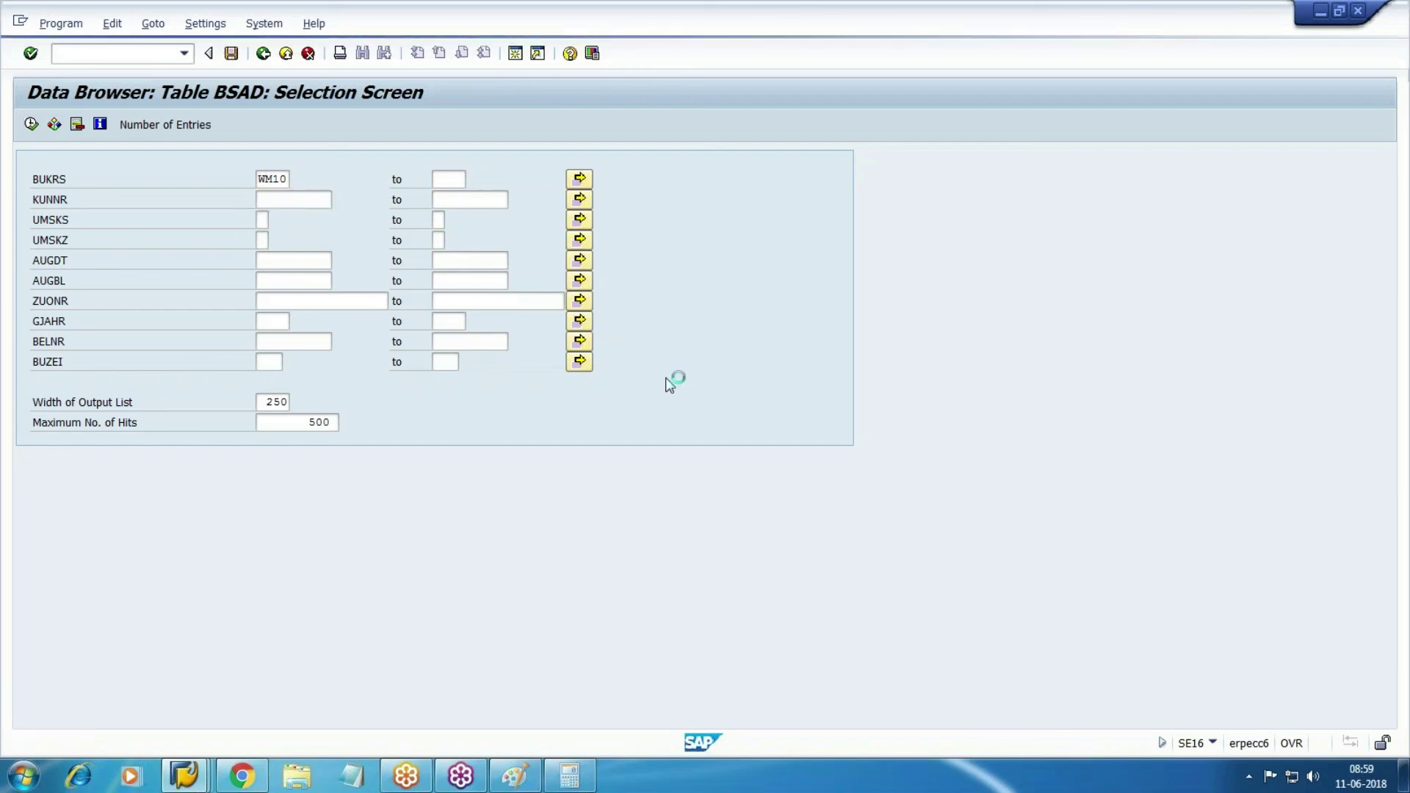